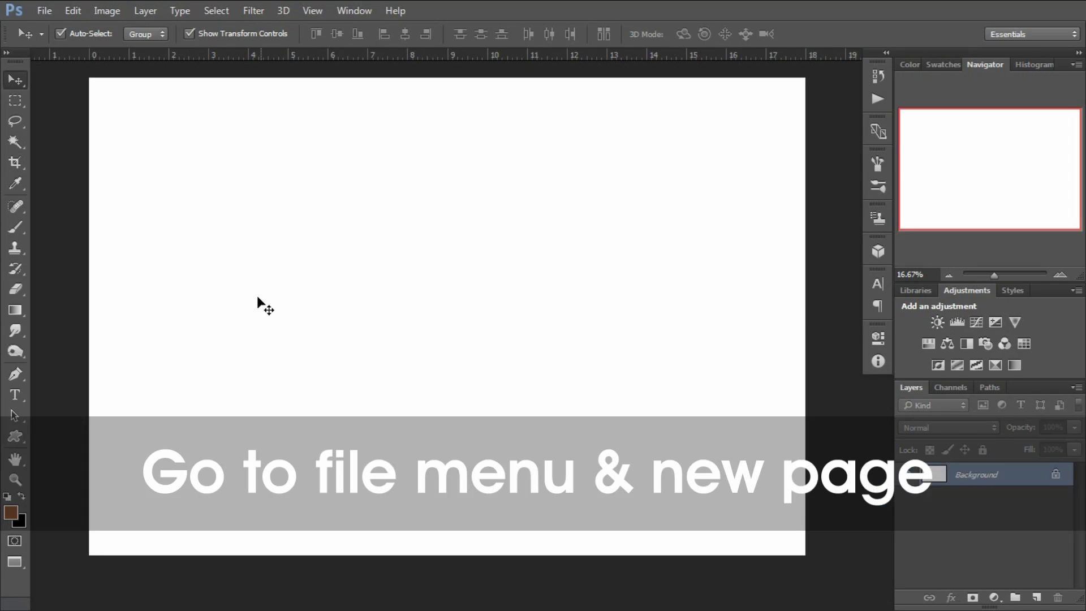
Invert the white Background layer to make the canvas black.
{"action": "left_click", "coordinate": [44, 11]}
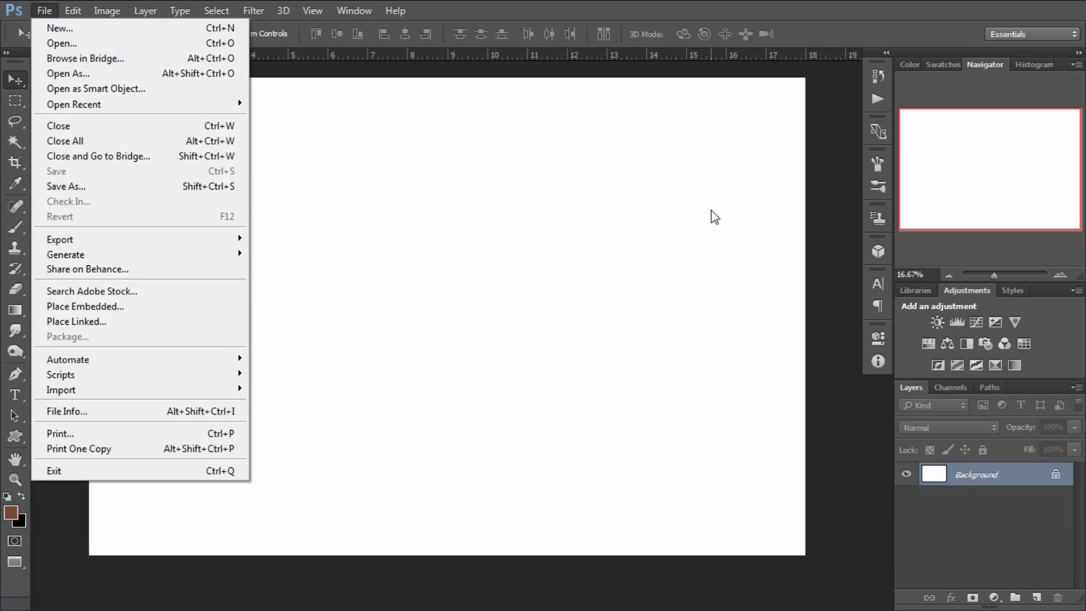
{"action": "left_click", "coordinate": [758, 151]}
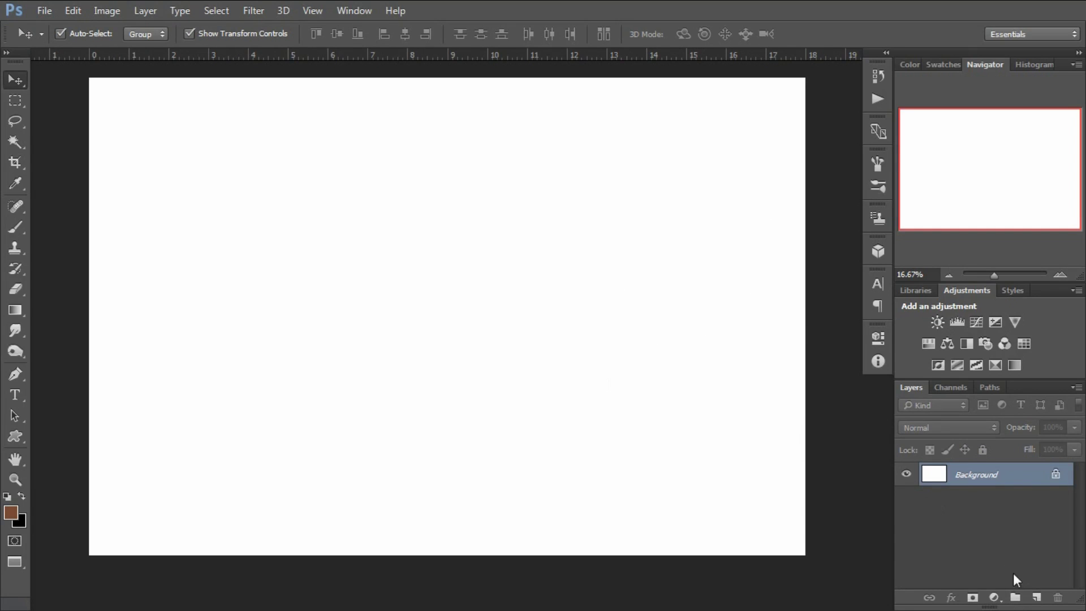
{"action": "left_click", "coordinate": [983, 560]}
{"action": "key", "text": "ctrl+i"}
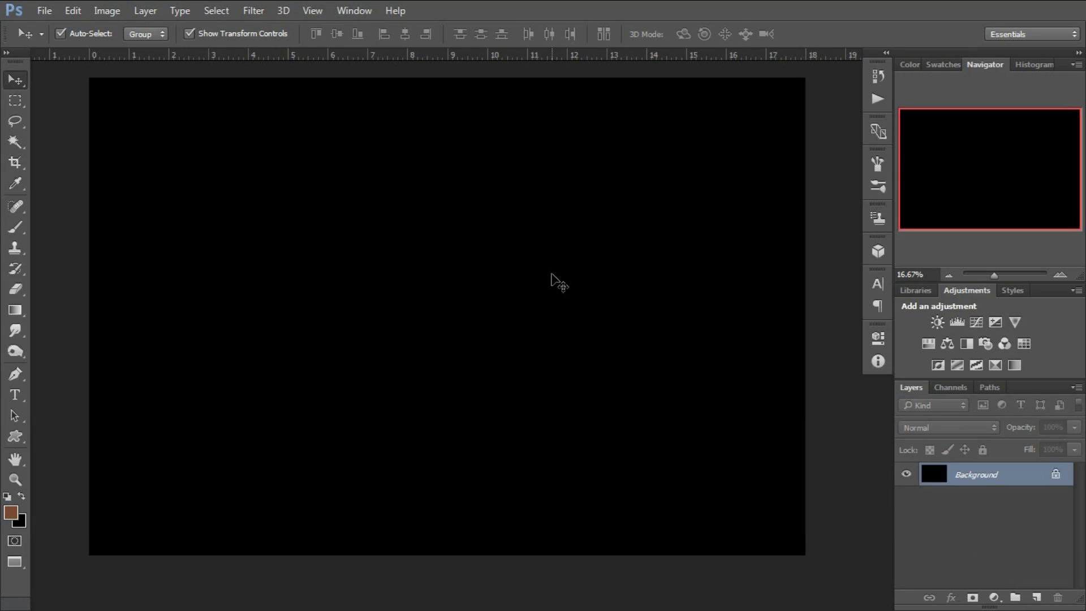
Duplicate the black Background layer and invert the copy to white.
{"action": "left_click_drag", "start_coordinate": [990, 481], "coordinate": [1036, 596]}
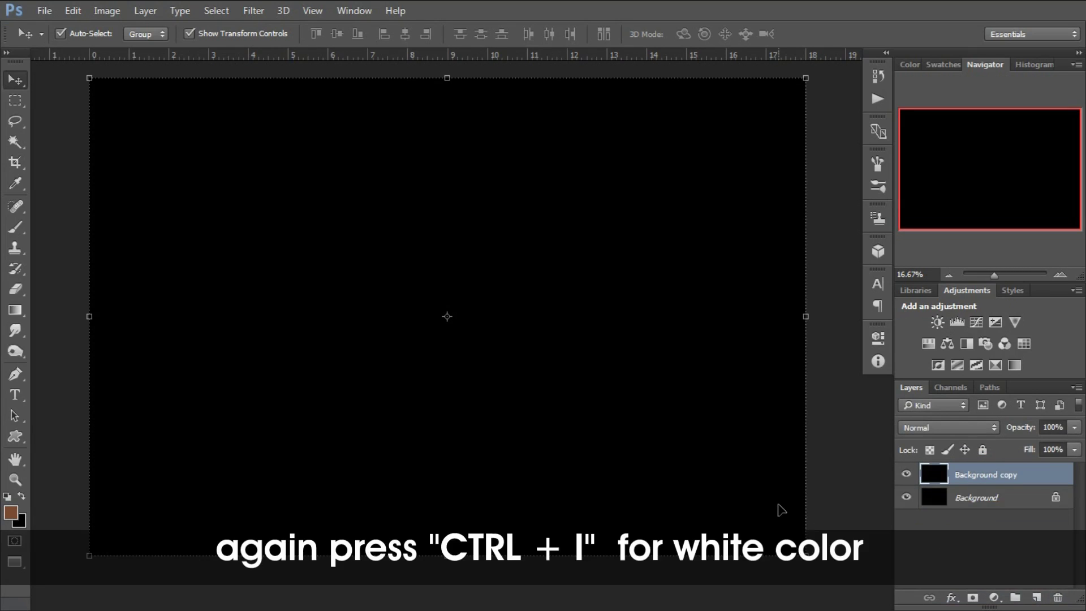
{"action": "key", "text": "ctrl+i"}
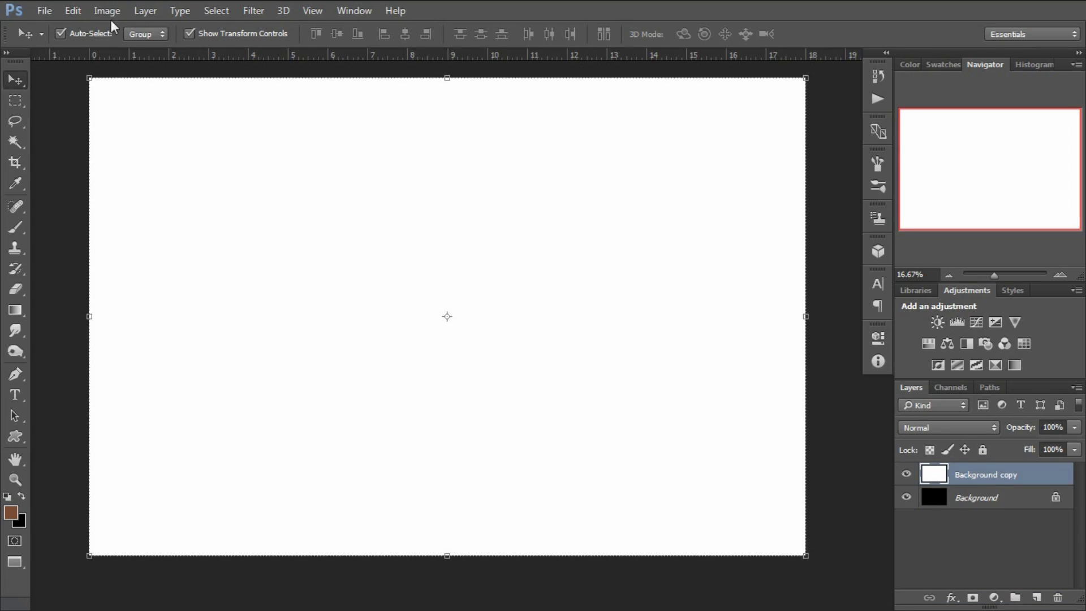
Free-transform the white layer copy, reducing its height symmetrically about the centre to about 76%.
{"action": "left_click", "coordinate": [71, 11]}
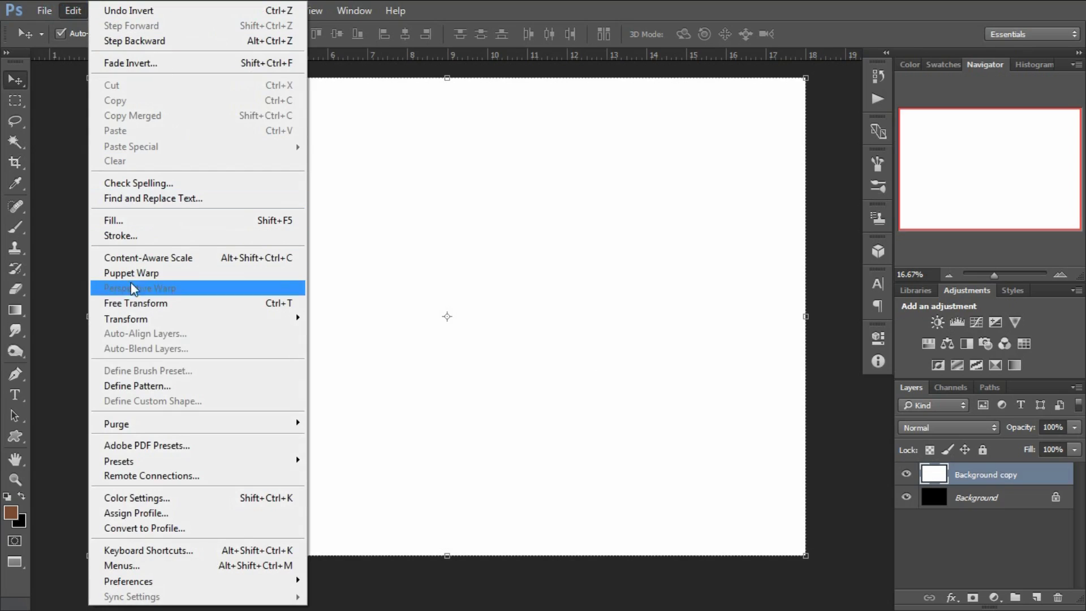
{"action": "left_click", "coordinate": [298, 309]}
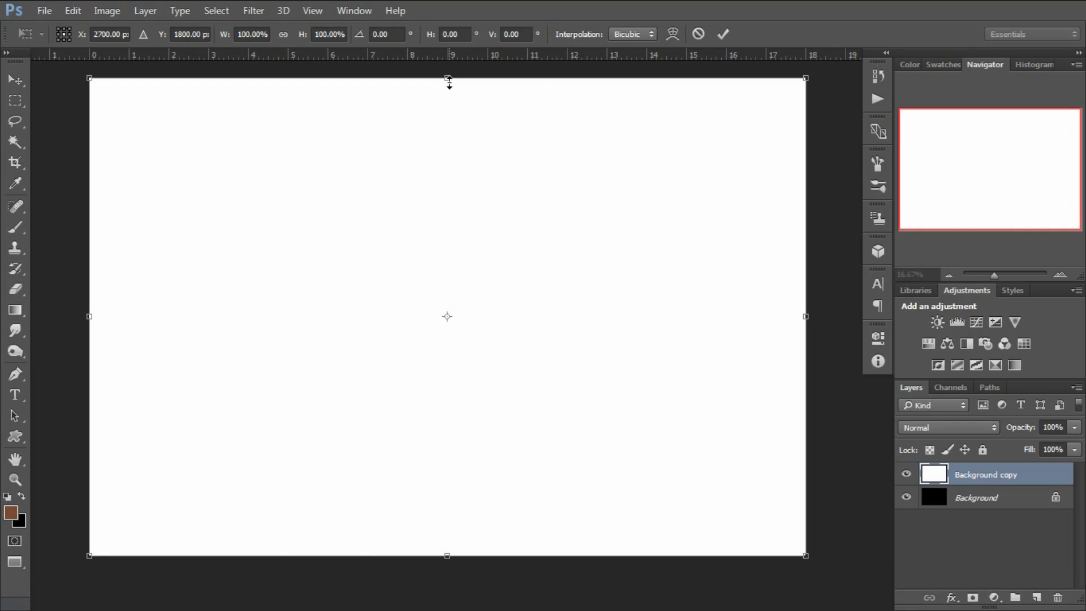
{"action": "left_click_drag", "start_coordinate": [449, 77], "coordinate": [453, 134]}
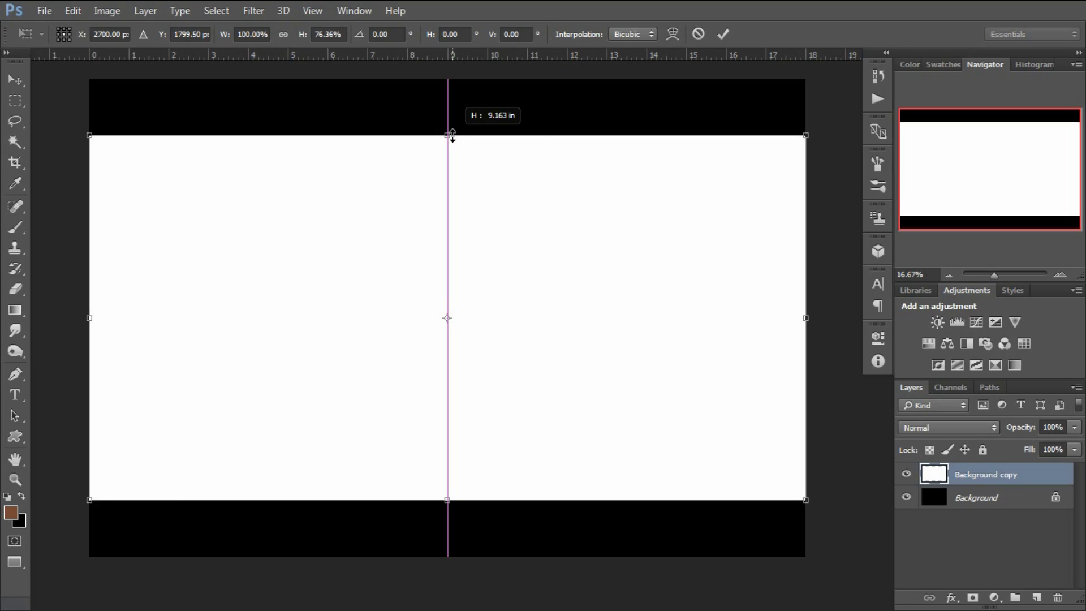
{"action": "left_click_drag", "start_coordinate": [452, 135], "coordinate": [451, 136]}
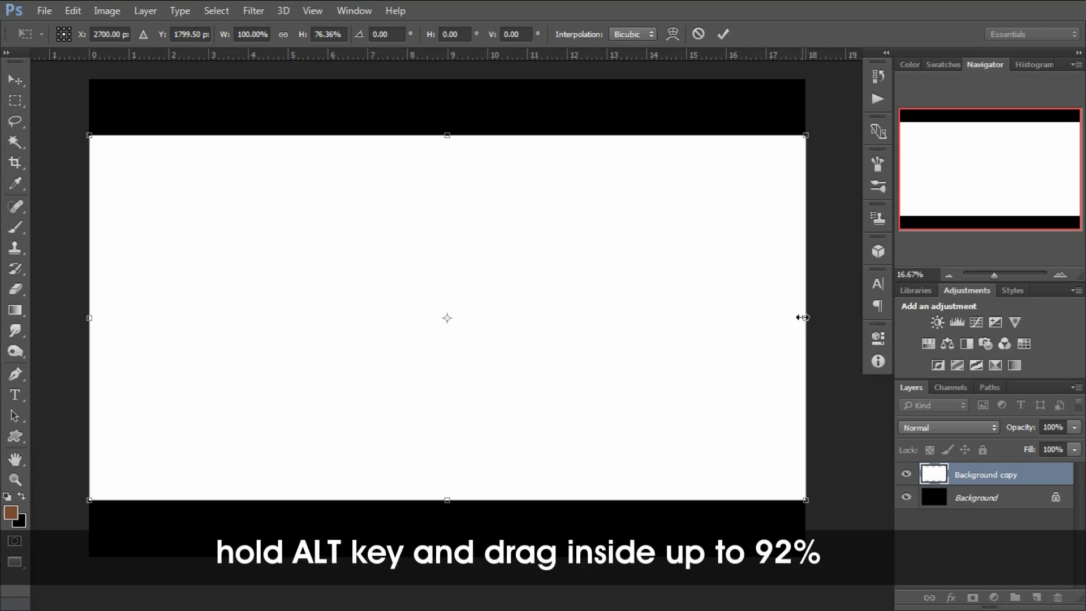
{"action": "left_click_drag", "start_coordinate": [804, 319], "coordinate": [779, 320]}
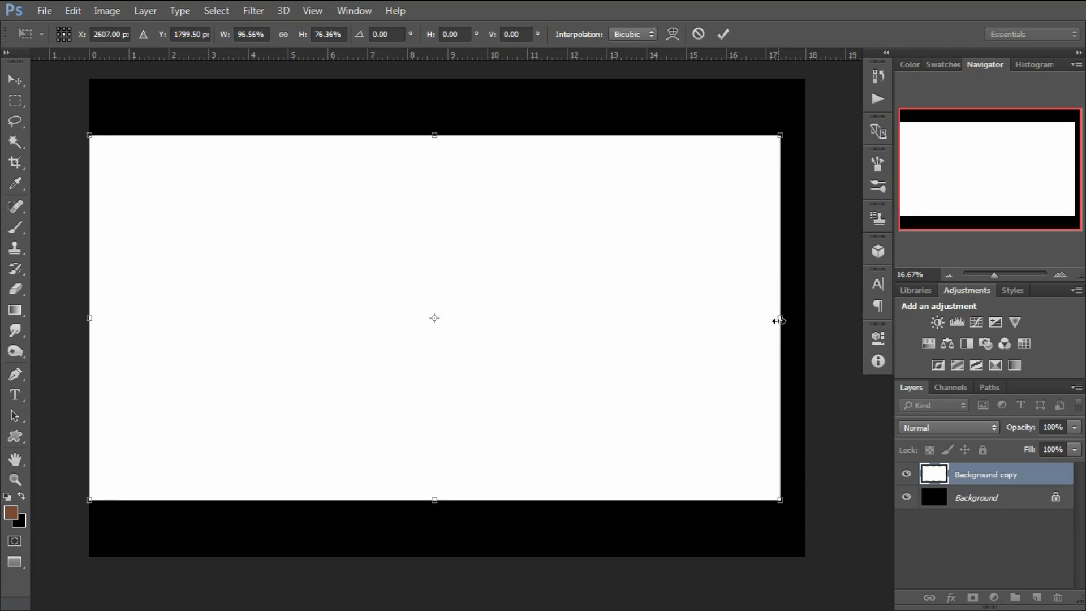
{"action": "left_click_drag", "start_coordinate": [778, 320], "coordinate": [778, 320]}
{"action": "key", "text": "ctrl+z"}
Set the white layer's width to 92% and apply the transform.
{"action": "left_click", "coordinate": [252, 34]}
{"action": "type", "text": "9"}
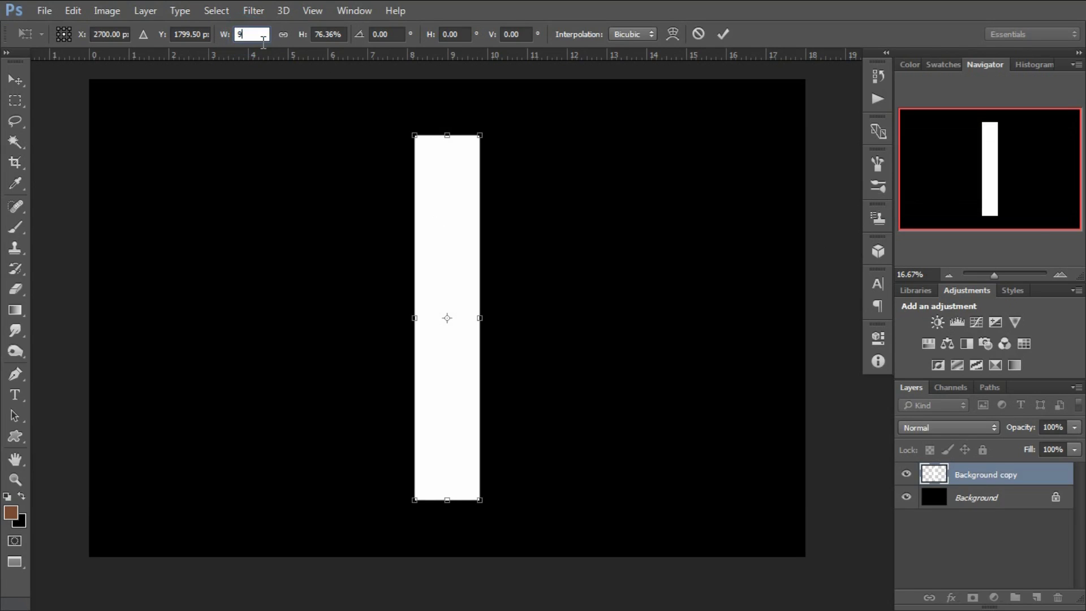
{"action": "type", "text": "2"}
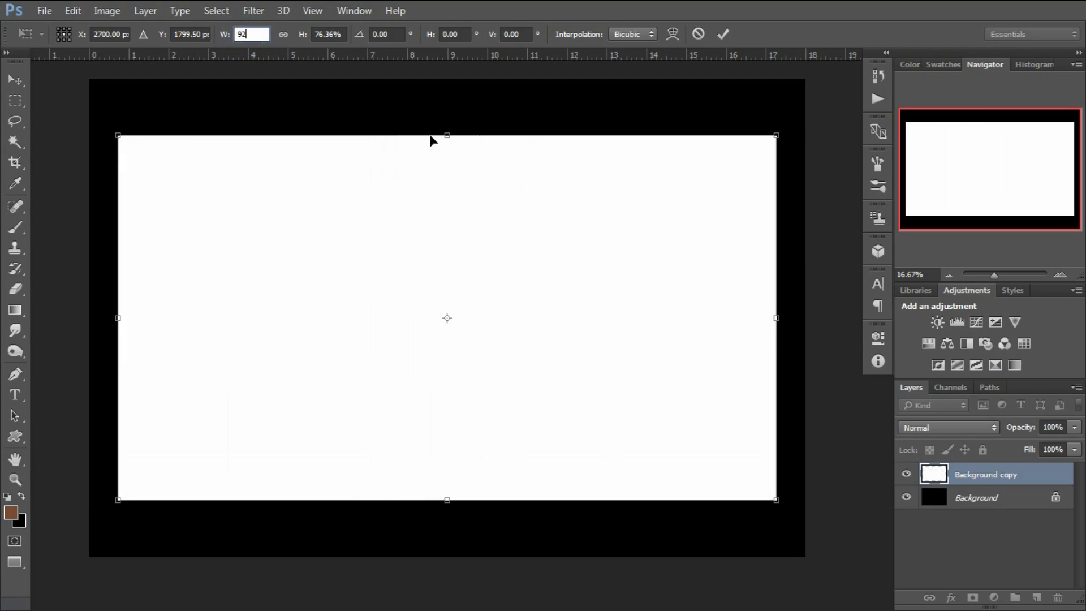
{"action": "key", "text": "Return"}
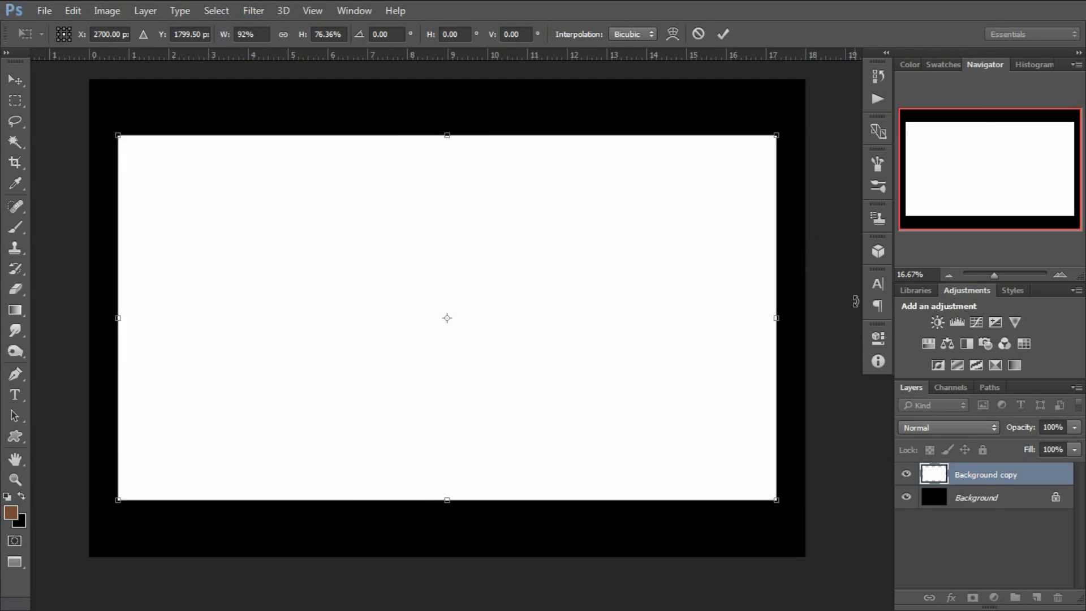
{"action": "left_click", "coordinate": [985, 499]}
{"action": "left_click", "coordinate": [723, 34]}
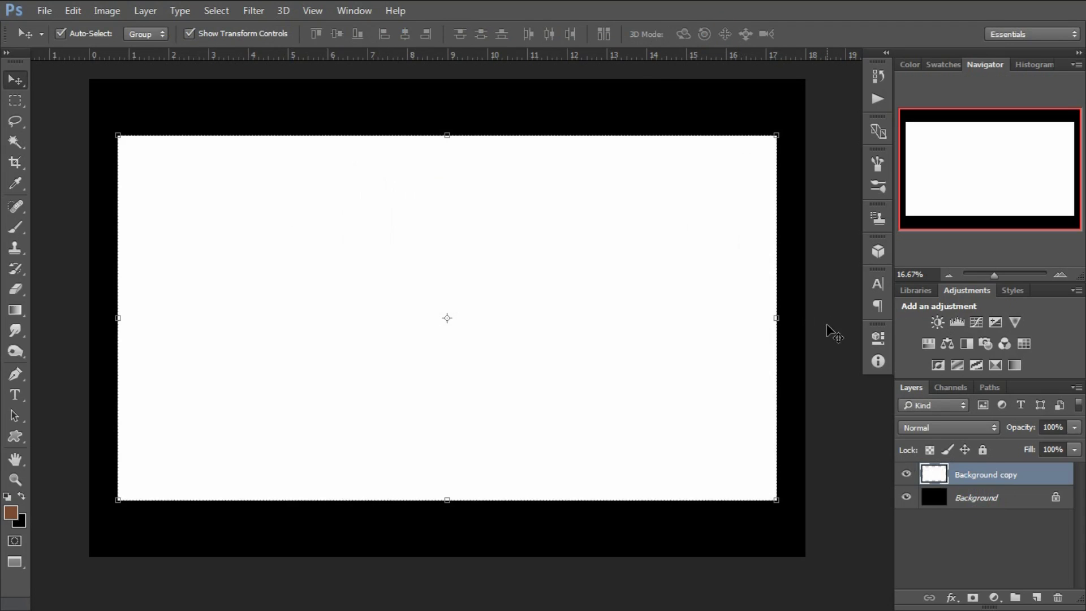
Merge the white layer copy and the black Background into one layer.
{"action": "left_click", "coordinate": [983, 500], "text": "shift"}
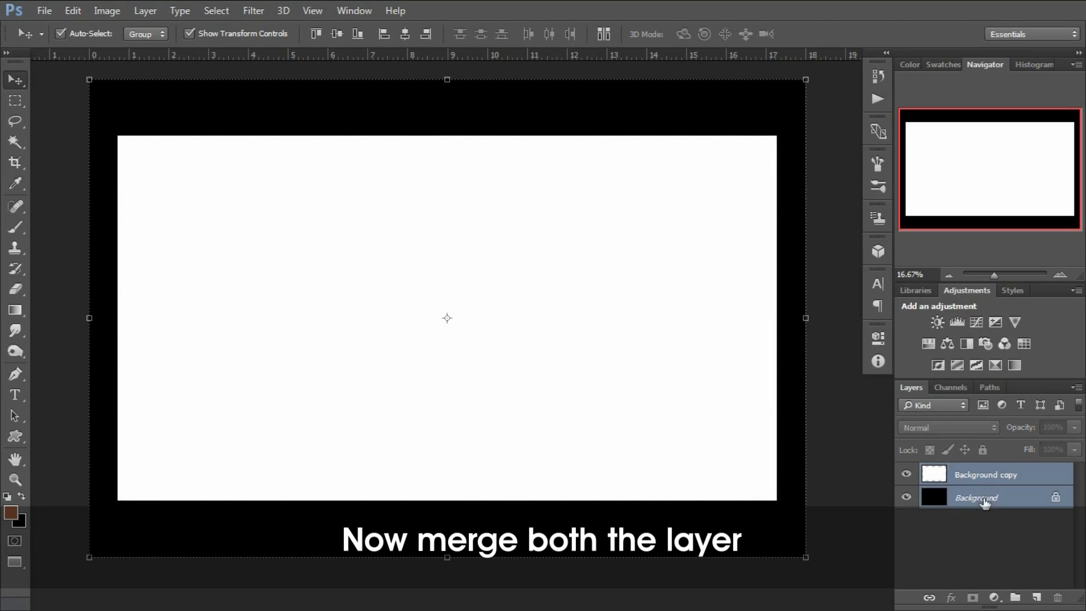
{"action": "right_click", "coordinate": [984, 505]}
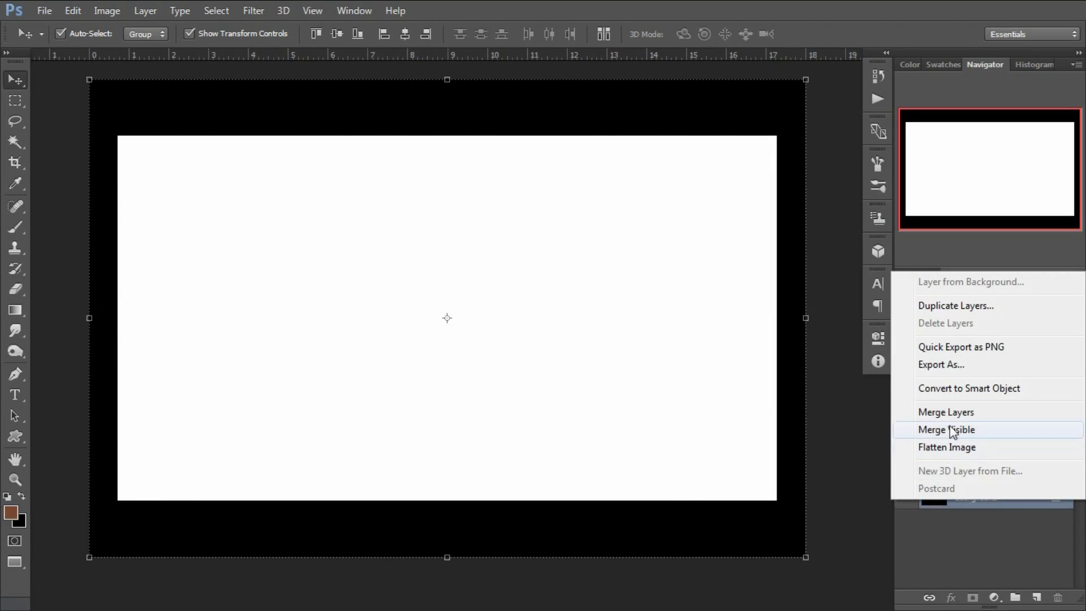
{"action": "left_click", "coordinate": [948, 412]}
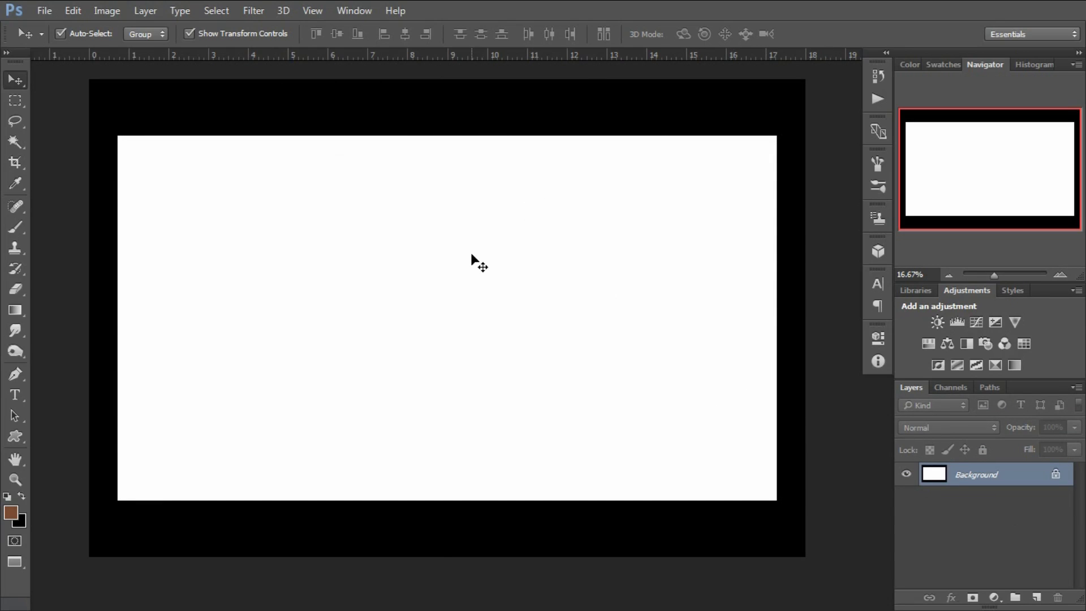
Create a new white 18 × 12 inch RGB document at 300 pixels/inch.
{"action": "left_click", "coordinate": [44, 10]}
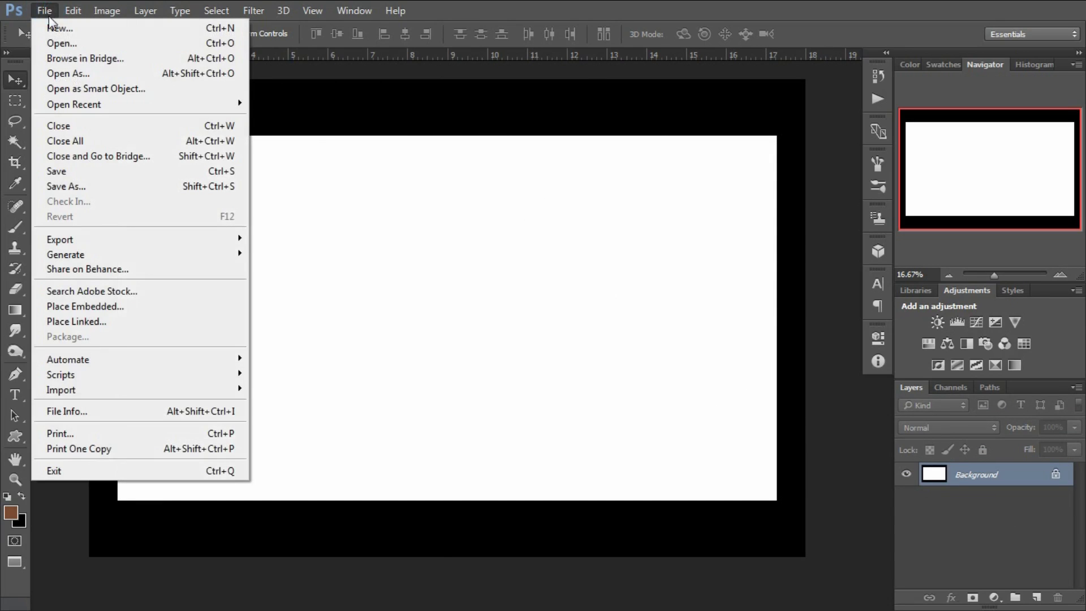
{"action": "left_click", "coordinate": [54, 26]}
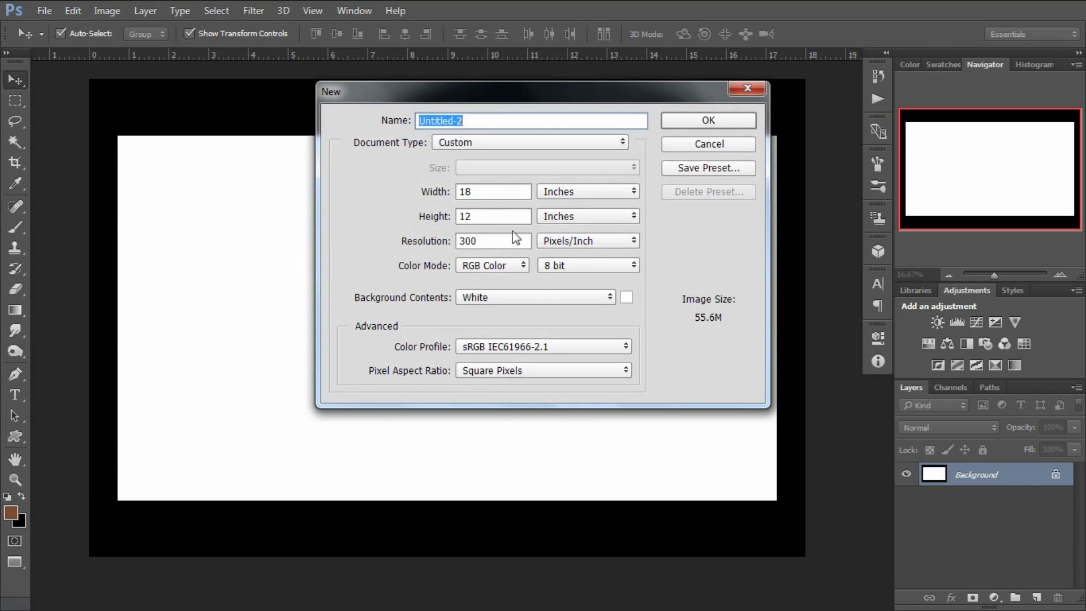
{"action": "left_click", "coordinate": [708, 119]}
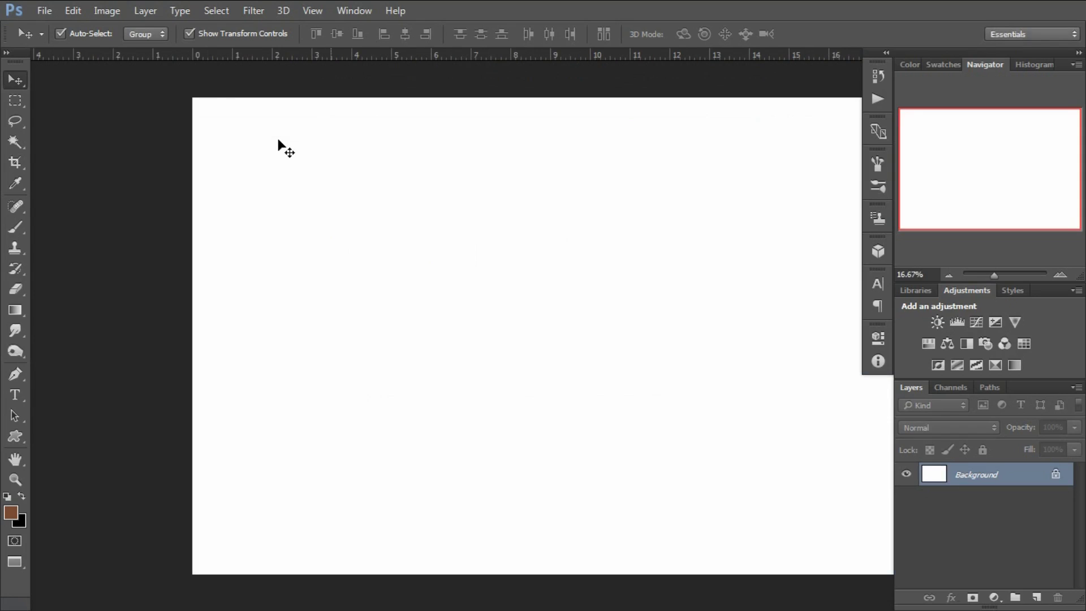
{"action": "left_click_drag", "start_coordinate": [534, 275], "coordinate": [442, 262]}
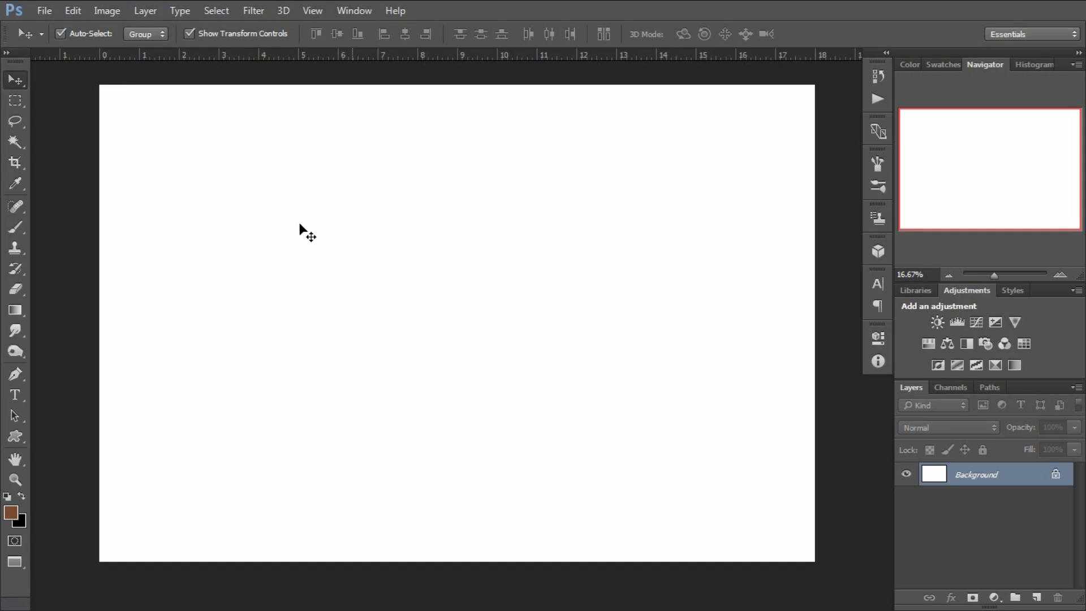
Open the friendship-94a image from New folder on the desktop.
{"action": "left_click", "coordinate": [45, 11]}
{"action": "left_click", "coordinate": [66, 45]}
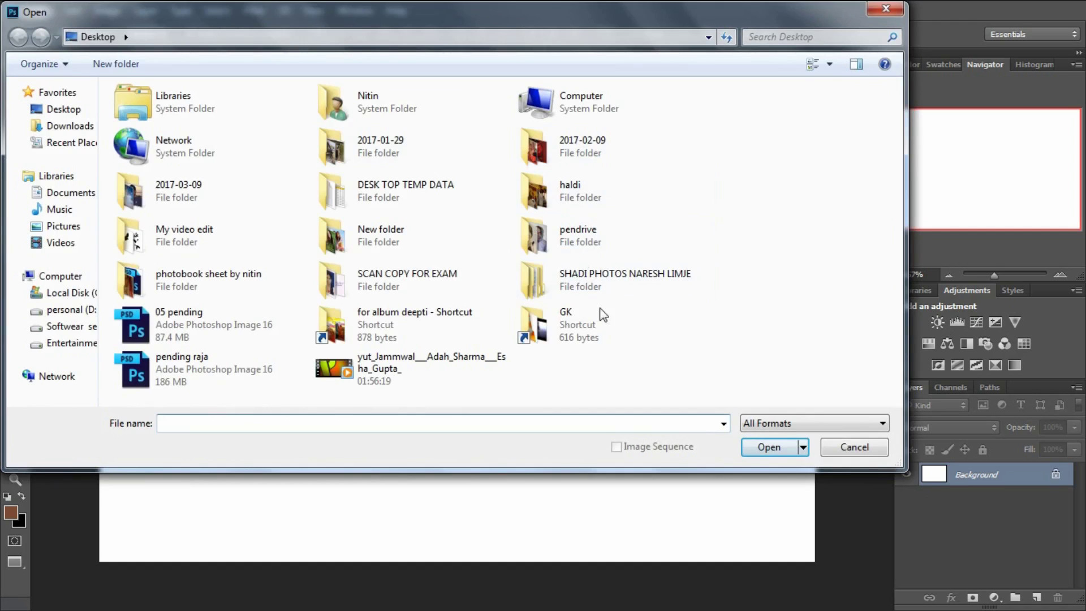
{"action": "double_click", "coordinate": [355, 237]}
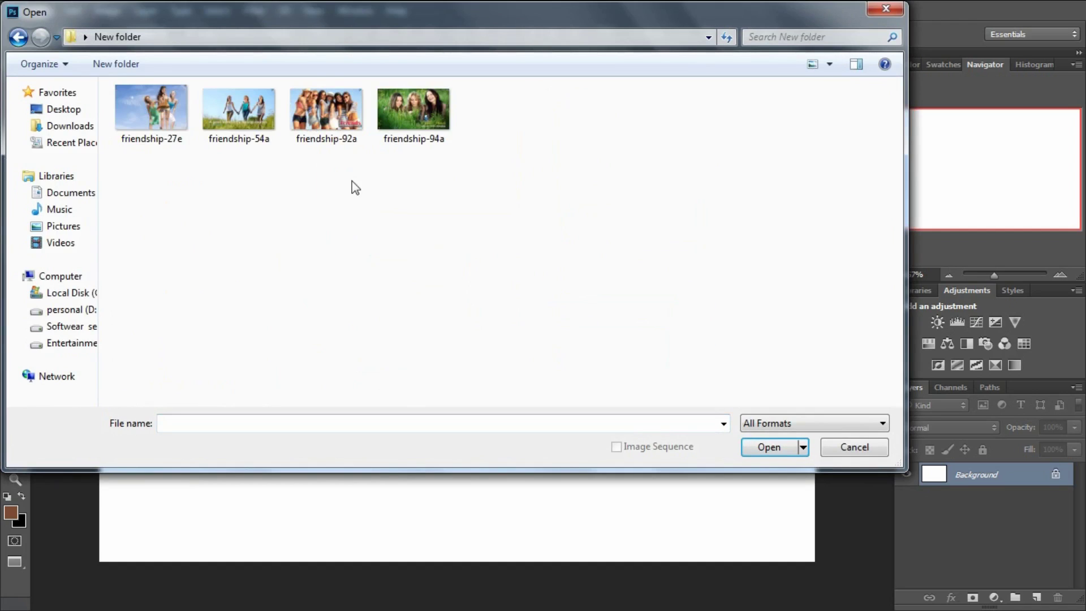
{"action": "left_click", "coordinate": [411, 105]}
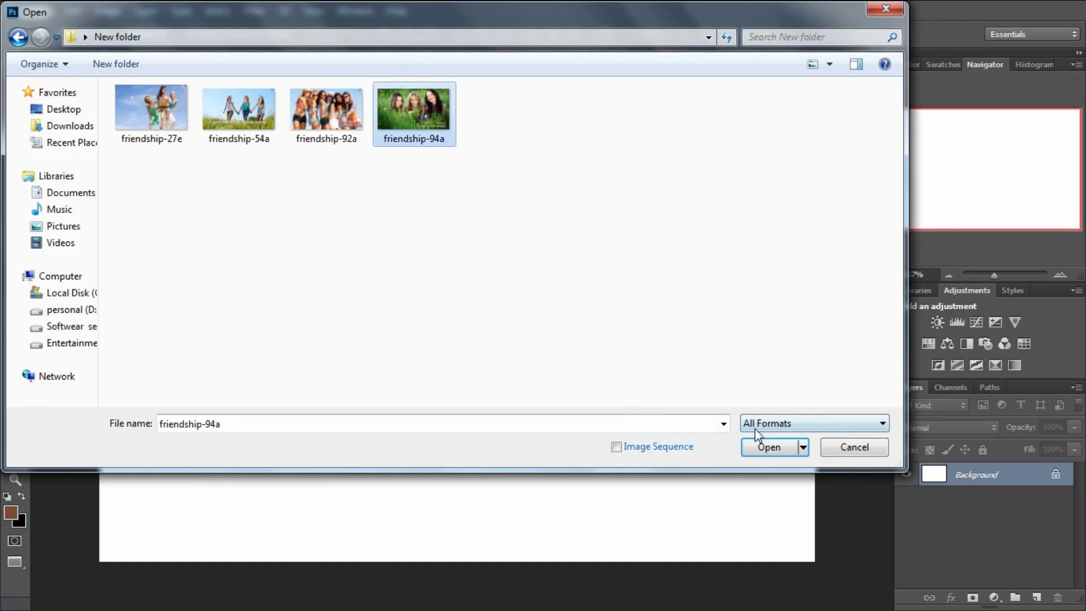
{"action": "left_click", "coordinate": [769, 448]}
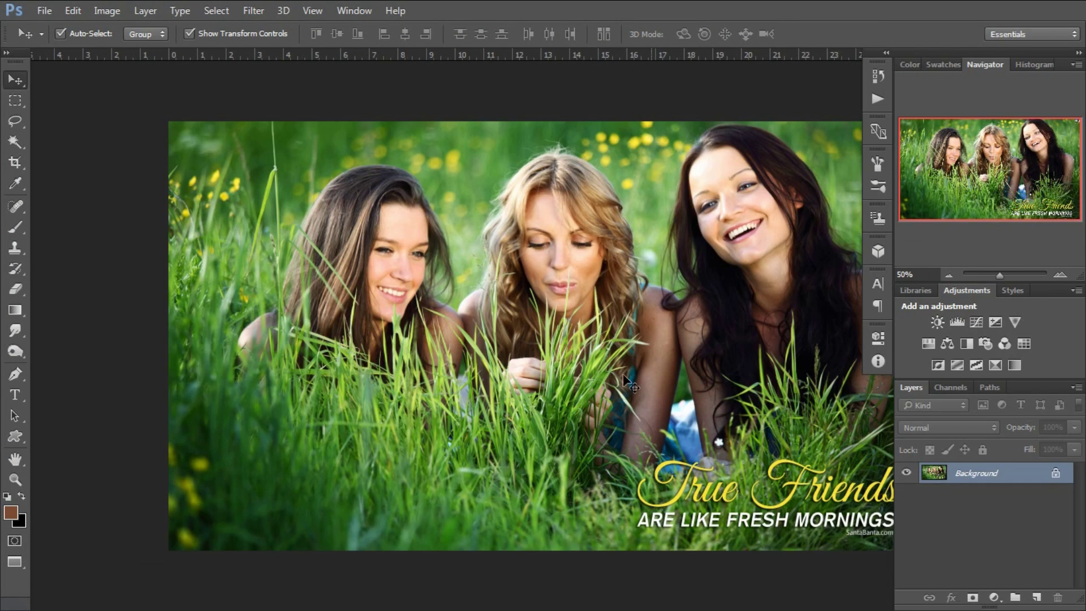
{"action": "left_click_drag", "start_coordinate": [705, 322], "coordinate": [618, 309]}
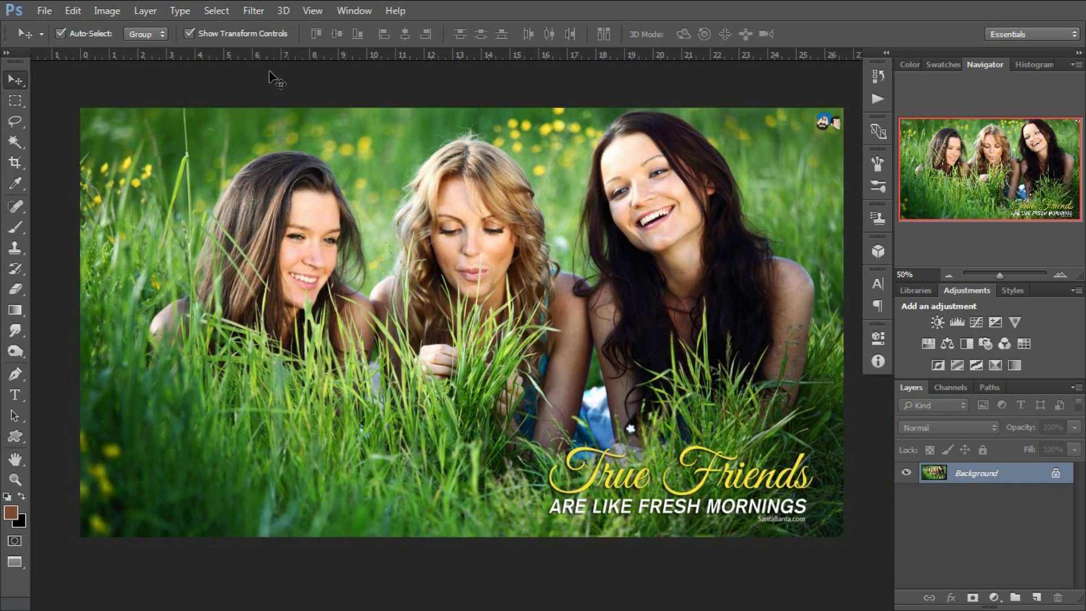
Apply a Gaussian Blur with a radius of 123.4 pixels to the friendship-94a photo.
{"action": "left_click", "coordinate": [253, 10]}
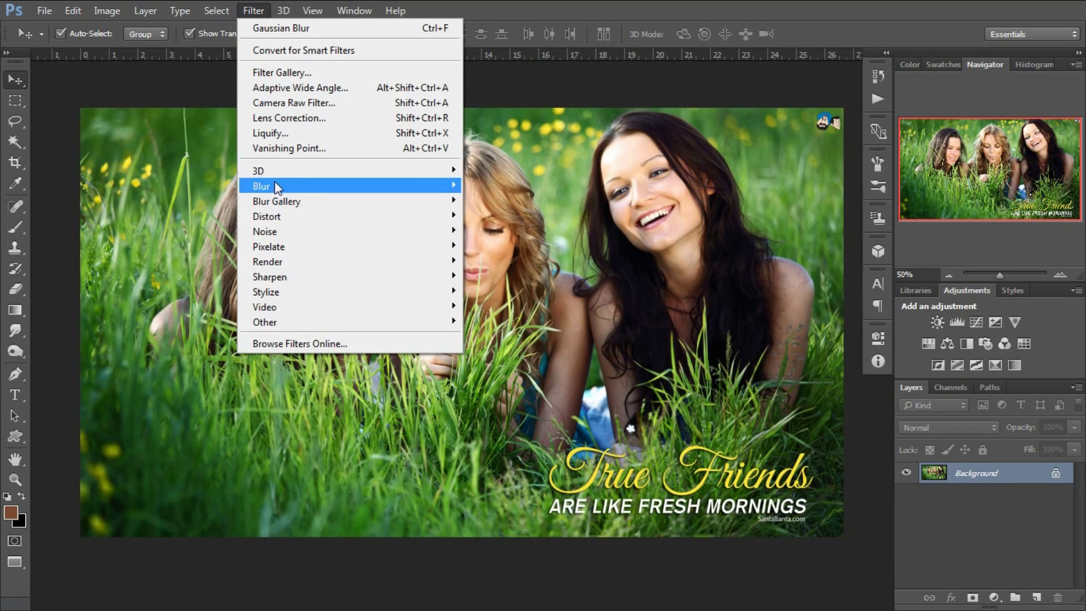
{"action": "mouse_move", "coordinate": [274, 186]}
{"action": "left_click", "coordinate": [509, 247]}
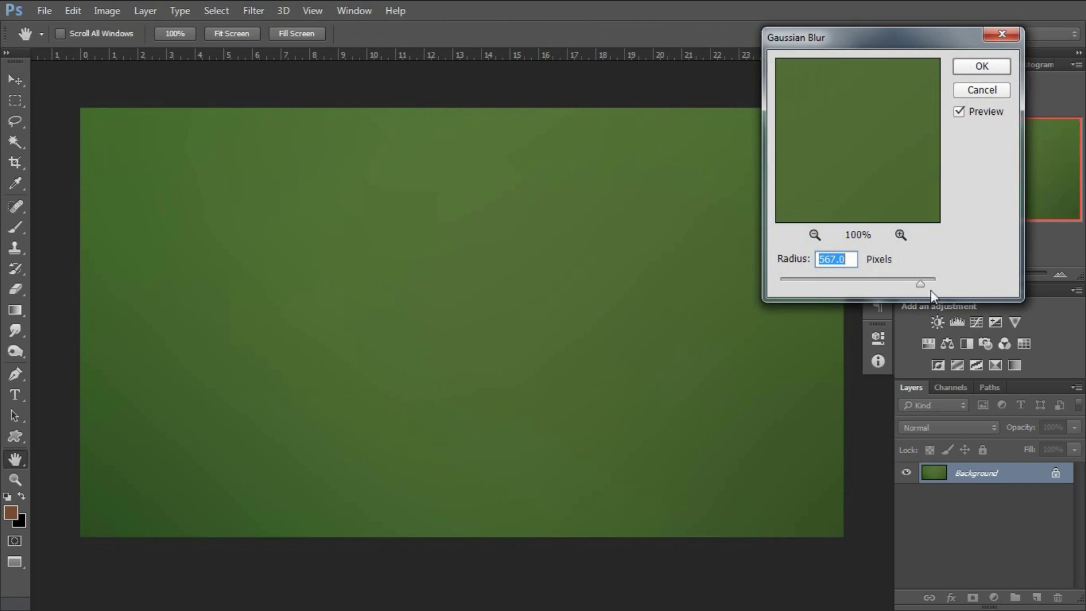
{"action": "left_click_drag", "start_coordinate": [920, 282], "coordinate": [888, 291]}
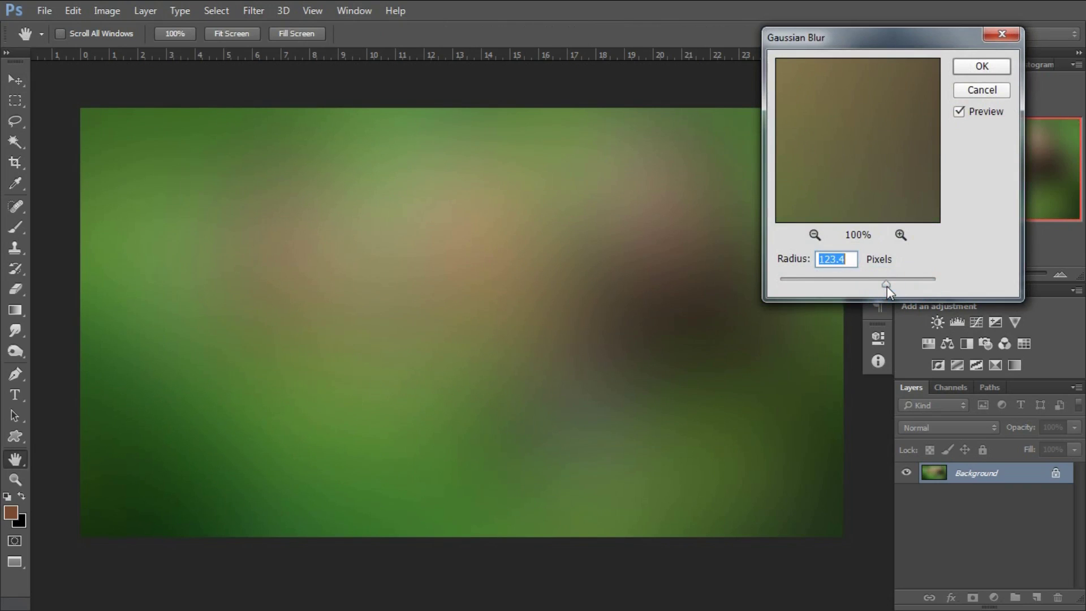
{"action": "left_click", "coordinate": [982, 66]}
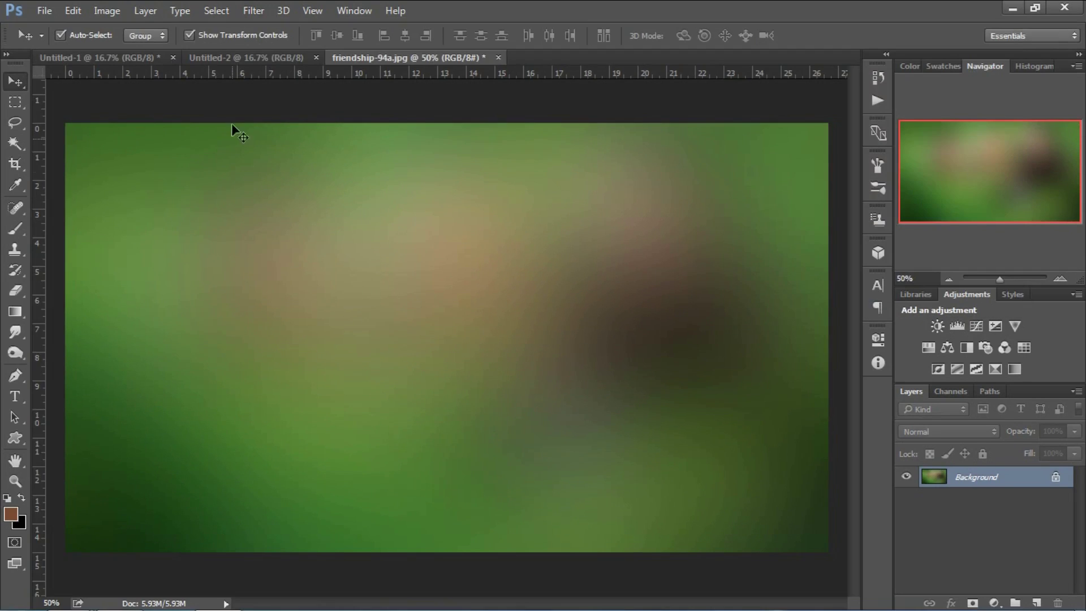
Select and copy the entire black-bordered white image in the Untitled-1 document.
{"action": "left_click", "coordinate": [230, 56]}
{"action": "left_click", "coordinate": [110, 56]}
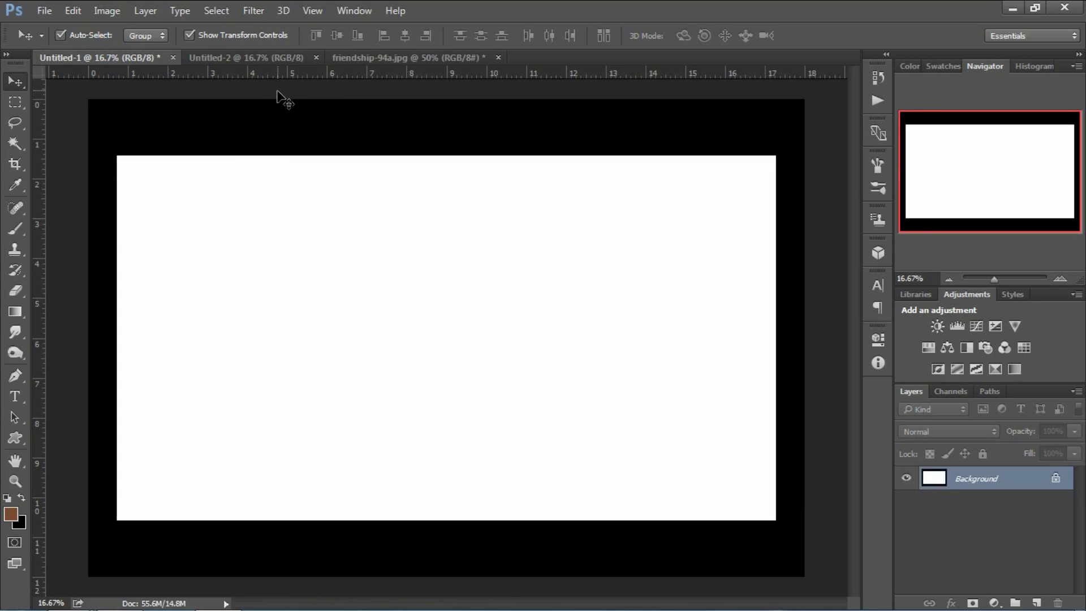
{"action": "key", "text": "ctrl+a"}
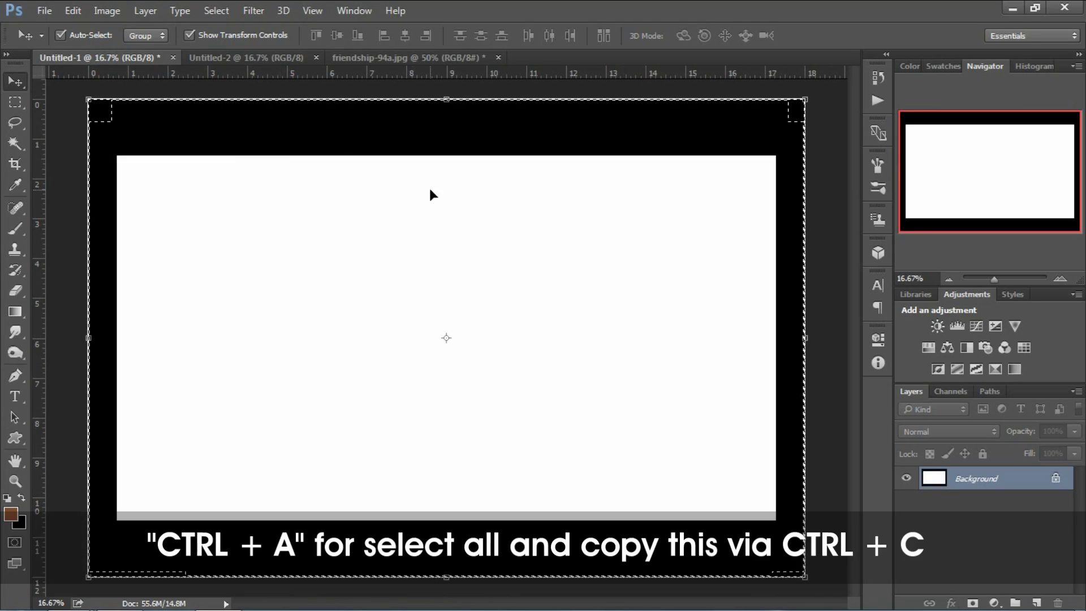
{"action": "key", "text": "ctrl+c"}
Paste the copied black-bordered image into the blurred friendship-94a document as a new layer.
{"action": "left_click", "coordinate": [372, 58]}
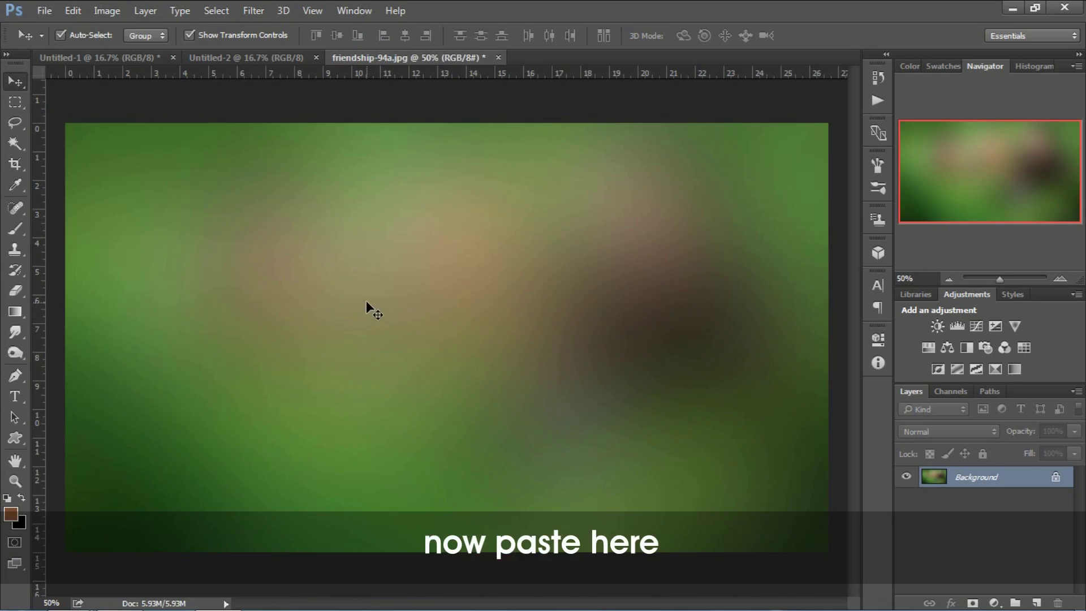
{"action": "key", "text": "ctrl+v"}
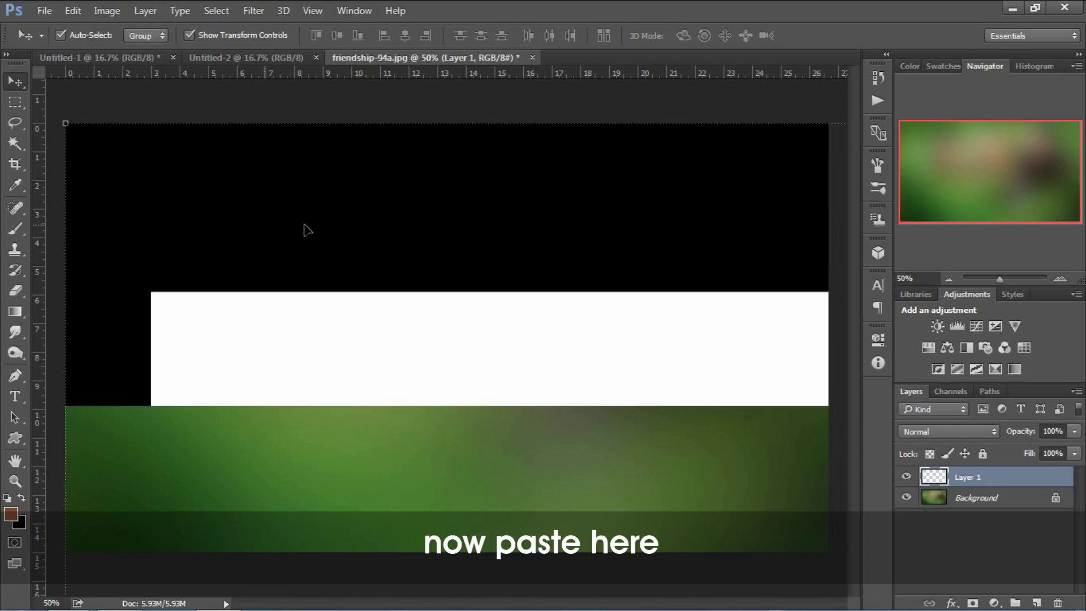
{"action": "key", "text": "ctrl+minus"}
{"action": "key", "text": "ctrl+minus"}
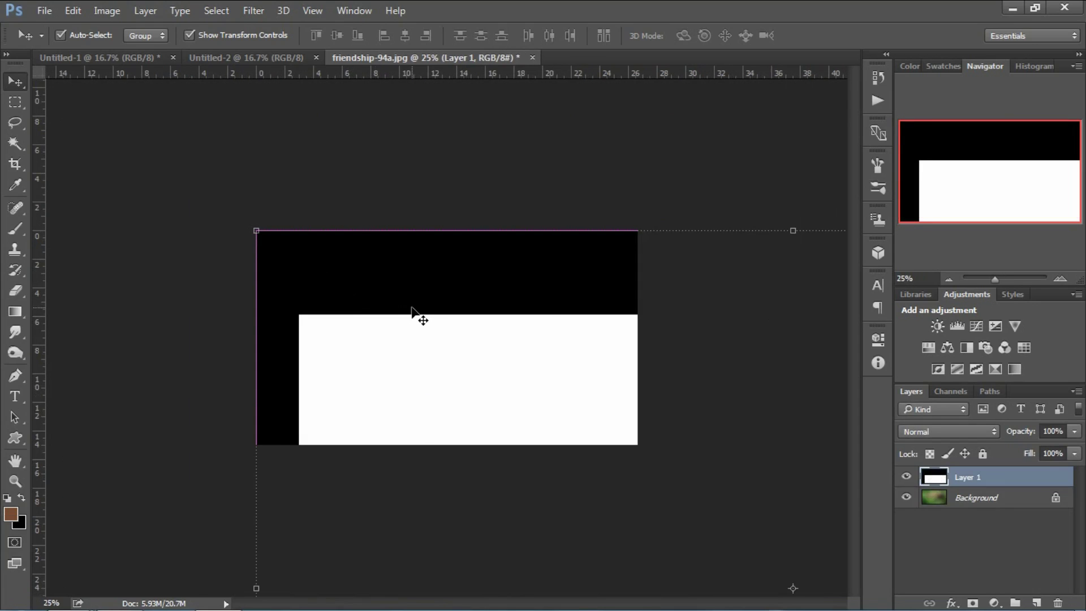
Scale the pasted black-bordered frame down to about 4.8 in wide and place it left of the photo's centre.
{"action": "left_click", "coordinate": [256, 230]}
{"action": "left_click_drag", "start_coordinate": [256, 231], "coordinate": [624, 463]}
{"action": "left_click_drag", "start_coordinate": [724, 534], "coordinate": [384, 264]}
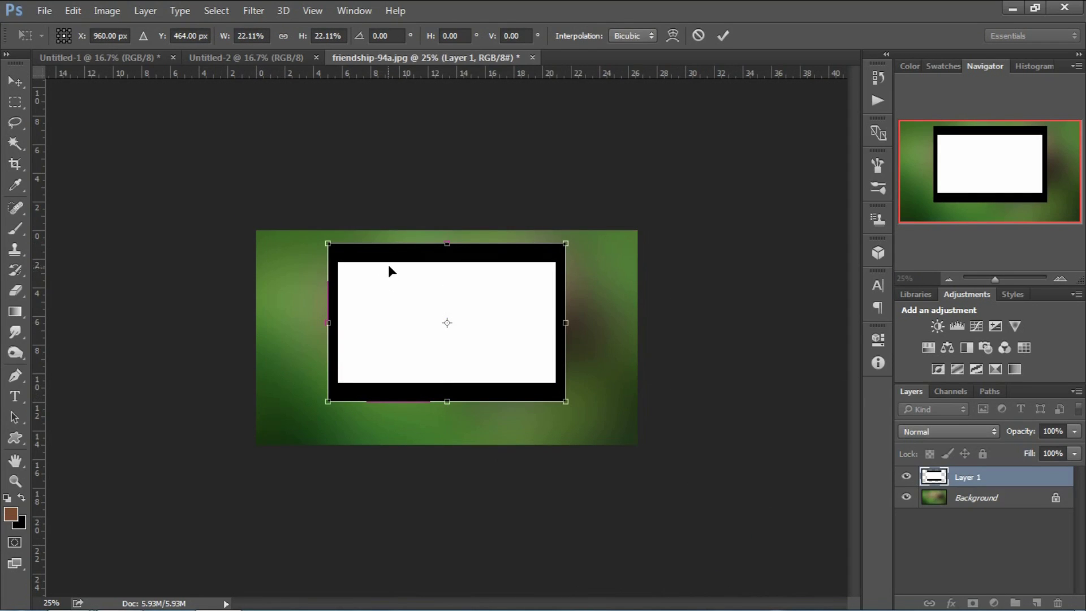
{"action": "key", "text": "ctrl+plus"}
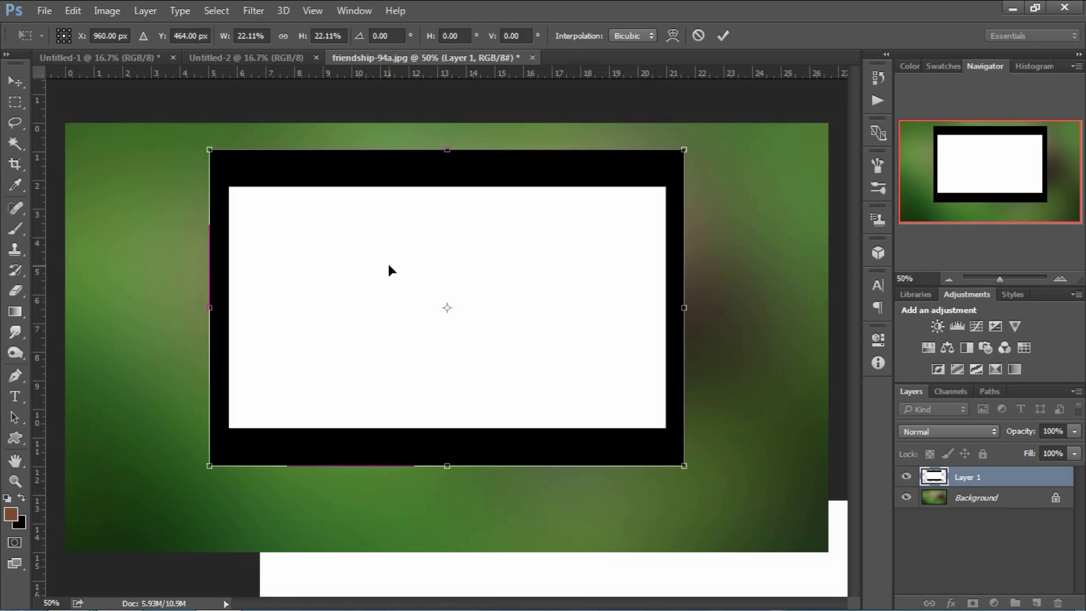
{"action": "left_click_drag", "start_coordinate": [683, 150], "coordinate": [491, 226]}
{"action": "left_click_drag", "start_coordinate": [477, 303], "coordinate": [312, 326]}
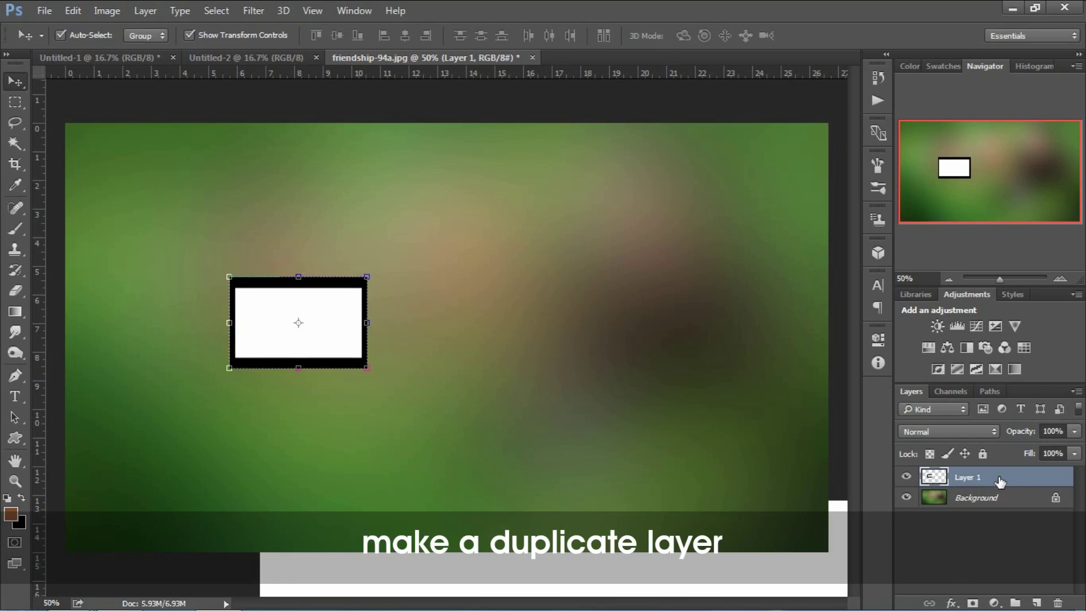
Build a two-frame strip by placing a duplicate of the frame flush against its right side and merging both layers.
{"action": "left_click_drag", "start_coordinate": [999, 479], "coordinate": [1036, 603]}
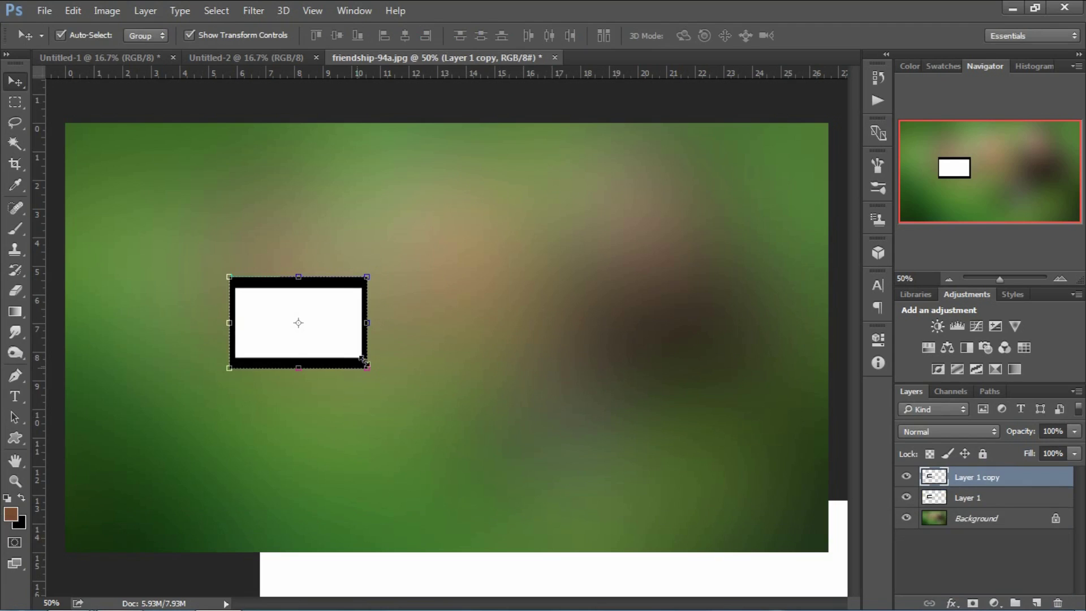
{"action": "left_click_drag", "start_coordinate": [295, 320], "coordinate": [455, 316]}
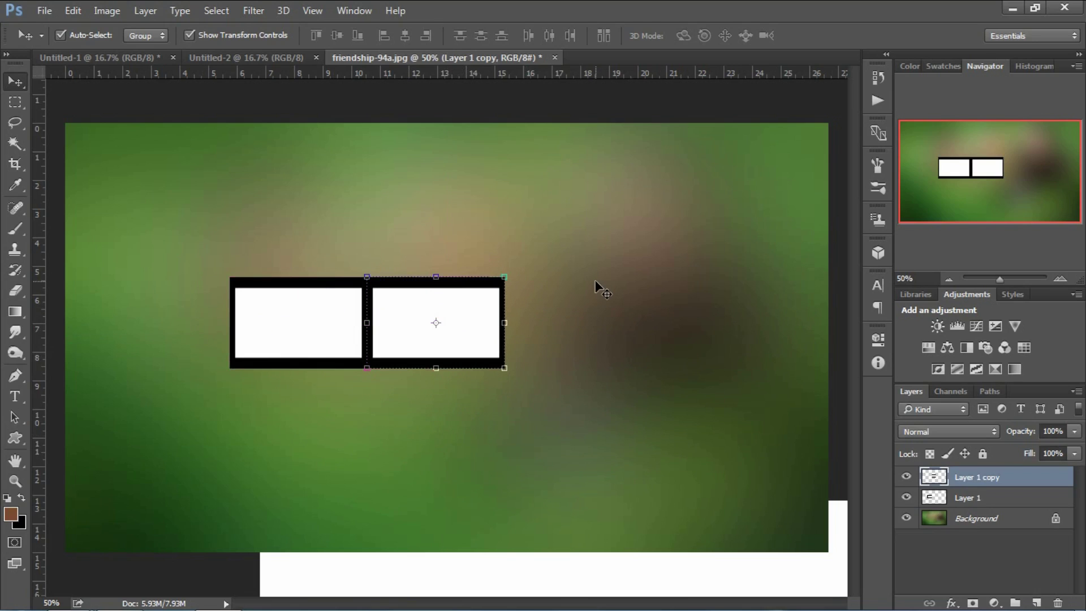
{"action": "left_click", "coordinate": [970, 498], "text": "ctrl"}
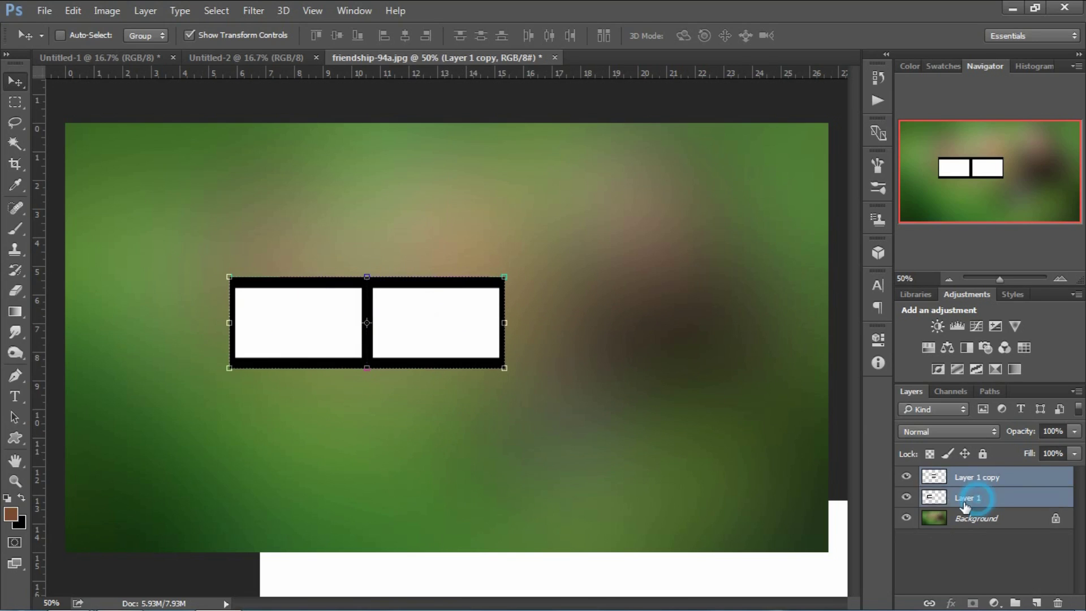
{"action": "right_click", "coordinate": [998, 496]}
{"action": "left_click", "coordinate": [807, 448]}
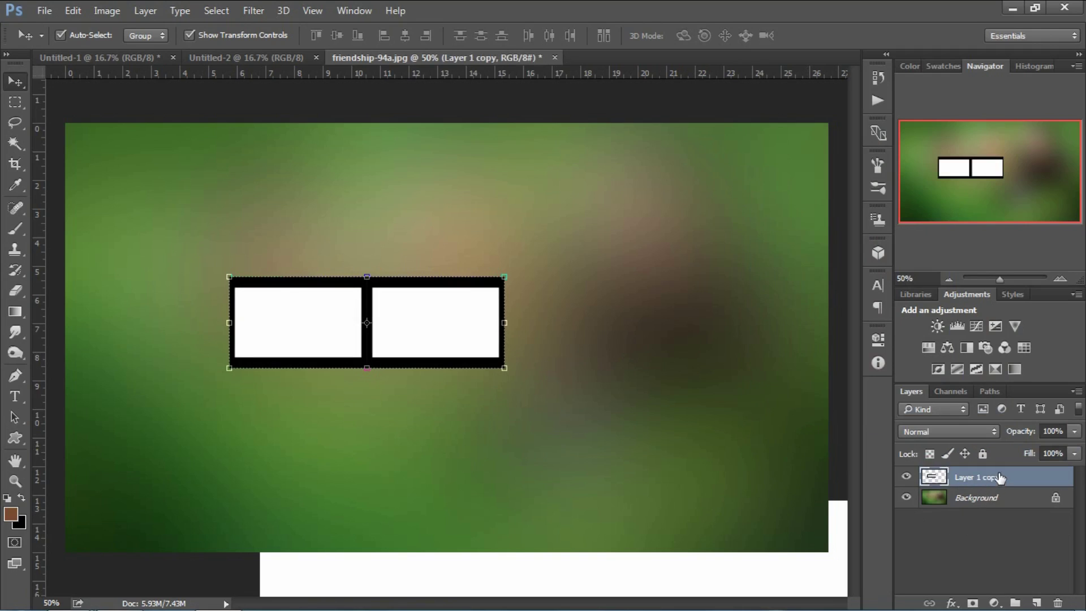
Duplicate the two-frame strip, attach the copy to its right end and merge the layers into one four-frame strip.
{"action": "key", "text": "ctrl+j"}
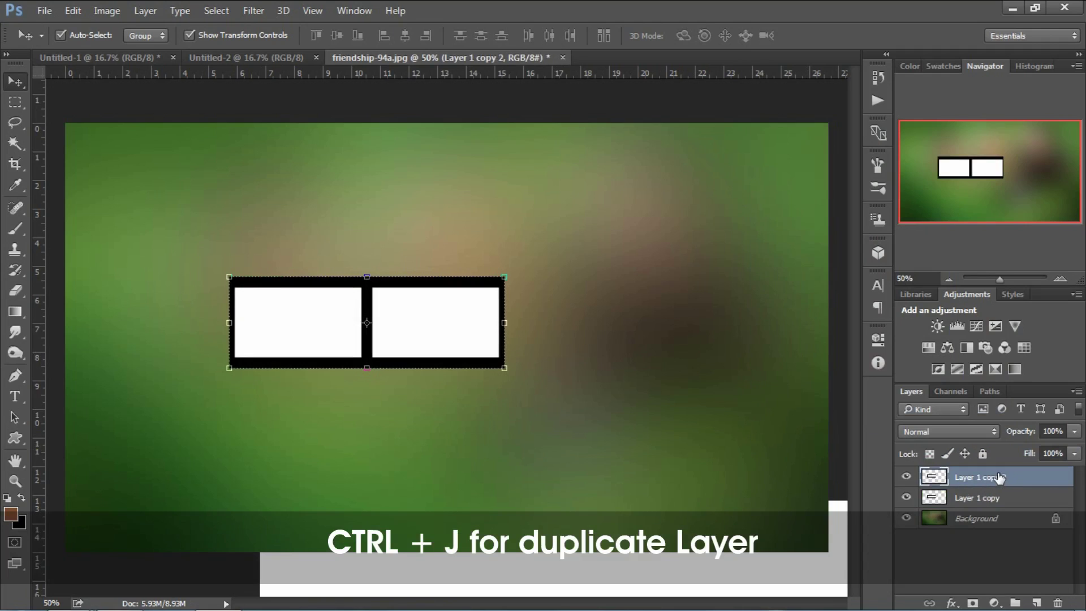
{"action": "left_click_drag", "start_coordinate": [413, 312], "coordinate": [688, 308]}
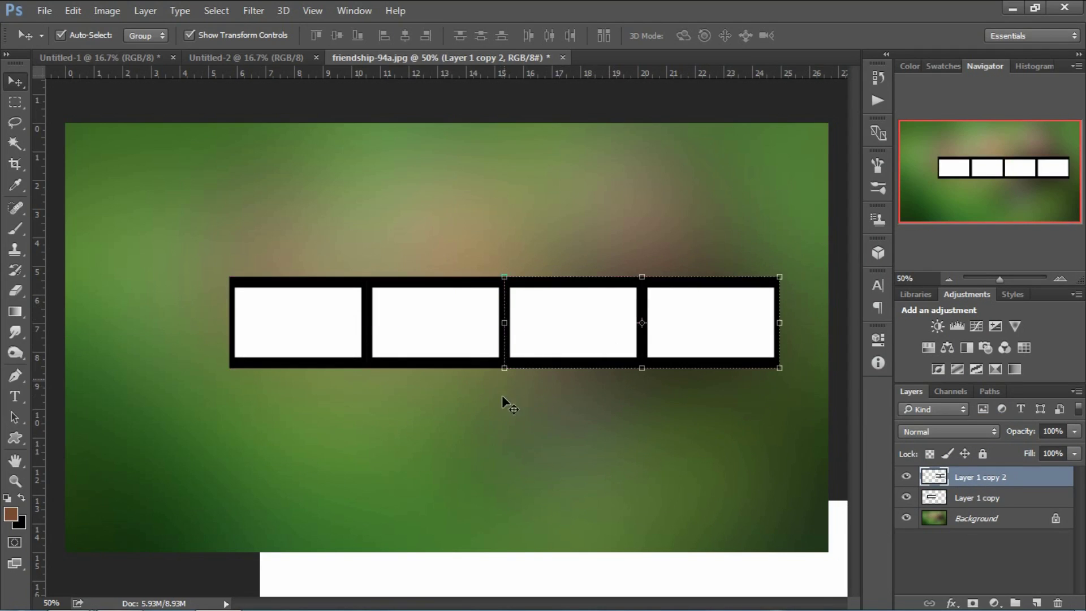
{"action": "left_click", "coordinate": [990, 503], "text": "ctrl"}
{"action": "right_click", "coordinate": [982, 500]}
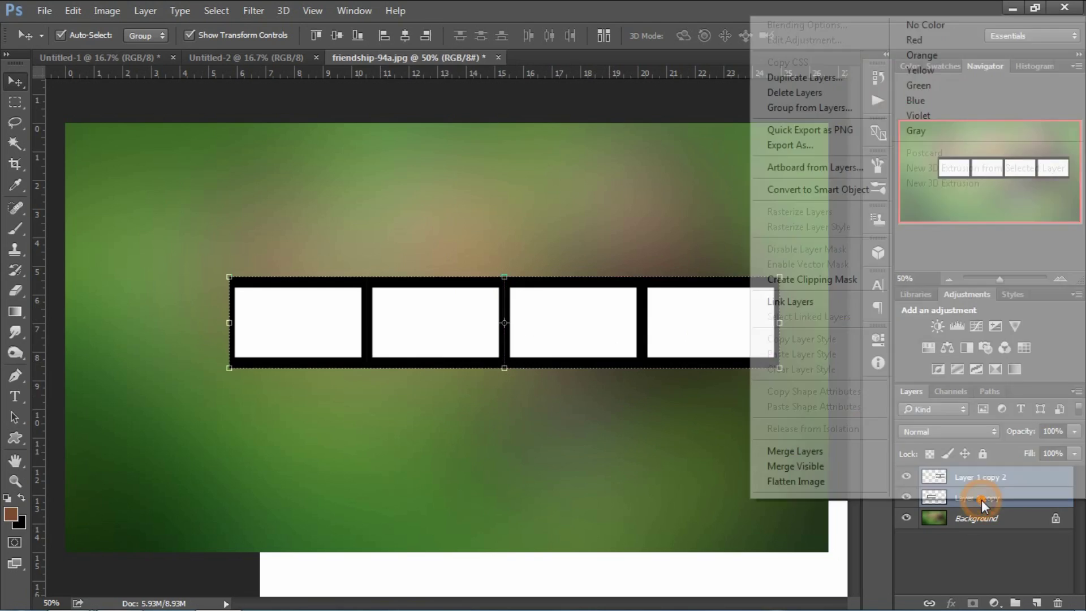
{"action": "left_click", "coordinate": [825, 455]}
Move the four-frame strip left and slightly up so it sits roughly centred across the blurred photo.
{"action": "left_click_drag", "start_coordinate": [552, 336], "coordinate": [526, 305]}
{"action": "key", "text": "ctrl+1"}
{"action": "key", "text": "ctrl+minus"}
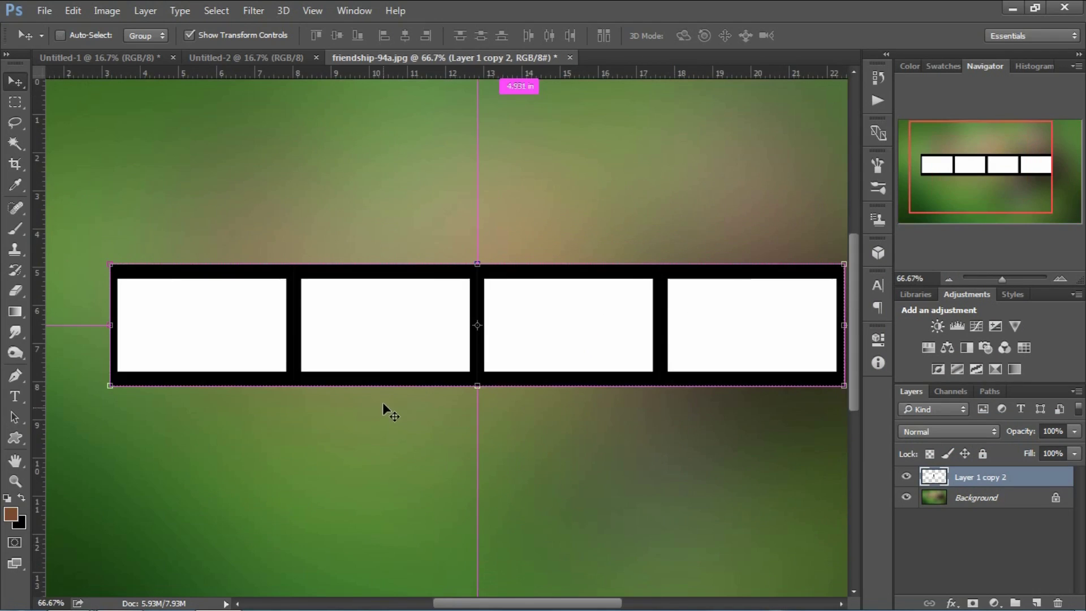
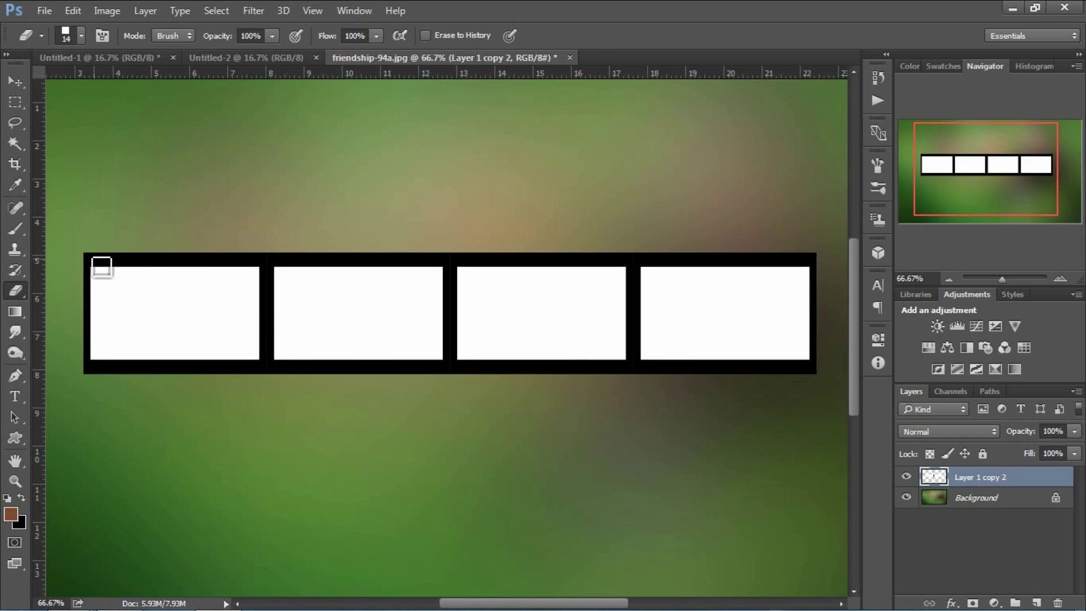
Set the spacing of the Eraser's 14 px square brush tip to 292%.
{"action": "left_click", "coordinate": [880, 188]}
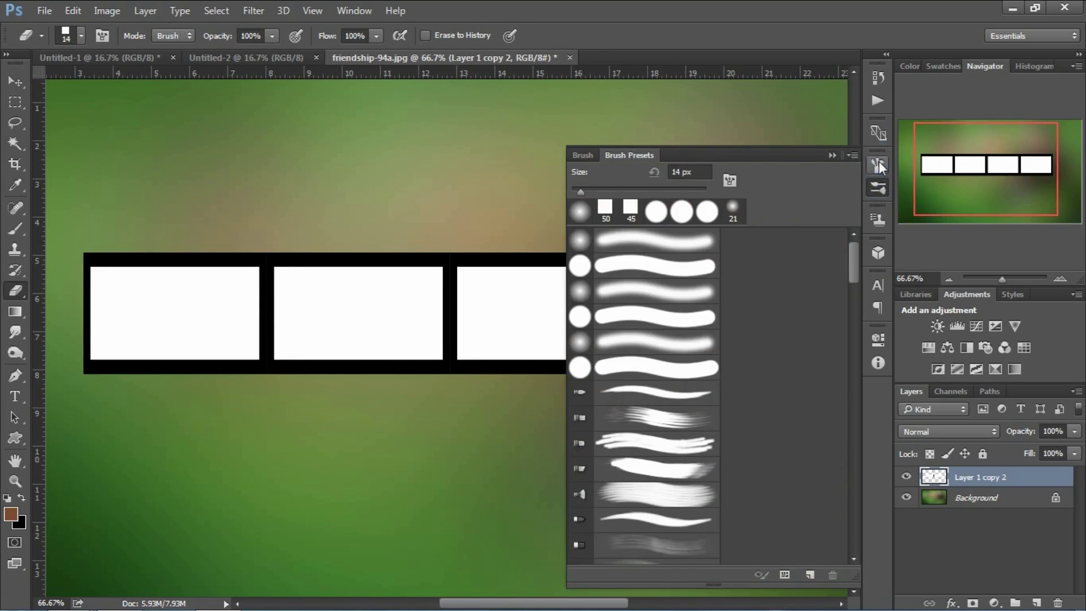
{"action": "left_click", "coordinate": [879, 164]}
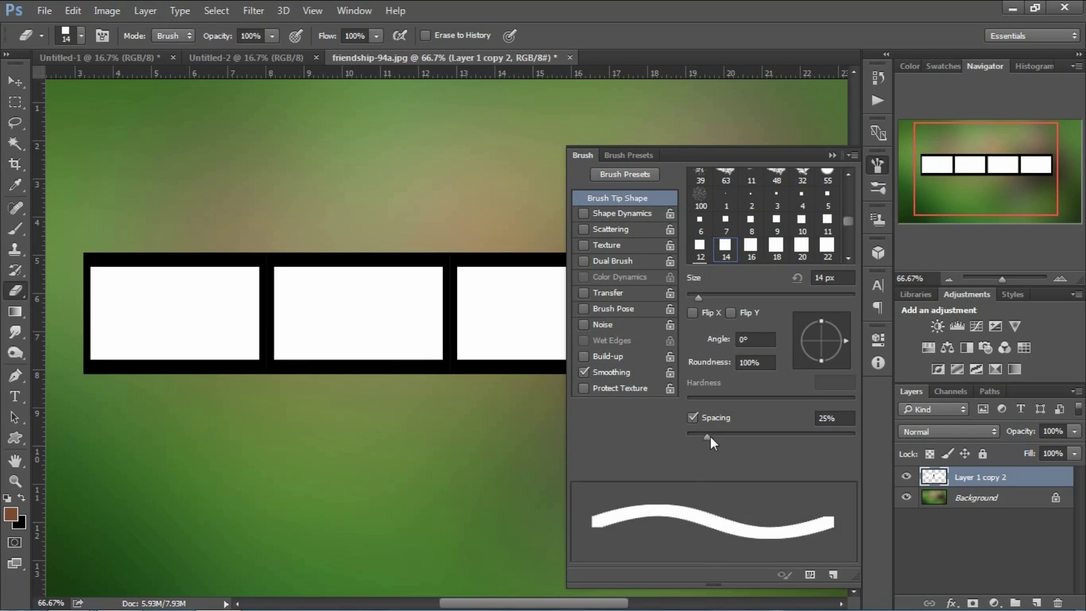
{"action": "mouse_move", "coordinate": [710, 436]}
{"action": "left_mouse_down"}
{"action": "mouse_move", "coordinate": [831, 438]}
{"action": "mouse_move", "coordinate": [820, 432]}
{"action": "left_mouse_up"}
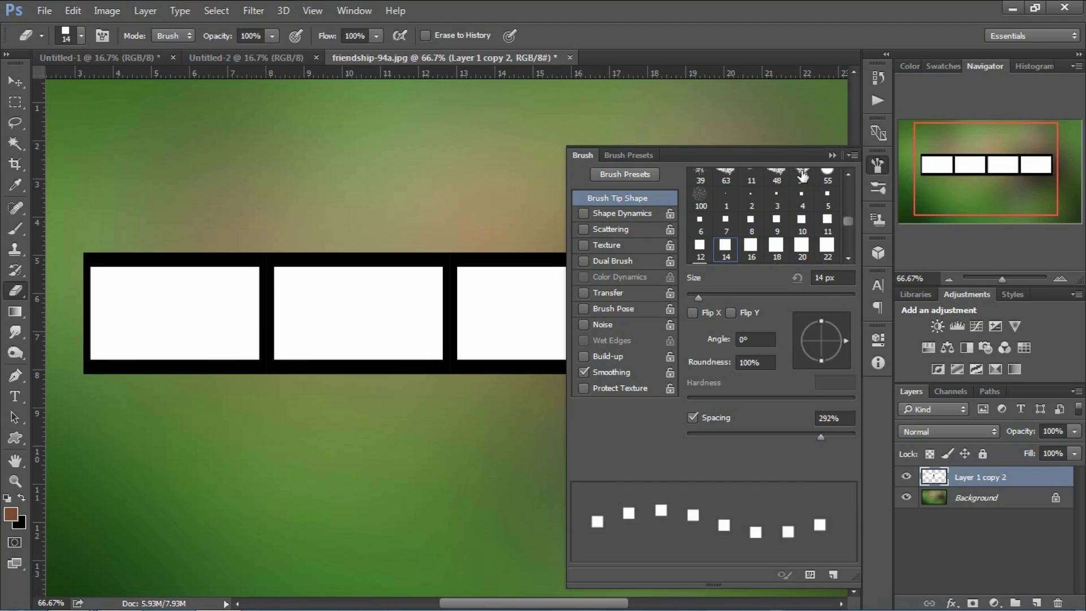
{"action": "left_click", "coordinate": [828, 154]}
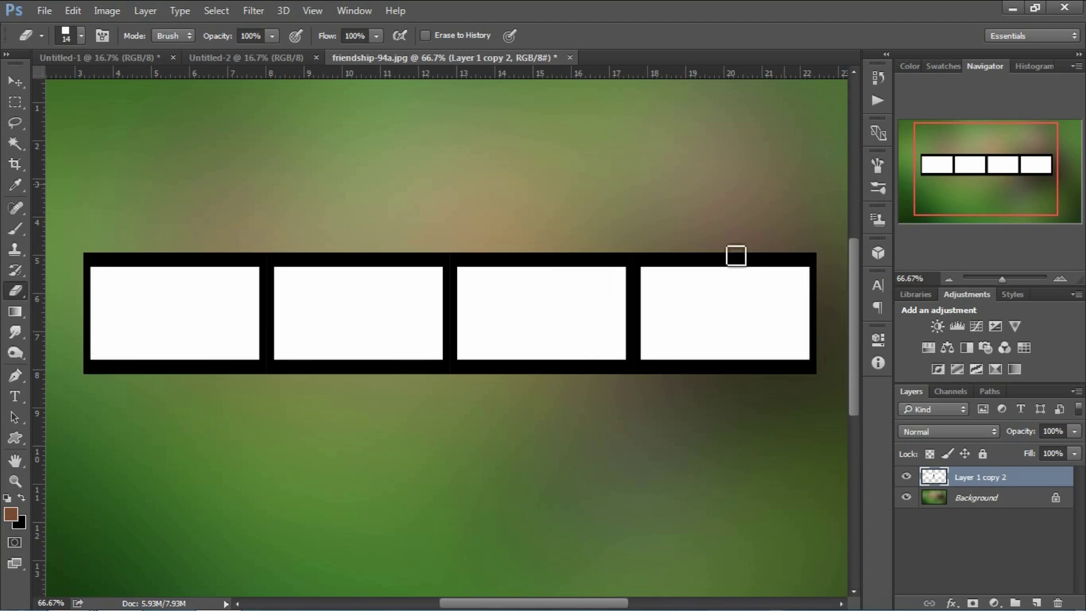
Erase straight rows of evenly spaced square perforations along the upper and lower black borders of the strip.
{"action": "left_click", "coordinate": [91, 259]}
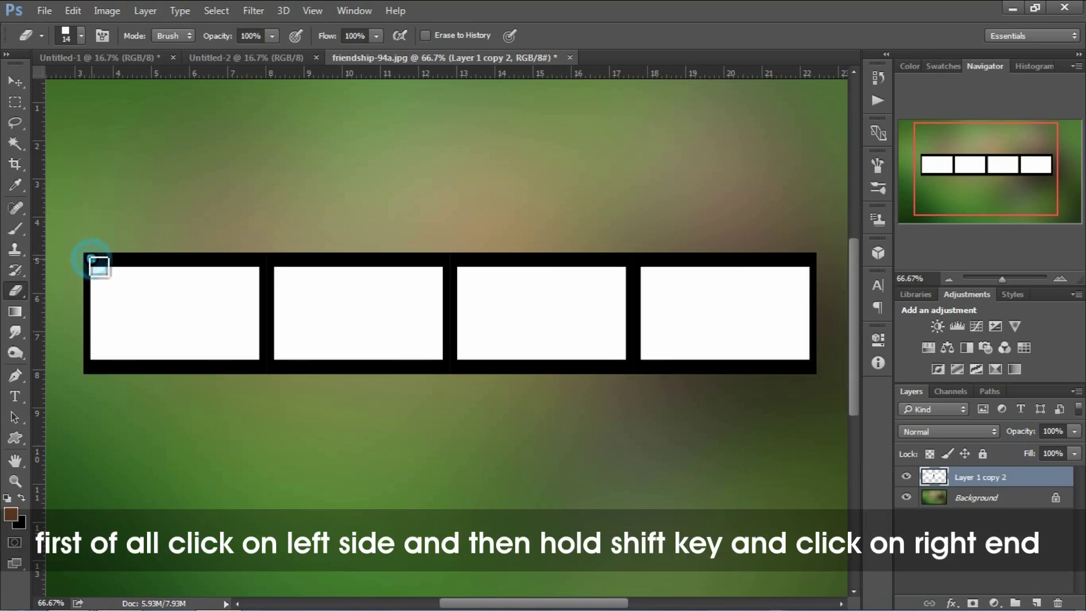
{"action": "left_click", "coordinate": [813, 268], "text": "shift"}
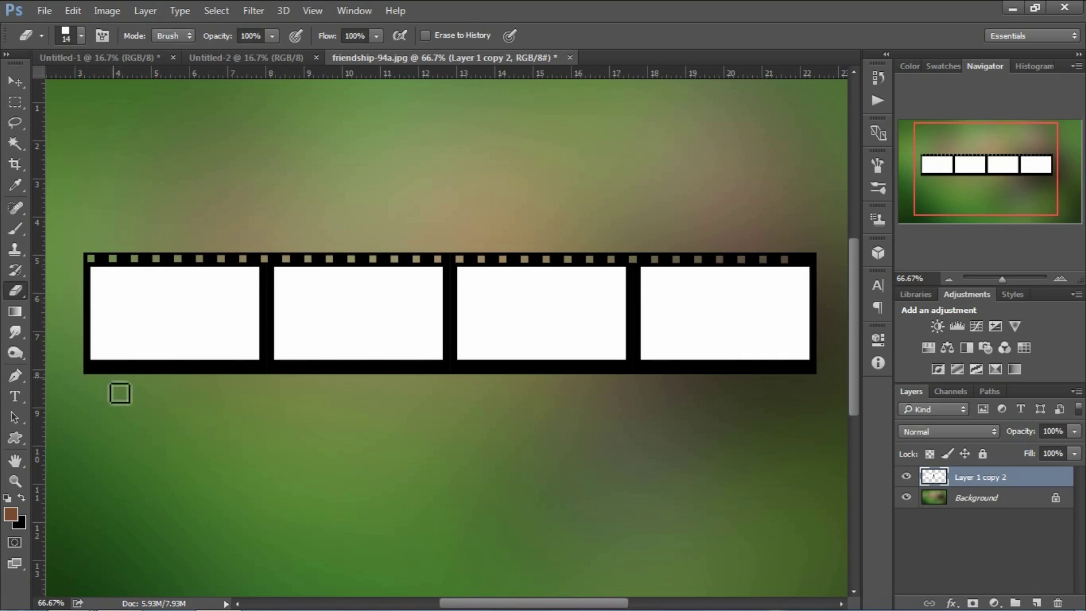
{"action": "left_click", "coordinate": [95, 367]}
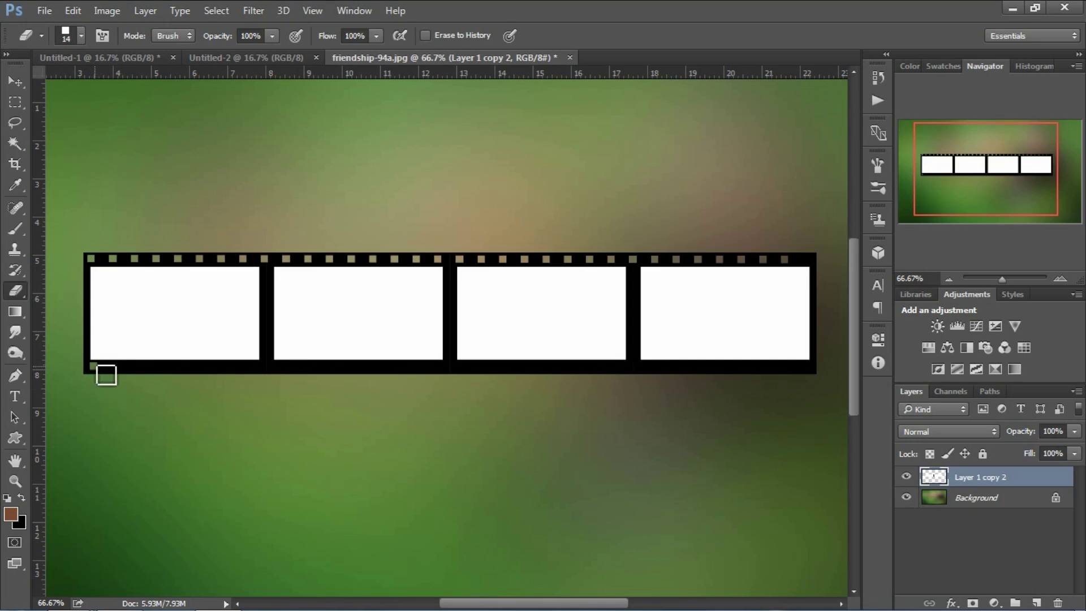
{"action": "left_click", "coordinate": [814, 373], "text": "shift"}
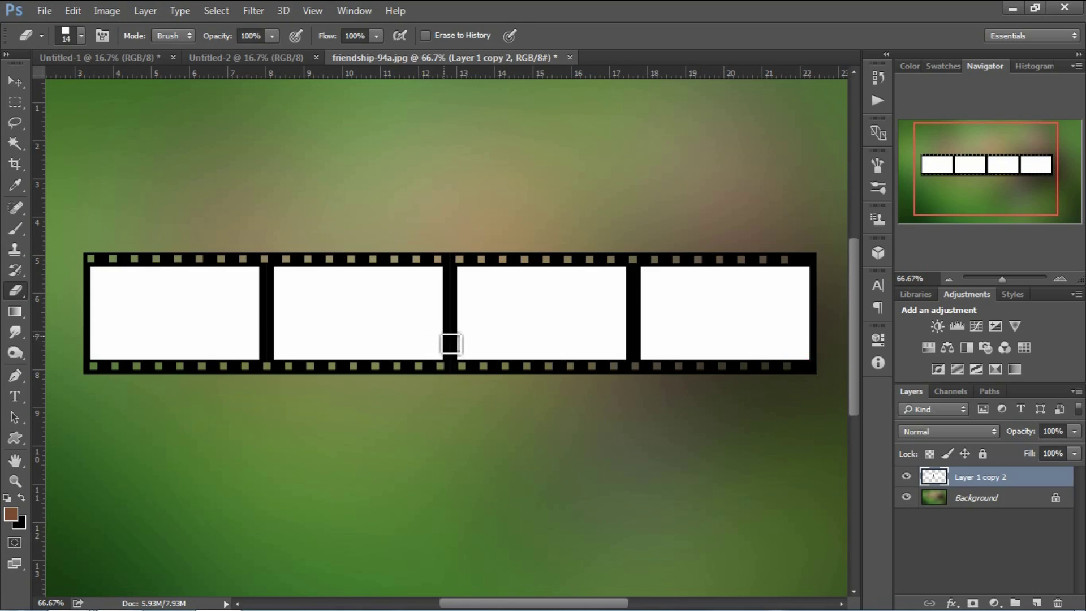
Examine the erased perforations and the joints between the frames up close.
{"action": "key", "text": "ctrl+plus"}
{"action": "key", "text": "ctrl+minus"}
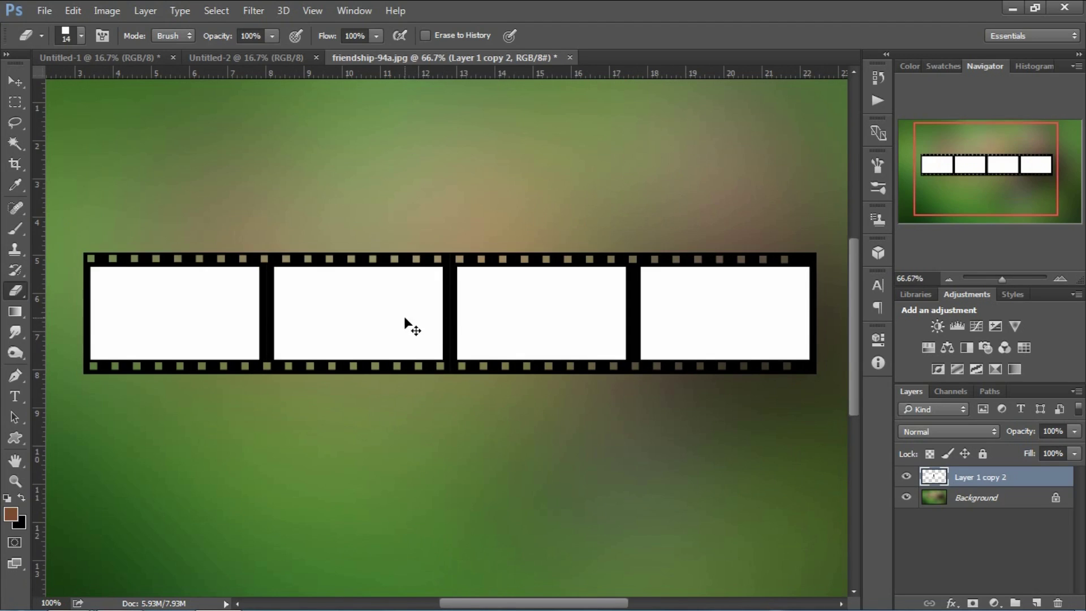
{"action": "key", "text": "ctrl+plus"}
{"action": "key", "text": "ctrl+plus"}
{"action": "key", "text": "ctrl+plus"}
{"action": "key", "text": "ctrl+minus"}
{"action": "key", "text": "ctrl+minus"}
{"action": "key", "text": "ctrl+minus"}
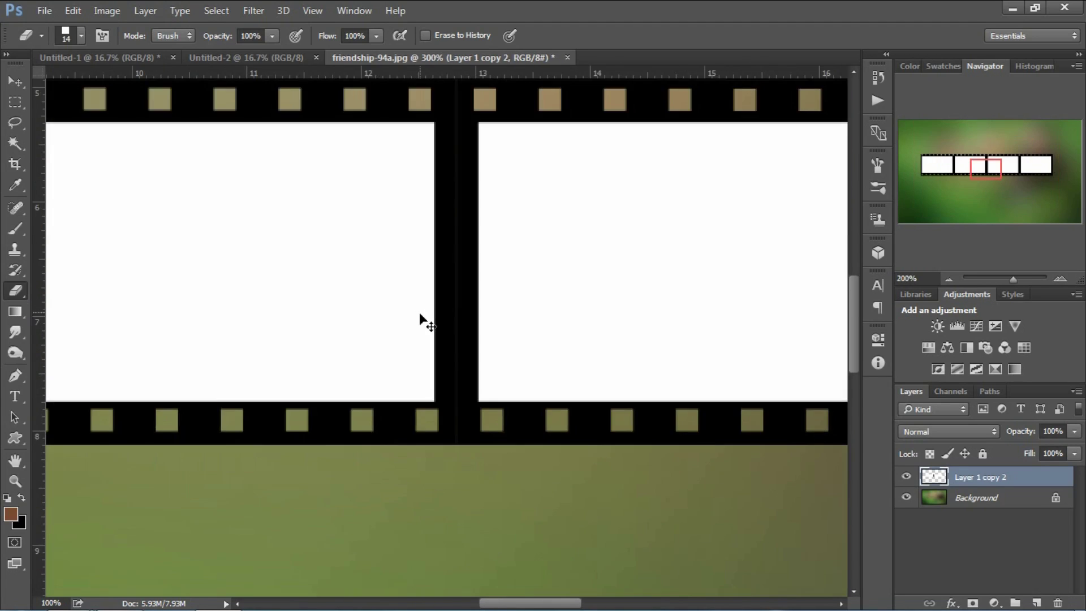
{"action": "mouse_move", "coordinate": [340, 305]}
{"action": "left_mouse_down"}
{"action": "mouse_move", "coordinate": [363, 338]}
{"action": "mouse_move", "coordinate": [341, 327]}
{"action": "left_mouse_up"}
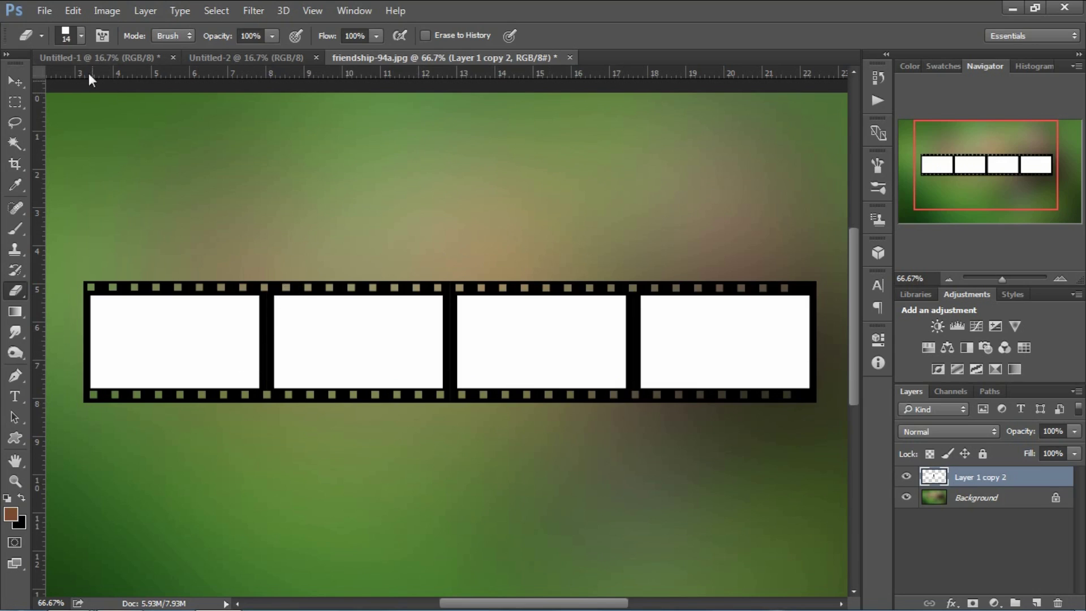
Open the friendship-27e, friendship-54a, friendship-92a and friendship-94a images from New folder.
{"action": "left_click", "coordinate": [47, 14]}
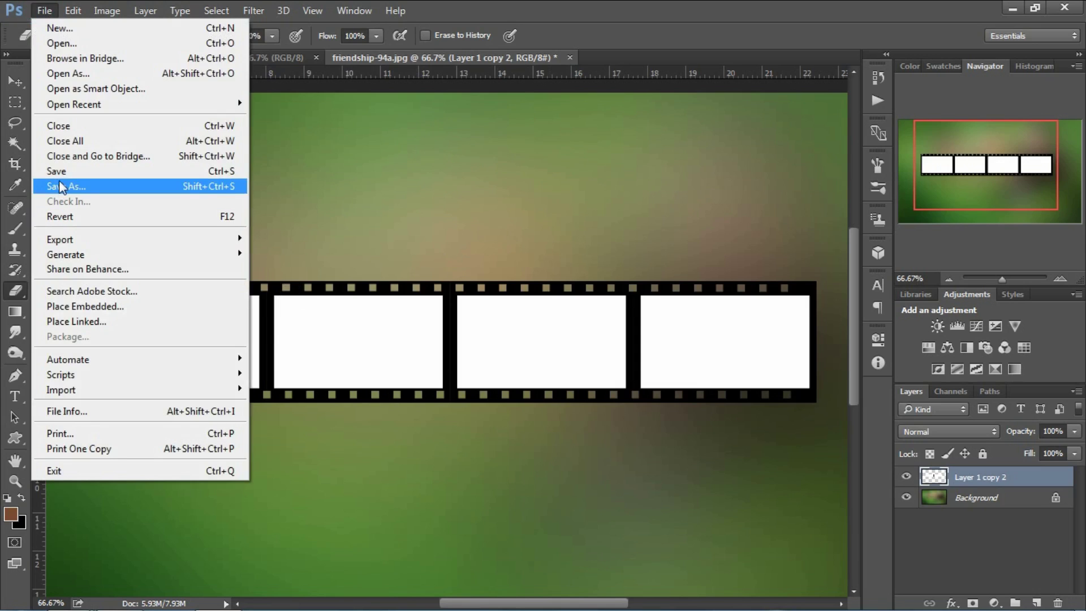
{"action": "left_click", "coordinate": [60, 44]}
{"action": "left_click_drag", "start_coordinate": [101, 79], "coordinate": [487, 252]}
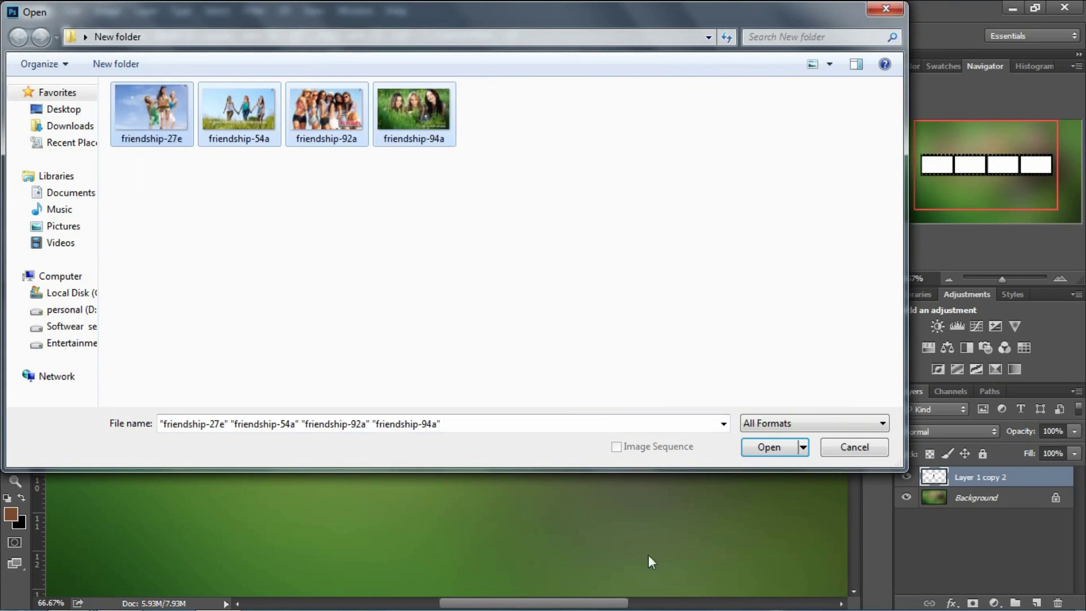
{"action": "left_click", "coordinate": [763, 447]}
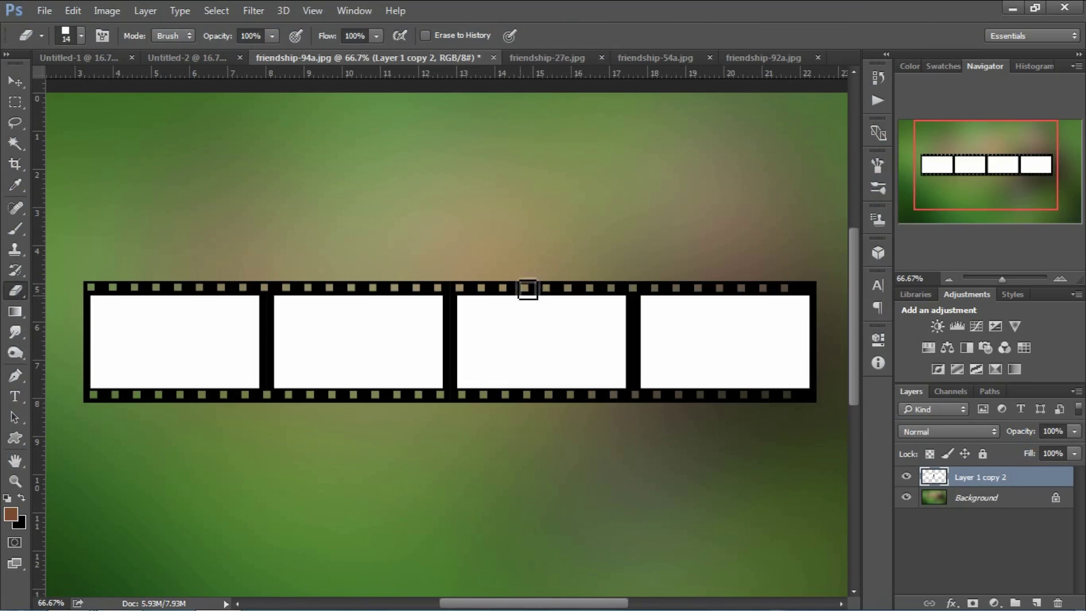
Select and copy the entire friendship-27e photo, and return to the friendship-94a document.
{"action": "left_click", "coordinate": [546, 57]}
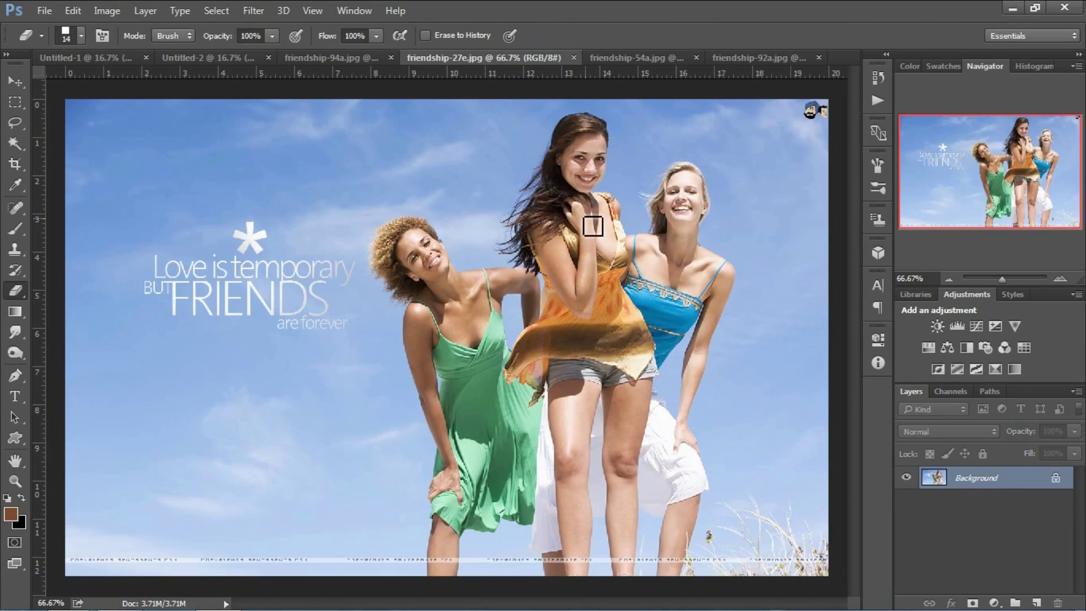
{"action": "key", "text": "ctrl+a"}
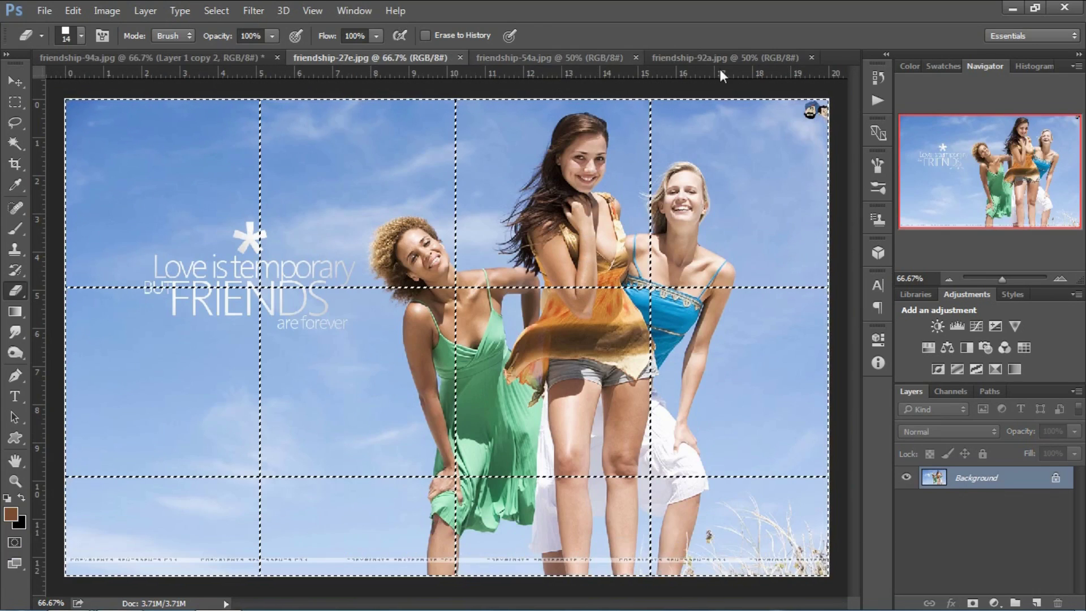
{"action": "left_click", "coordinate": [569, 58]}
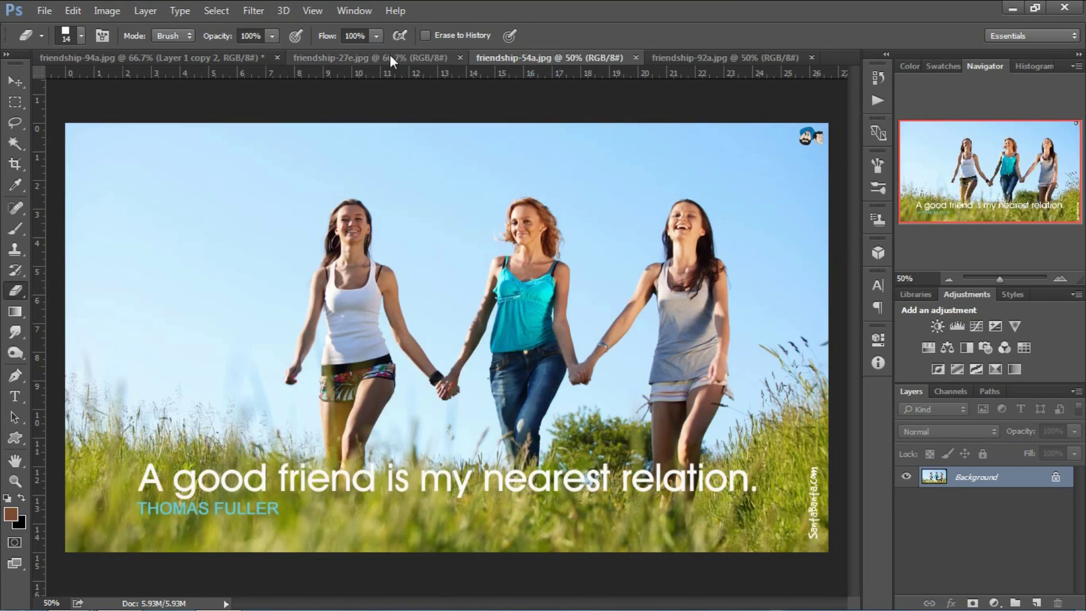
{"action": "left_click", "coordinate": [389, 55]}
{"action": "left_click", "coordinate": [233, 55]}
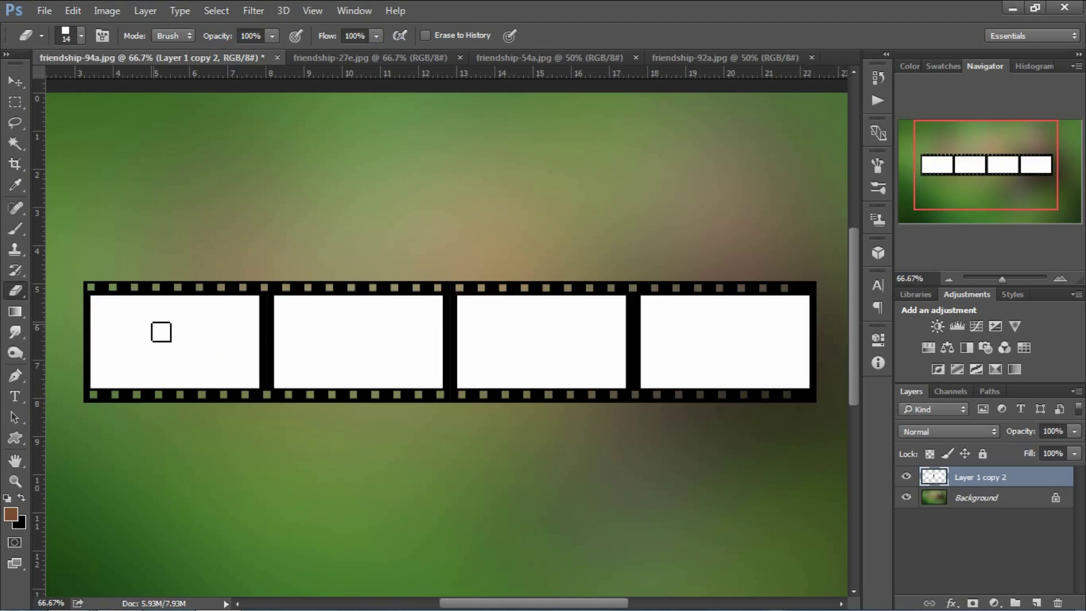
Select the white area of the first frame with the Magic Wand and paste the copied photo into the selection.
{"action": "key", "text": "ctrl+1"}
{"action": "left_click_drag", "start_coordinate": [228, 342], "coordinate": [470, 298]}
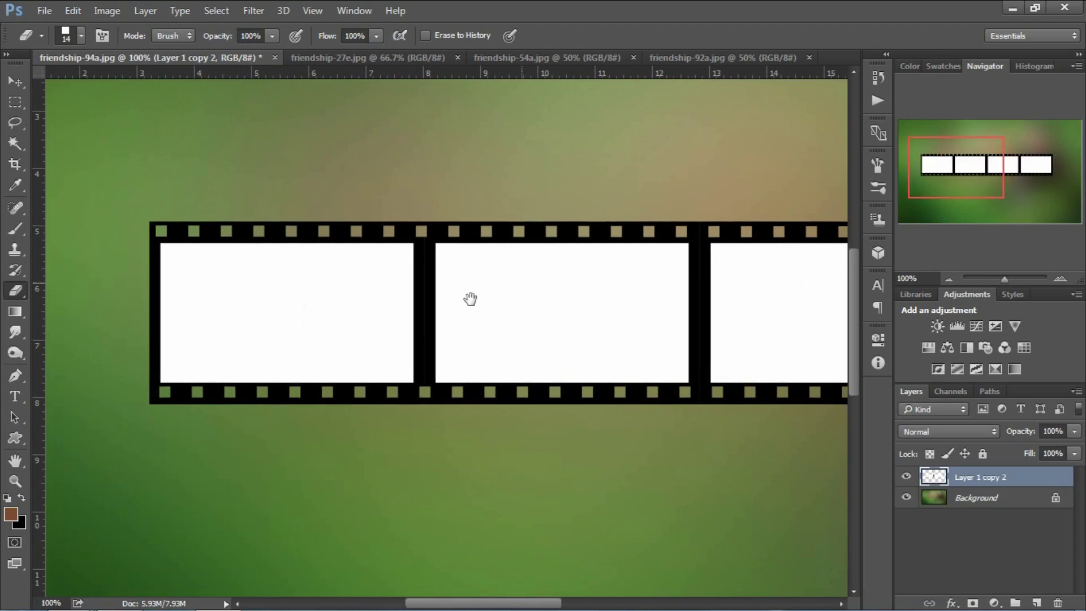
{"action": "left_click", "coordinate": [15, 144]}
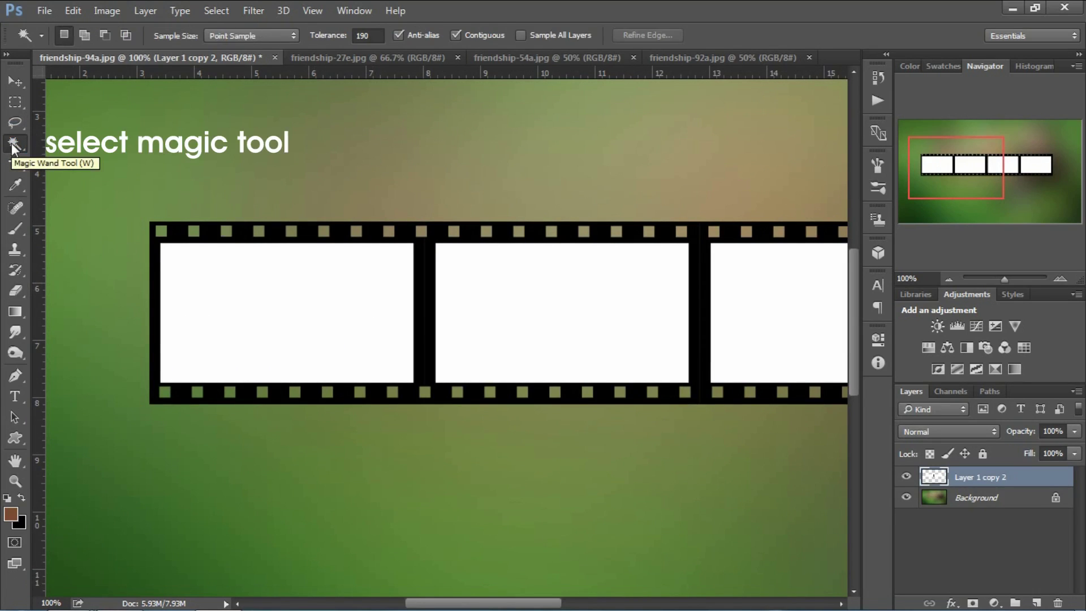
{"action": "left_click", "coordinate": [243, 303]}
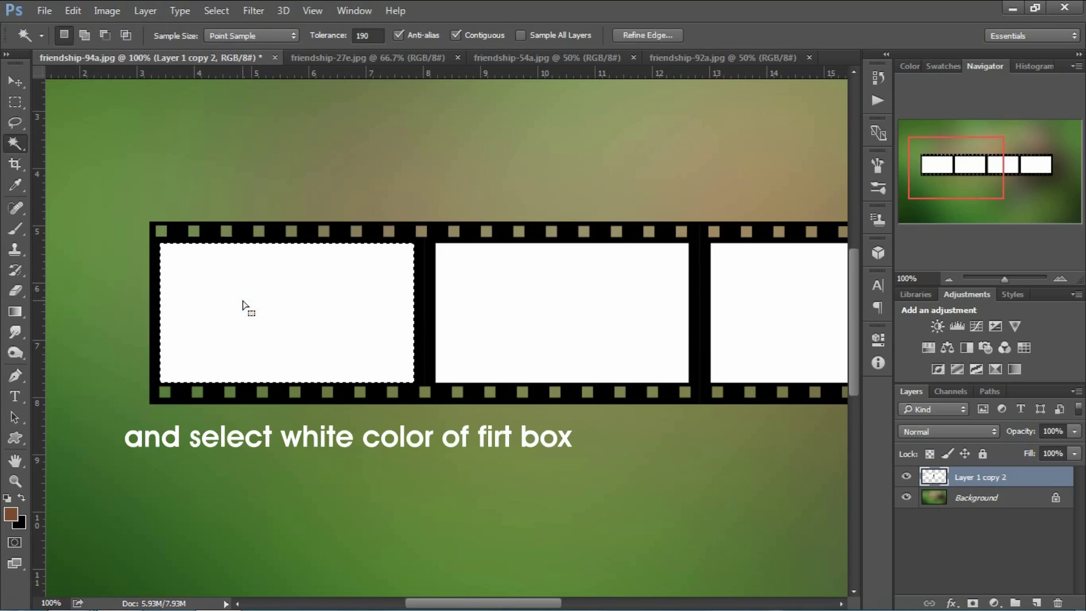
{"action": "left_click", "coordinate": [74, 11]}
{"action": "mouse_move", "coordinate": [147, 152]}
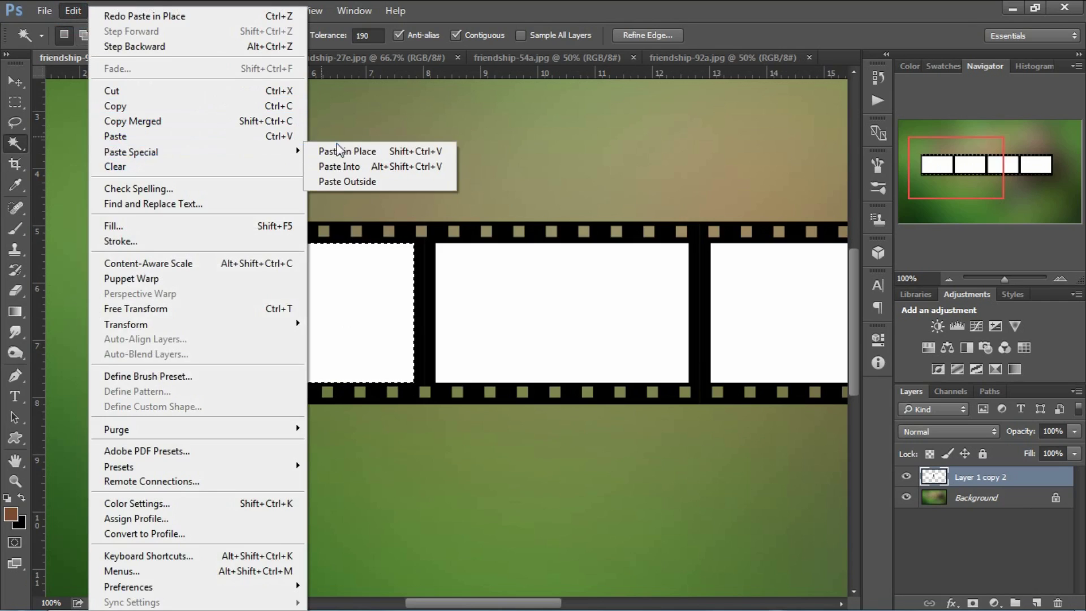
{"action": "left_click", "coordinate": [356, 166]}
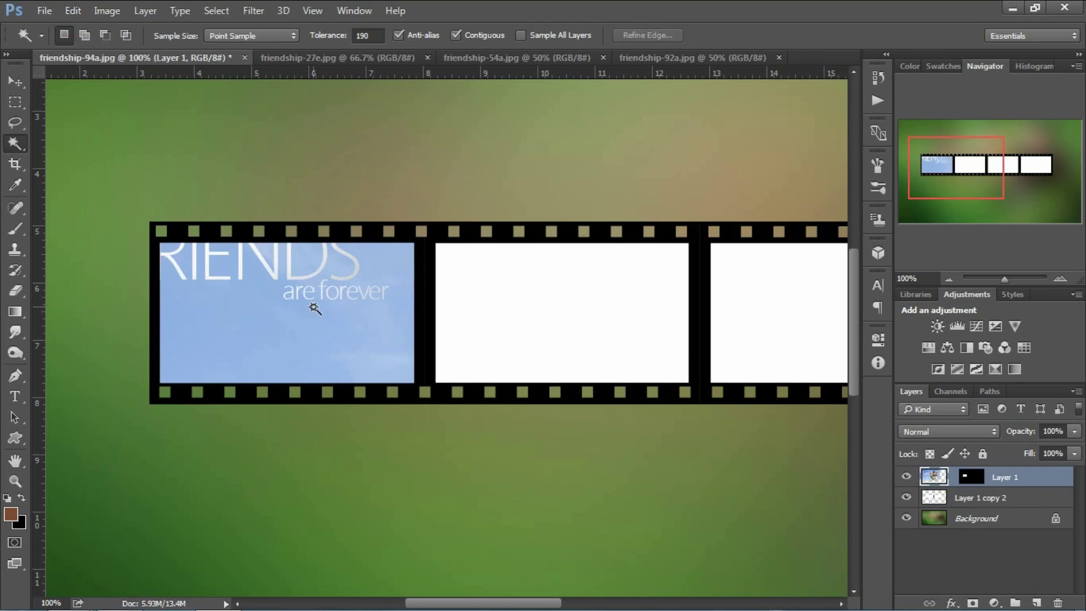
Scale down the pasted friendship-27e photo and position it so the three women fit inside the first frame.
{"action": "key", "text": "ctrl+t"}
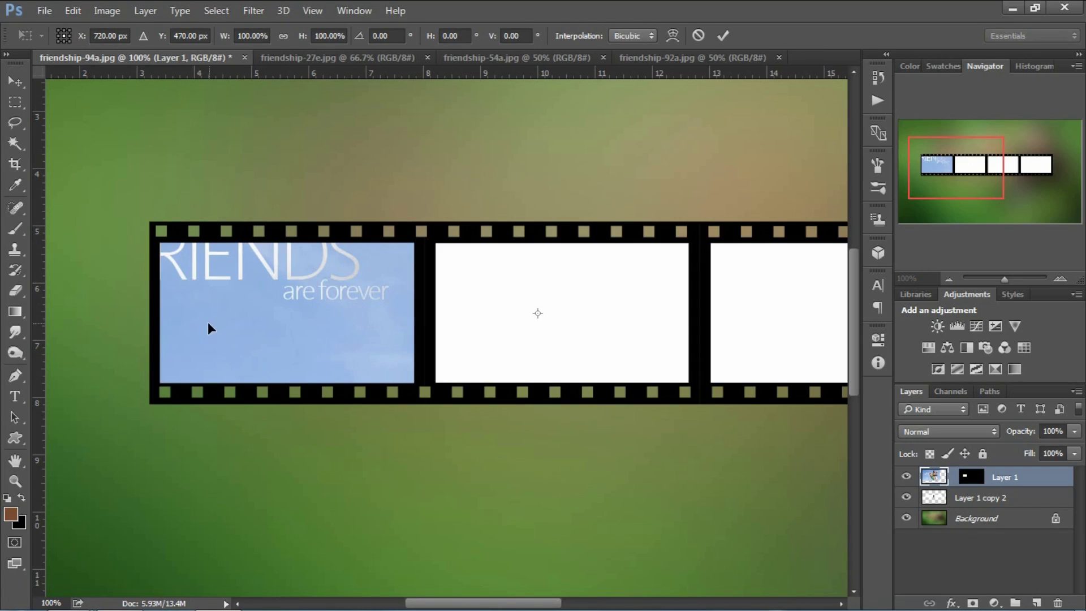
{"action": "left_click_drag", "start_coordinate": [209, 329], "coordinate": [278, 235]}
{"action": "key", "text": "ctrl+minus"}
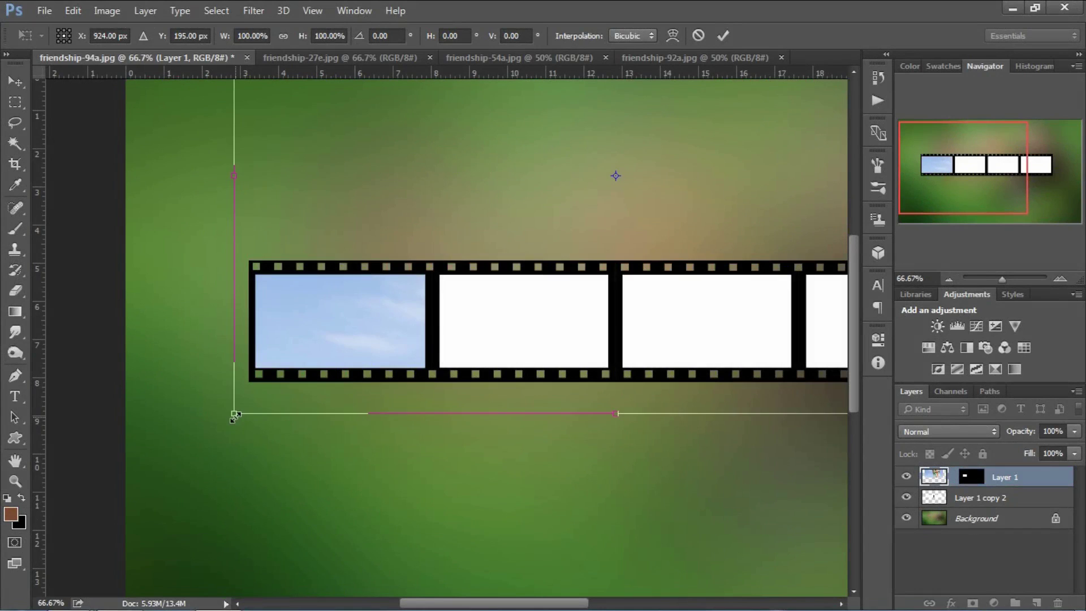
{"action": "left_click_drag", "start_coordinate": [234, 415], "coordinate": [472, 267]}
{"action": "left_click_drag", "start_coordinate": [517, 210], "coordinate": [211, 358]}
{"action": "key", "text": "Return"}
{"action": "key", "text": "w"}
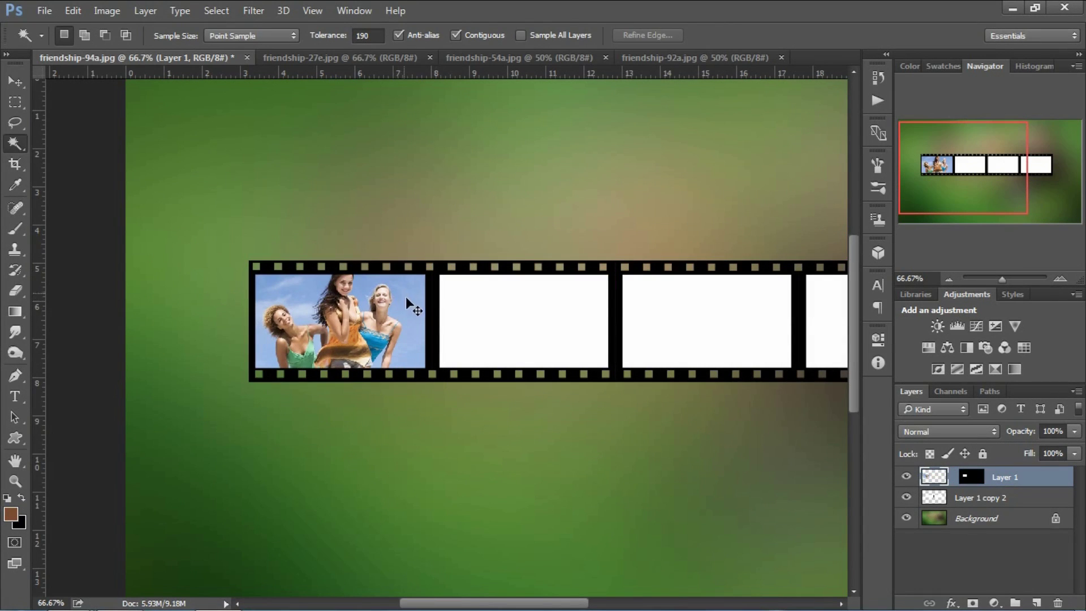
Fine-tune the placement of the three women's photo within the first frame using Free Transform.
{"action": "key", "text": "ctrl+t"}
{"action": "key", "text": "ctrl+plus"}
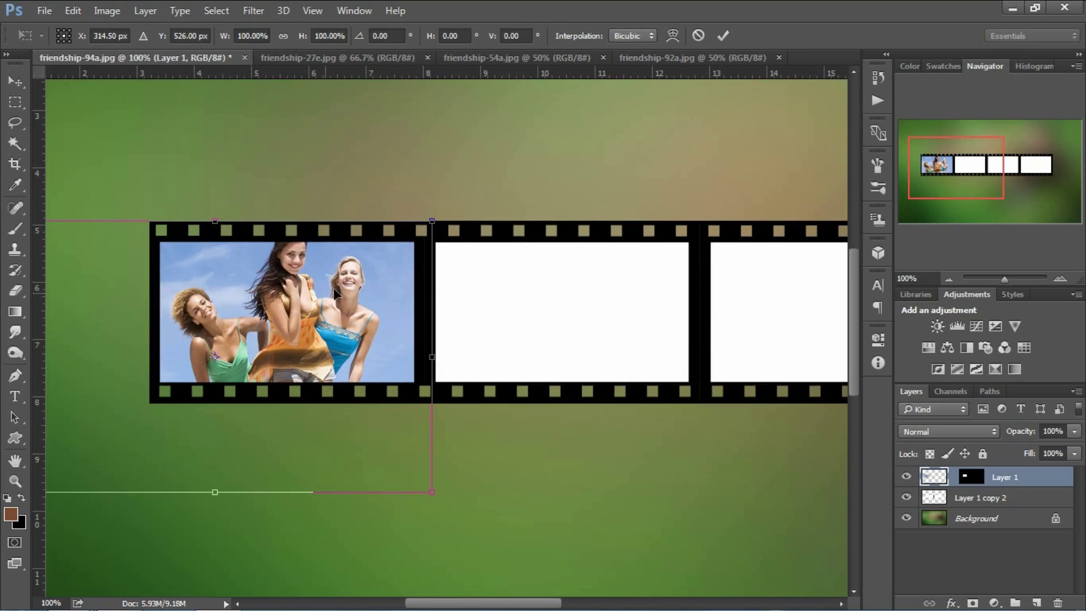
{"action": "left_click_drag", "start_coordinate": [351, 289], "coordinate": [341, 296]}
{"action": "key", "text": "Return"}
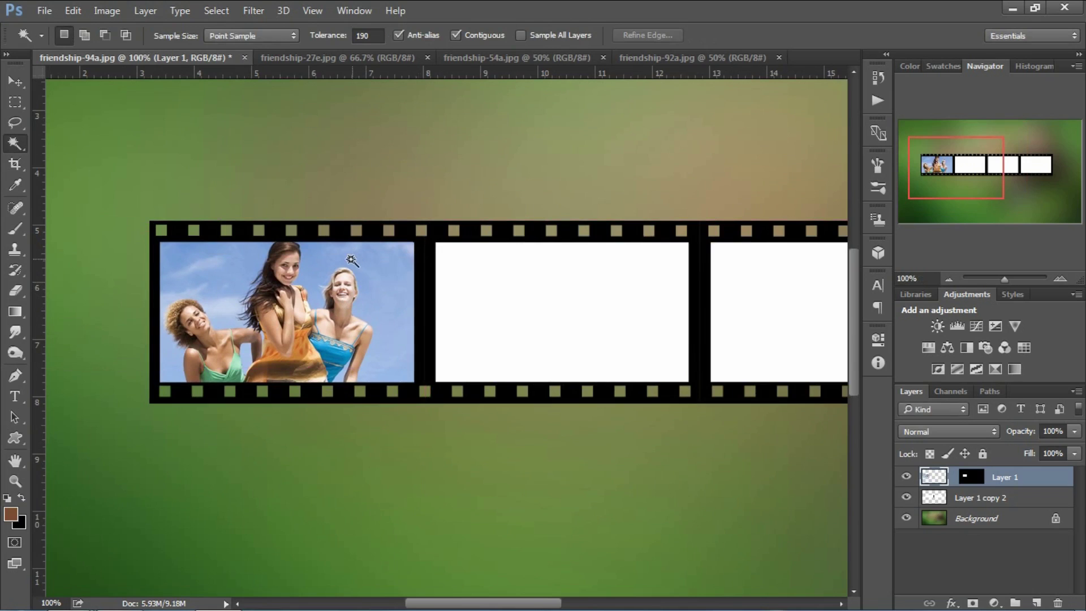
Select and copy the entire friendship-54a photo, and return to the friendship-94a document.
{"action": "left_click_drag", "start_coordinate": [596, 314], "coordinate": [355, 299]}
{"action": "left_click_drag", "start_coordinate": [380, 255], "coordinate": [432, 259]}
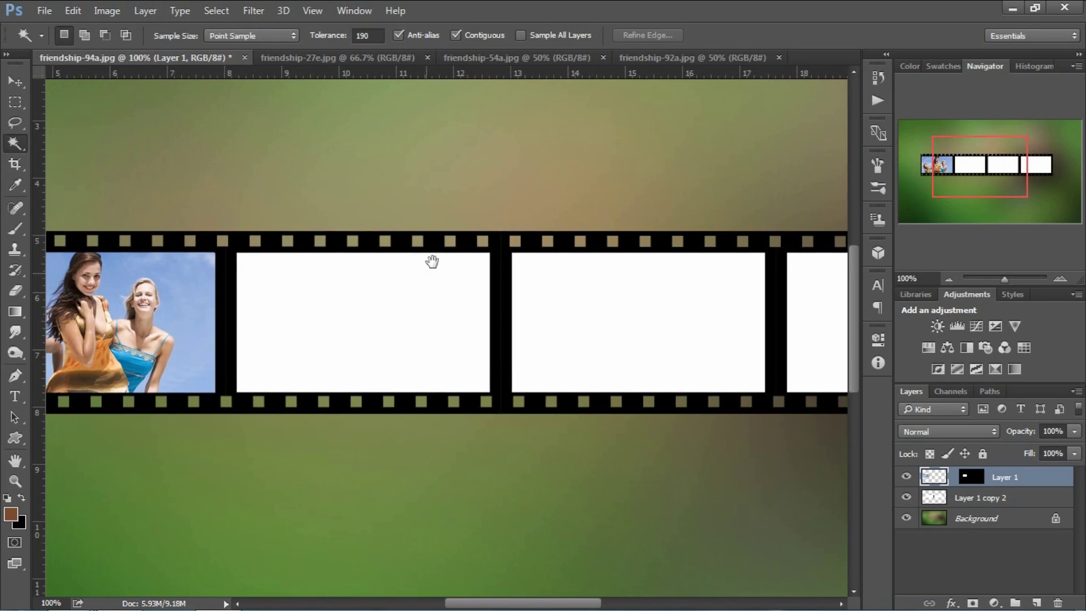
{"action": "left_click", "coordinate": [335, 57]}
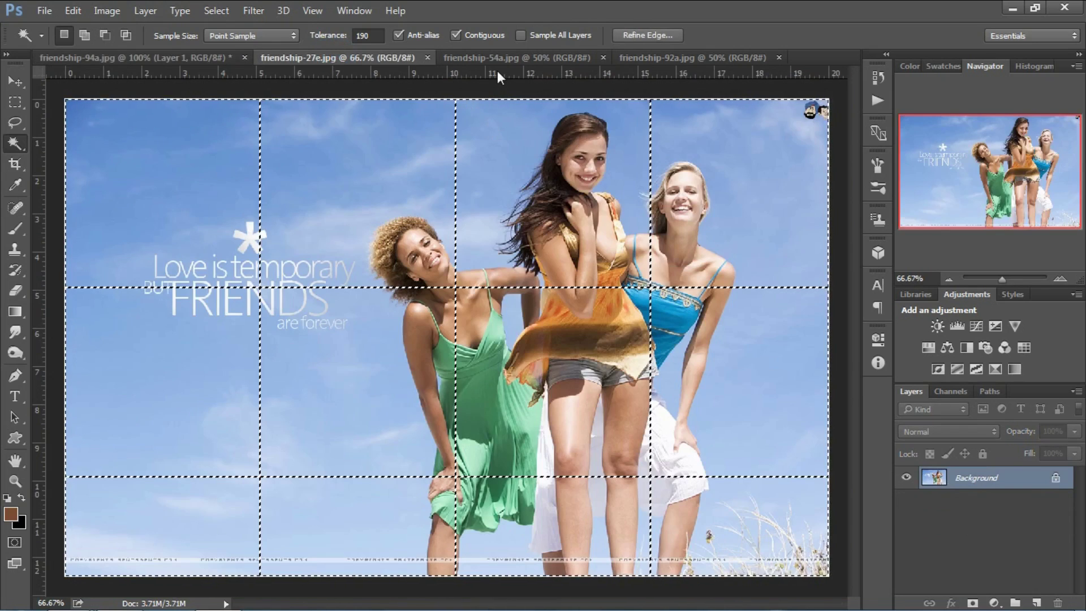
{"action": "left_click", "coordinate": [499, 59]}
{"action": "left_click", "coordinate": [504, 172]}
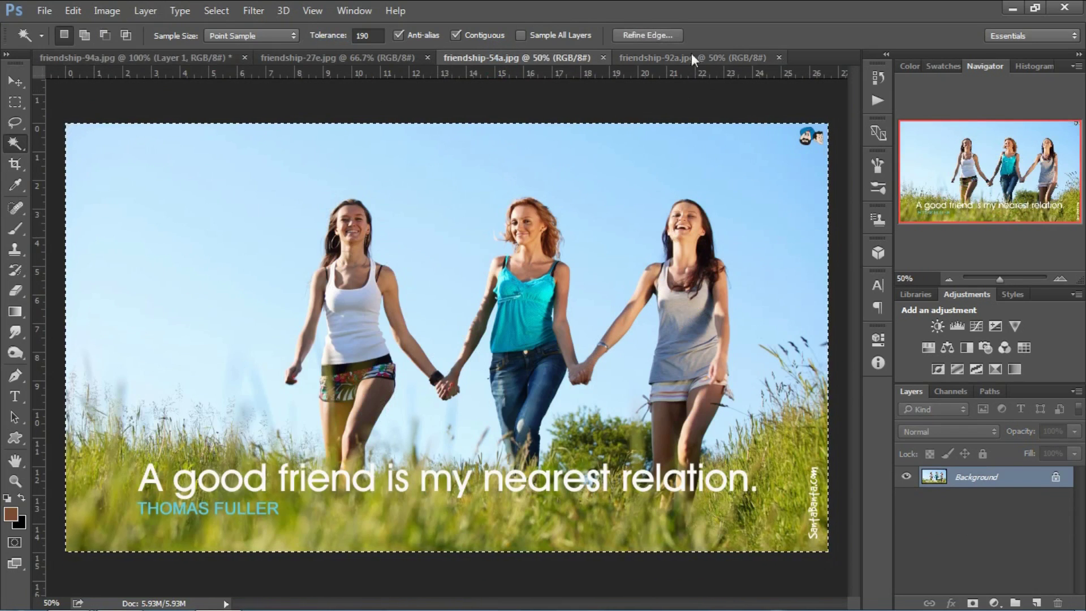
{"action": "left_click", "coordinate": [210, 60]}
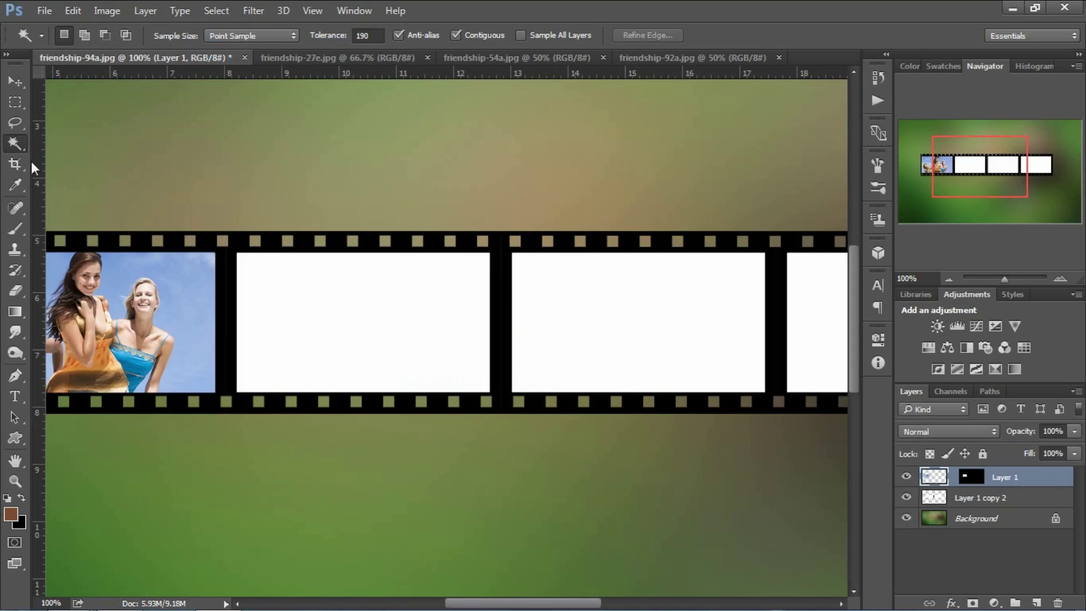
Select the second frame's white area on Layer 1 copy 2 with the Magic Wand and paste the copied photo into it.
{"action": "left_click", "coordinate": [381, 307]}
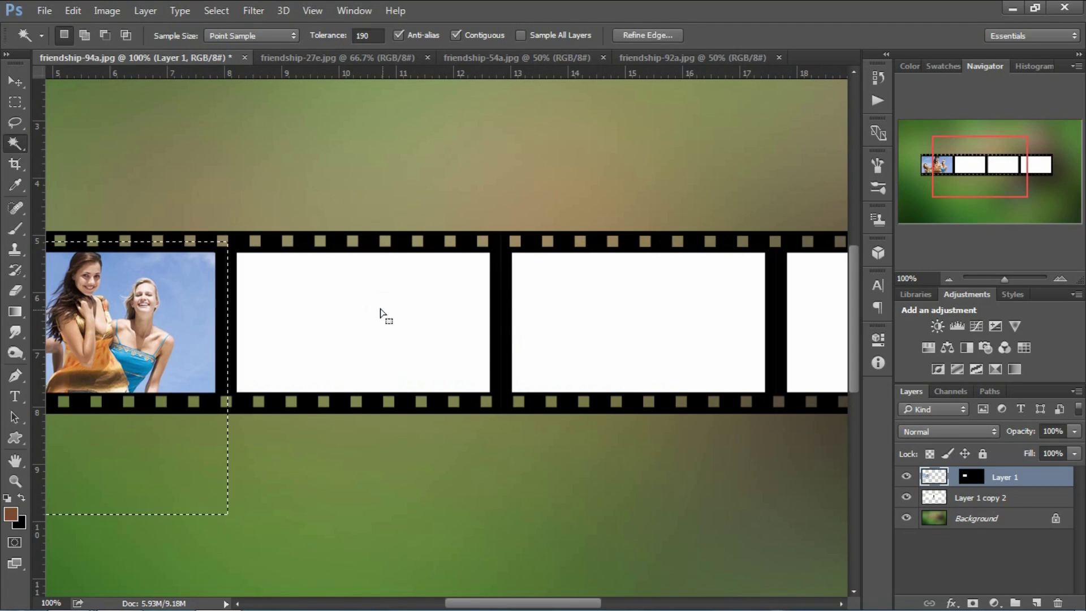
{"action": "left_click", "coordinate": [970, 495]}
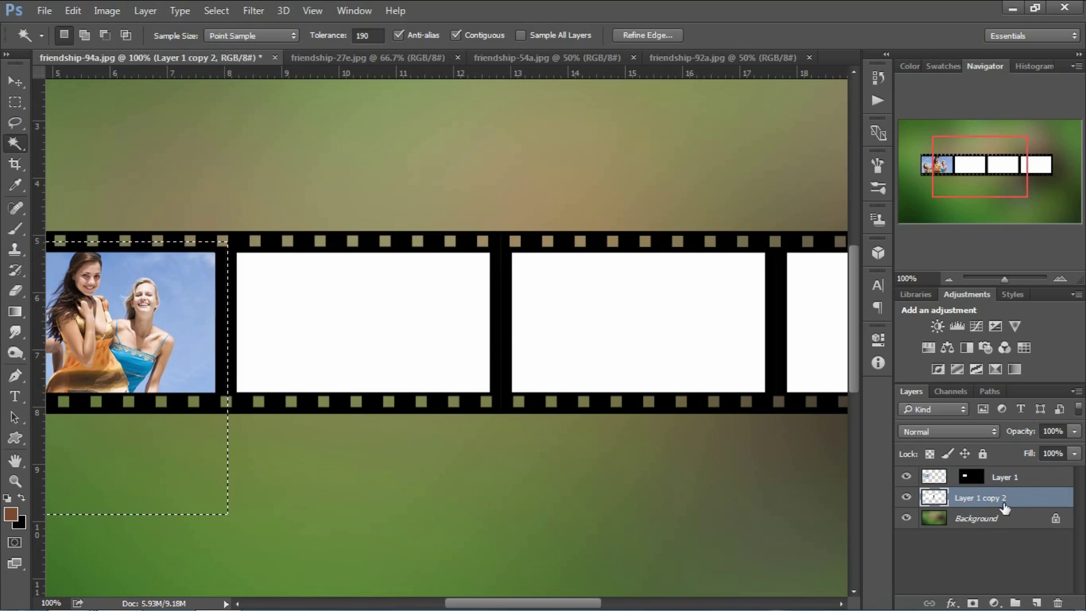
{"action": "left_click", "coordinate": [388, 290]}
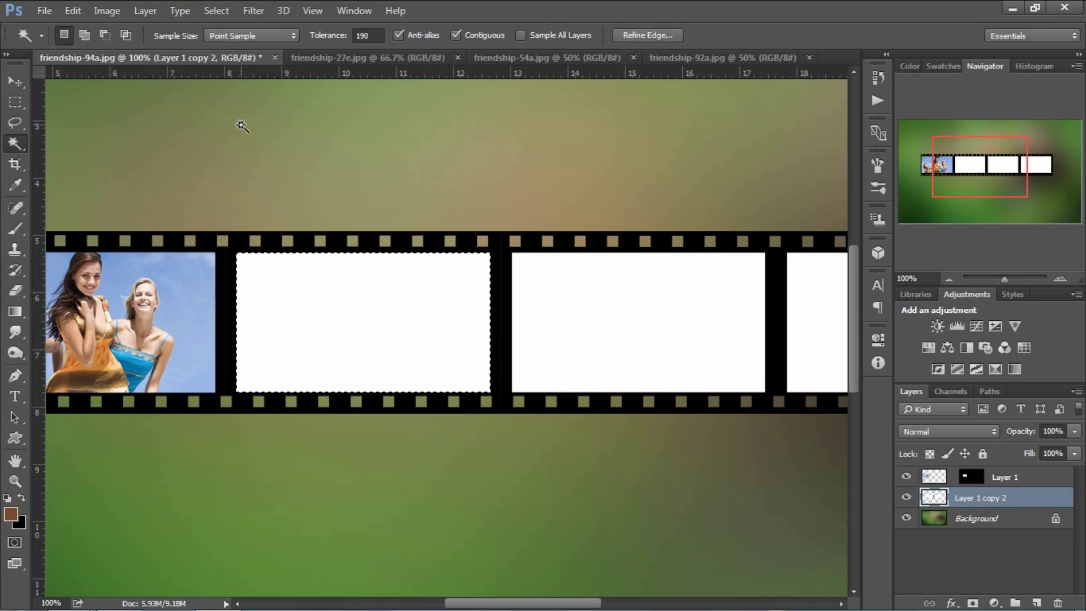
{"action": "left_click", "coordinate": [67, 11]}
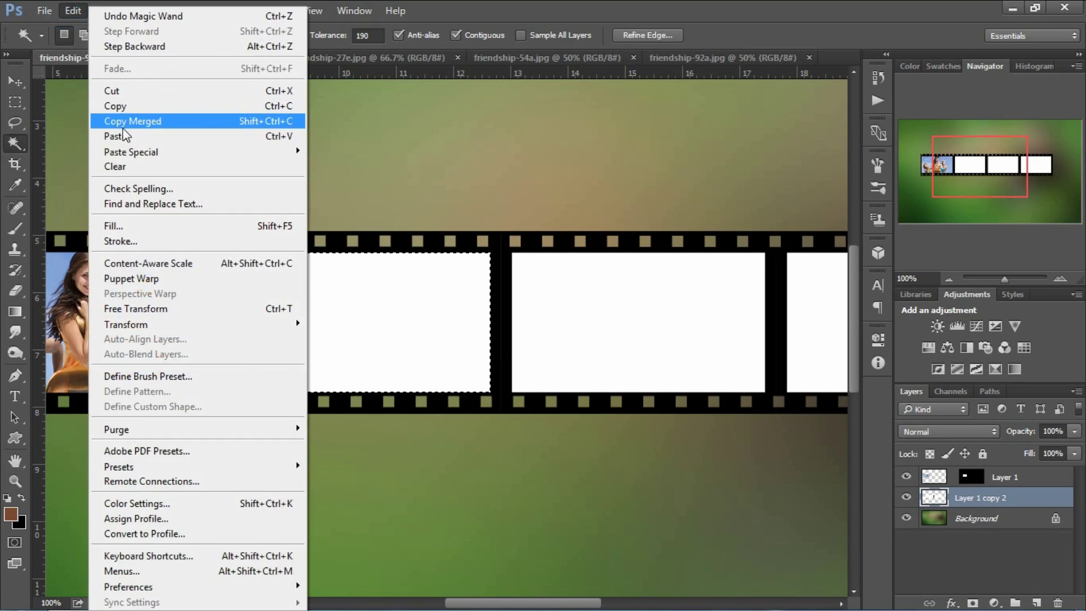
{"action": "left_click", "coordinate": [126, 153]}
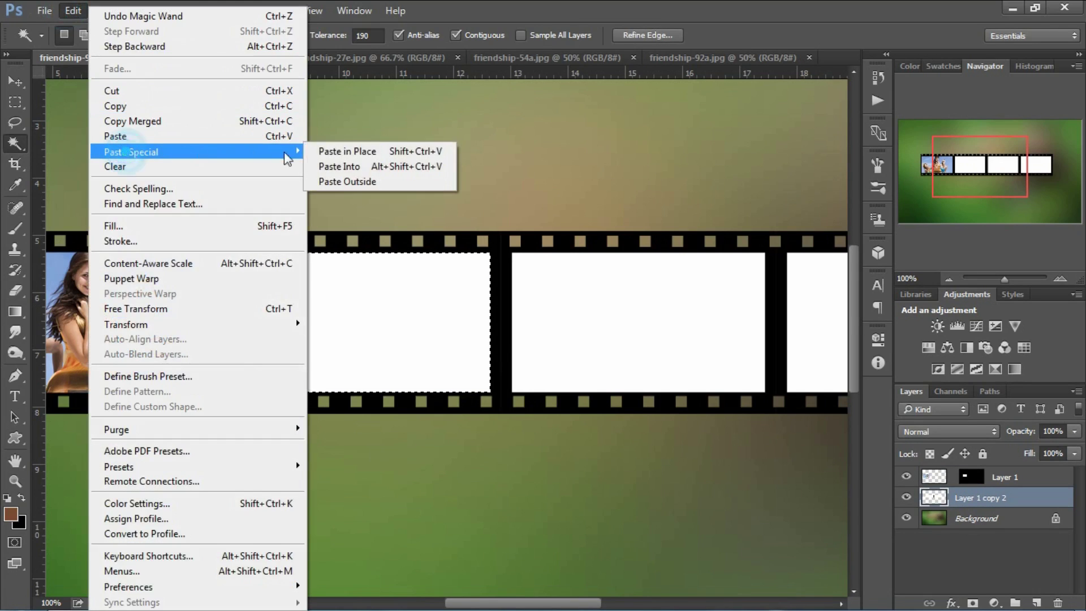
{"action": "left_click", "coordinate": [346, 166]}
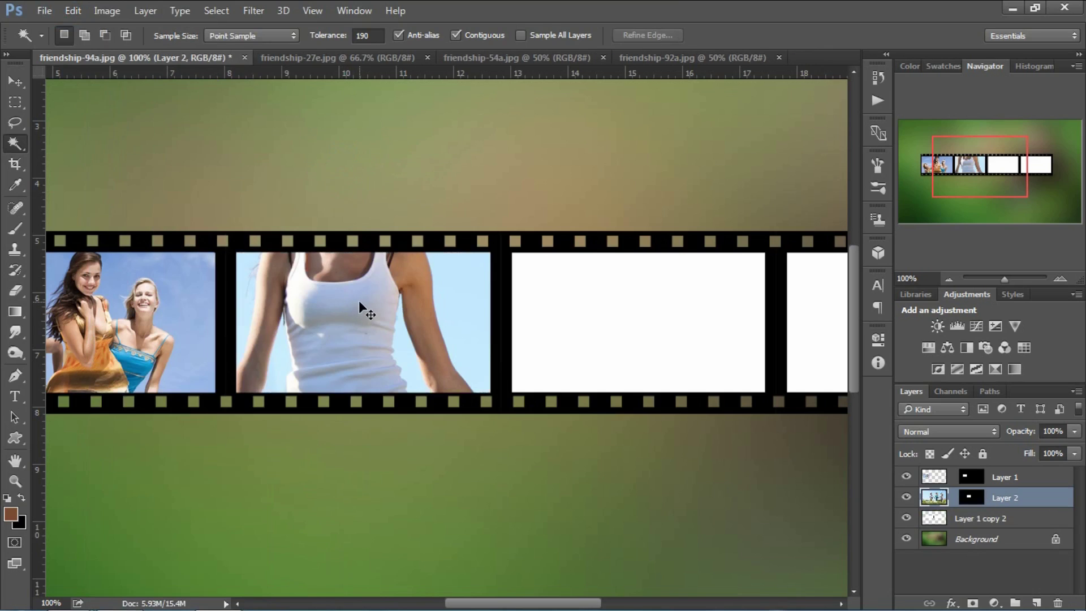
Scale the friendship-54a photo to about 25% and position the three walking women inside the second frame.
{"action": "key", "text": "ctrl+t"}
{"action": "scroll", "coordinate": [459, 283], "scroll_direction": "down", "scroll_amount": 1}
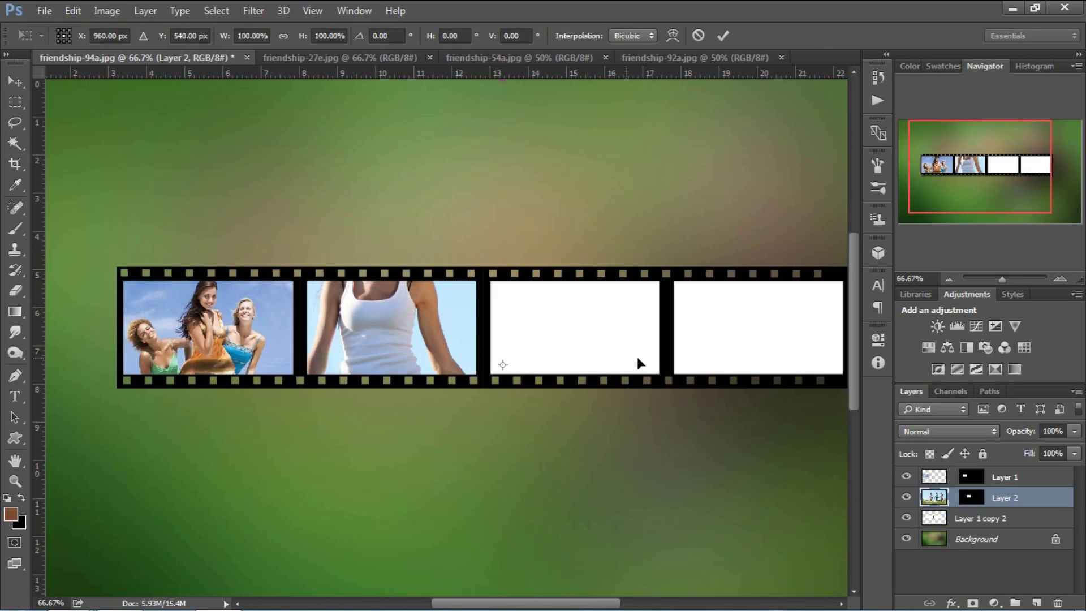
{"action": "left_click_drag", "start_coordinate": [288, 450], "coordinate": [447, 349]}
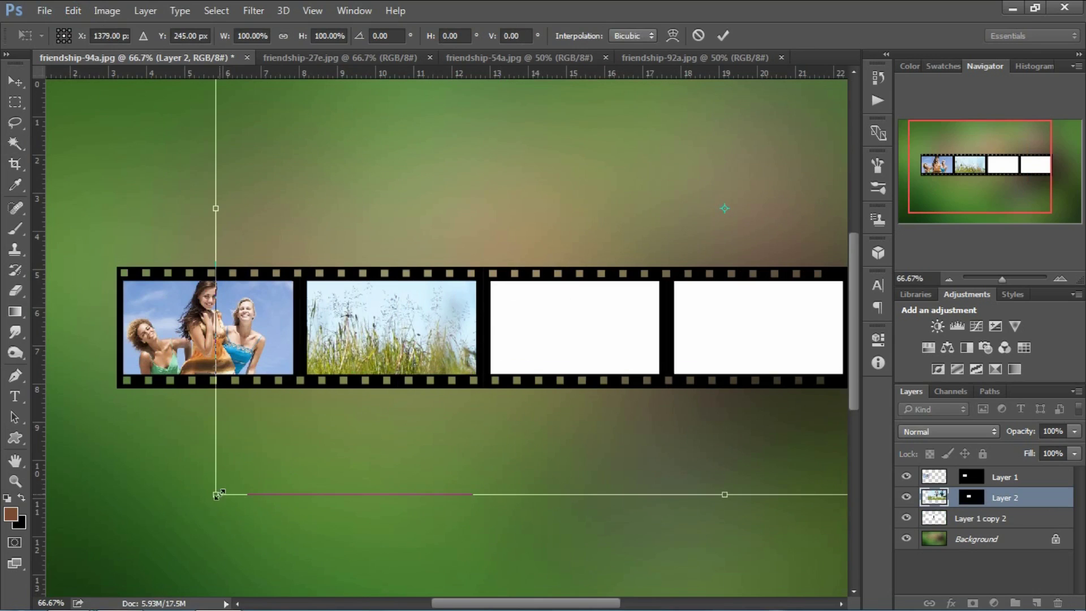
{"action": "left_click_drag", "start_coordinate": [229, 487], "coordinate": [589, 261]}
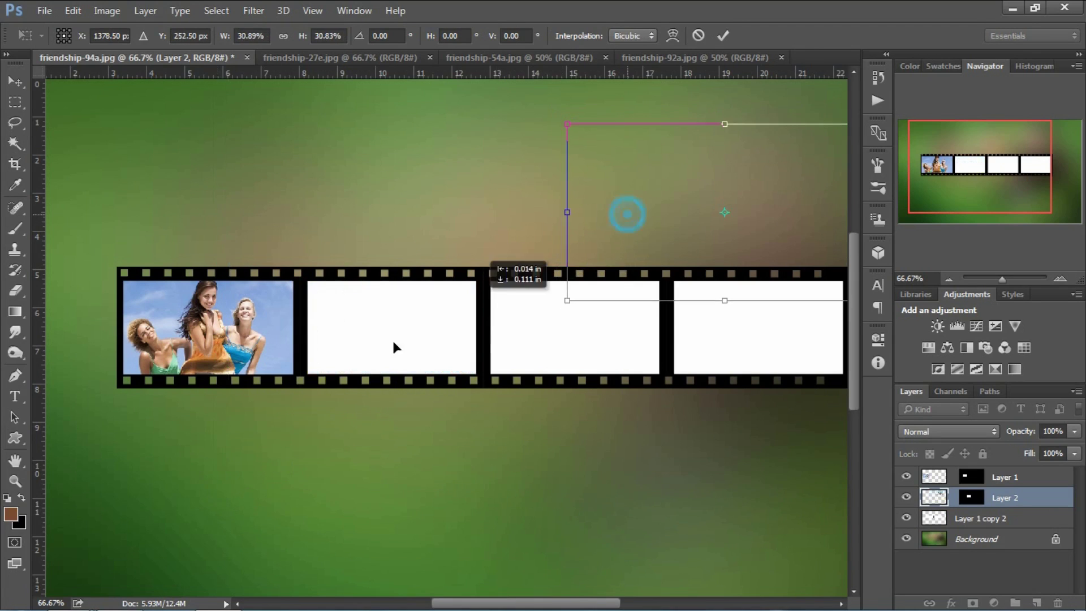
{"action": "left_click_drag", "start_coordinate": [626, 214], "coordinate": [265, 358]}
{"action": "left_click_drag", "start_coordinate": [515, 271], "coordinate": [494, 262]}
{"action": "left_click_drag", "start_coordinate": [423, 335], "coordinate": [429, 324]}
{"action": "left_click_drag", "start_coordinate": [428, 327], "coordinate": [443, 326]}
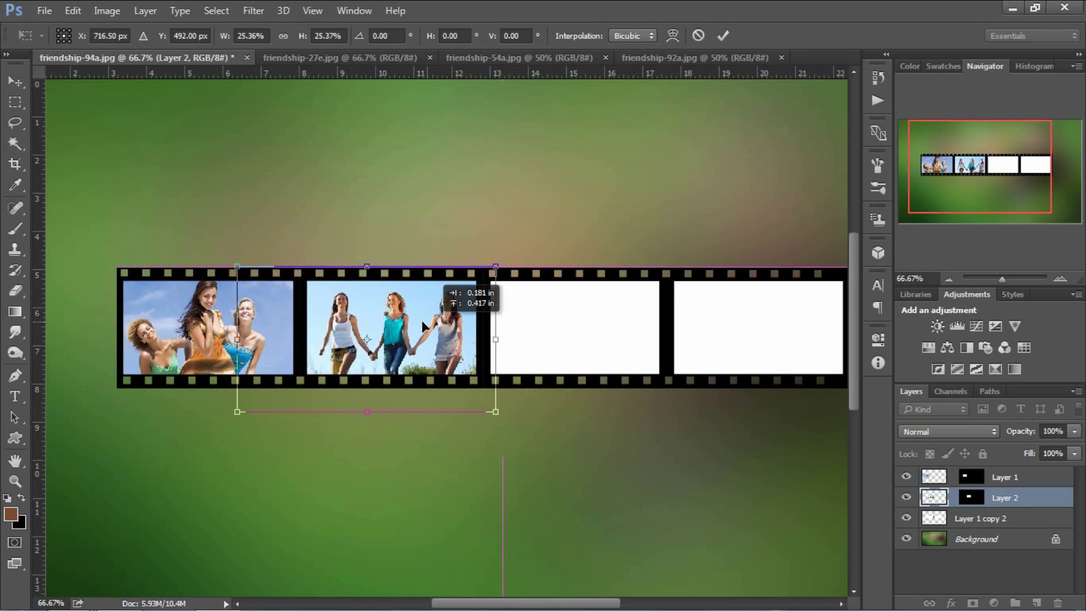
{"action": "key", "text": "Return"}
{"action": "key", "text": "w"}
Copy the entire friendship-92a photo and paste it into the third frame's white area, selected on Layer 1 copy 2.
{"action": "key", "text": "ctrl+shift+Tab"}
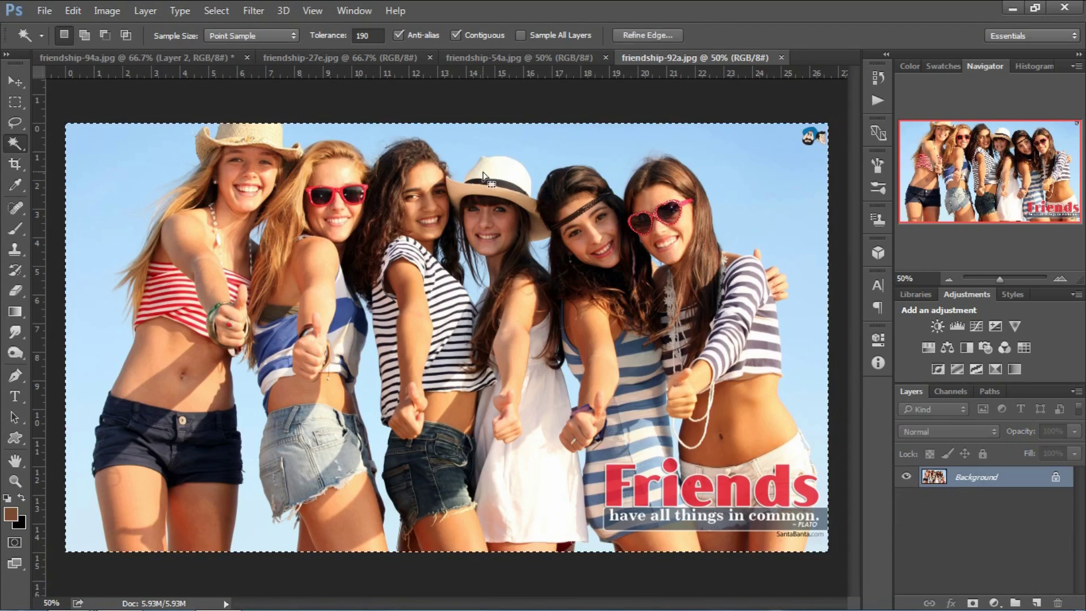
{"action": "left_click", "coordinate": [134, 57]}
{"action": "key", "text": "alt+bracketleft"}
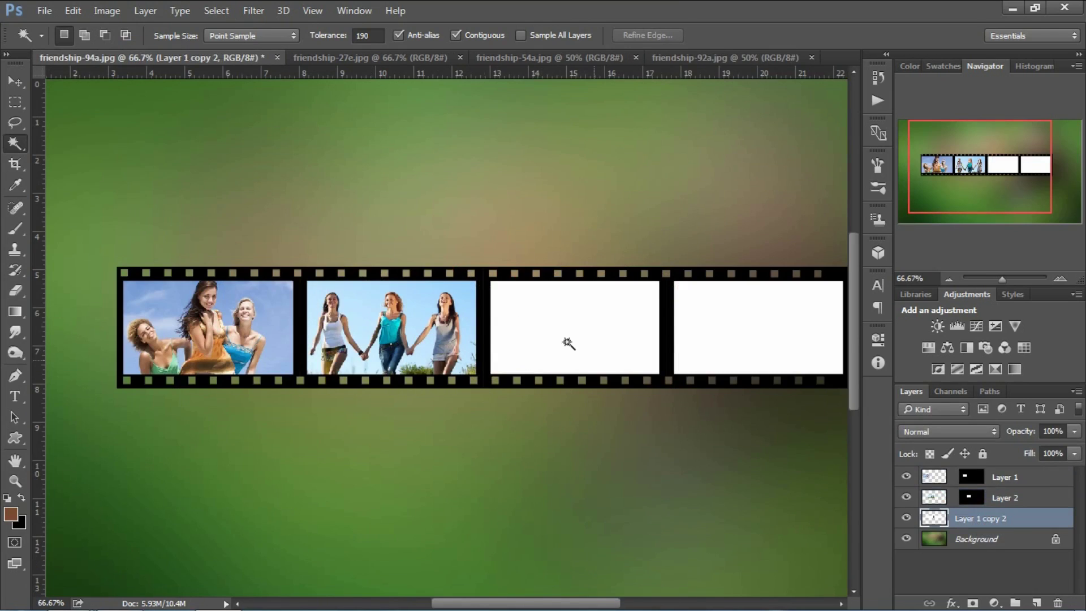
{"action": "left_click", "coordinate": [537, 311]}
{"action": "left_click", "coordinate": [72, 10]}
{"action": "mouse_move", "coordinate": [147, 170]}
{"action": "left_click", "coordinate": [384, 169]}
Scale down the friendship-92a photo and position the group of six women inside the third frame.
{"action": "key", "text": "ctrl+t"}
{"action": "left_click_drag", "start_coordinate": [711, 293], "coordinate": [368, 243]}
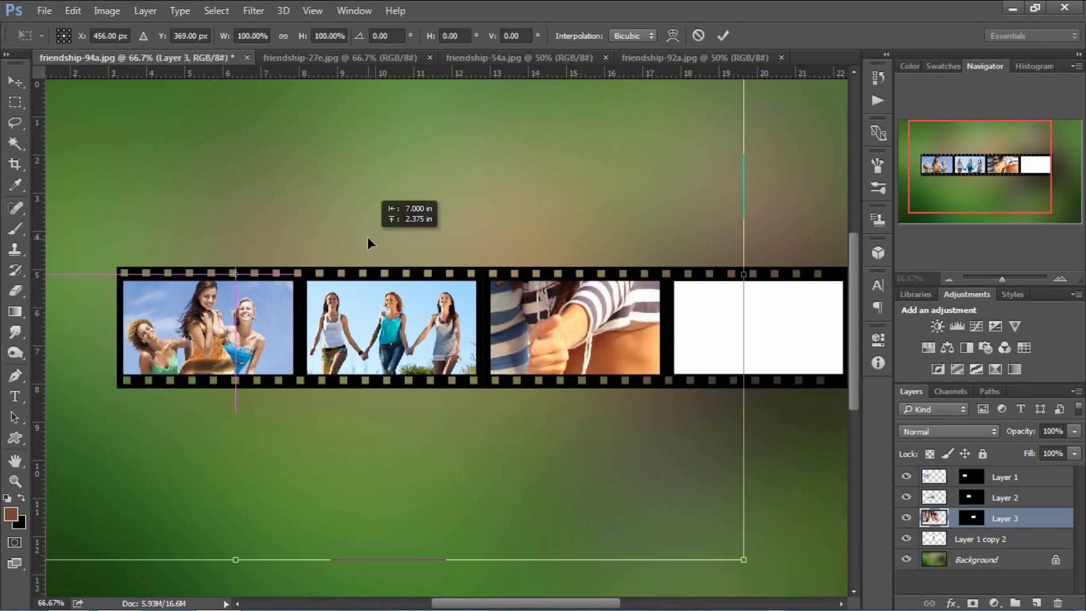
{"action": "left_click_drag", "start_coordinate": [743, 559], "coordinate": [691, 281]}
{"action": "key", "text": "Return"}
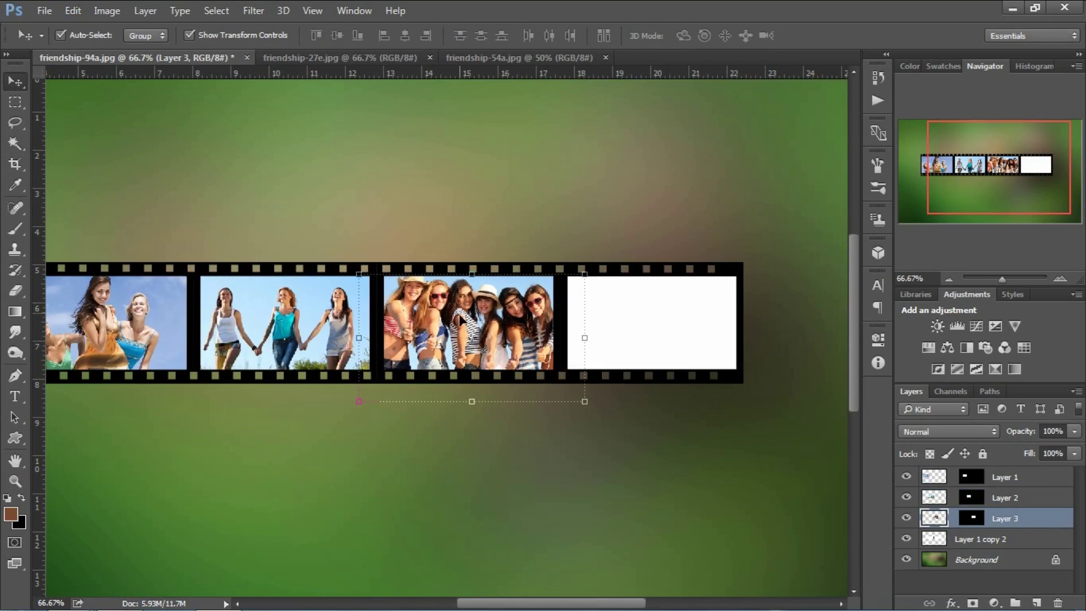
Select and copy the entire friendship-57a photo, and return to the friendship-94a document.
{"action": "left_click", "coordinate": [637, 310]}
{"action": "left_click", "coordinate": [679, 238]}
{"action": "left_click", "coordinate": [670, 59]}
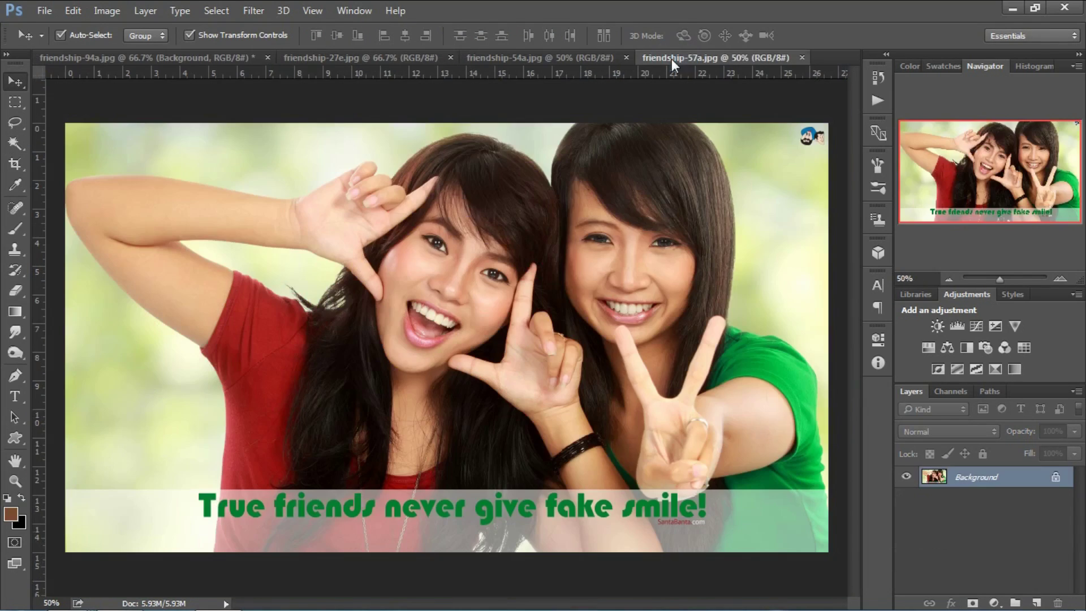
{"action": "key", "text": "ctrl+a"}
{"action": "key", "text": "ctrl+Tab"}
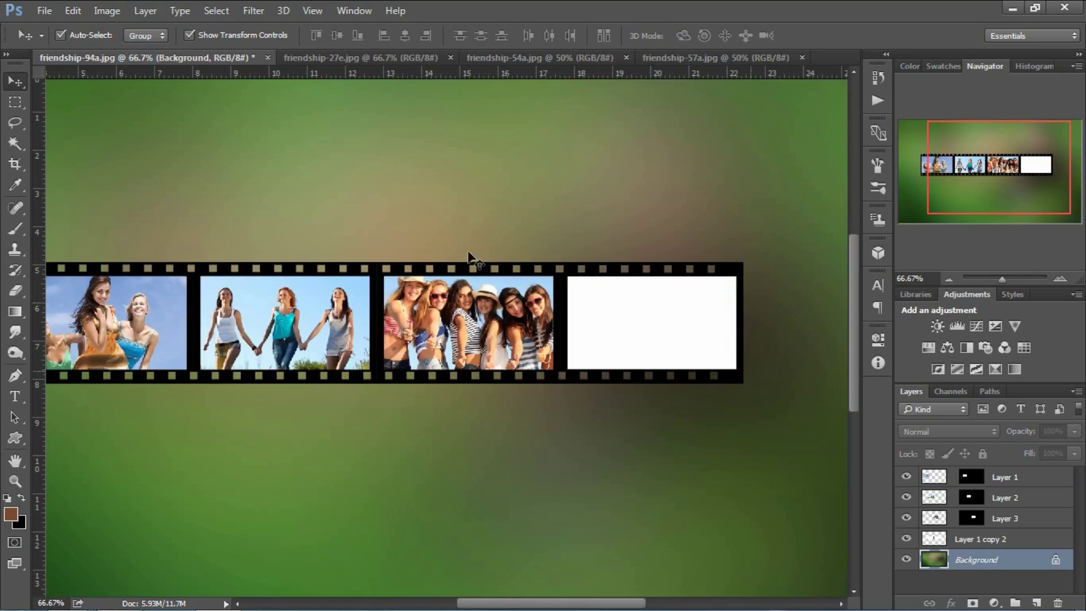
Select the fourth frame's white area on Layer 1 copy 2 with the Magic Wand and paste the copied photo into it.
{"action": "key", "text": "w"}
{"action": "left_click", "coordinate": [639, 292]}
{"action": "key", "text": "alt+bracketright"}
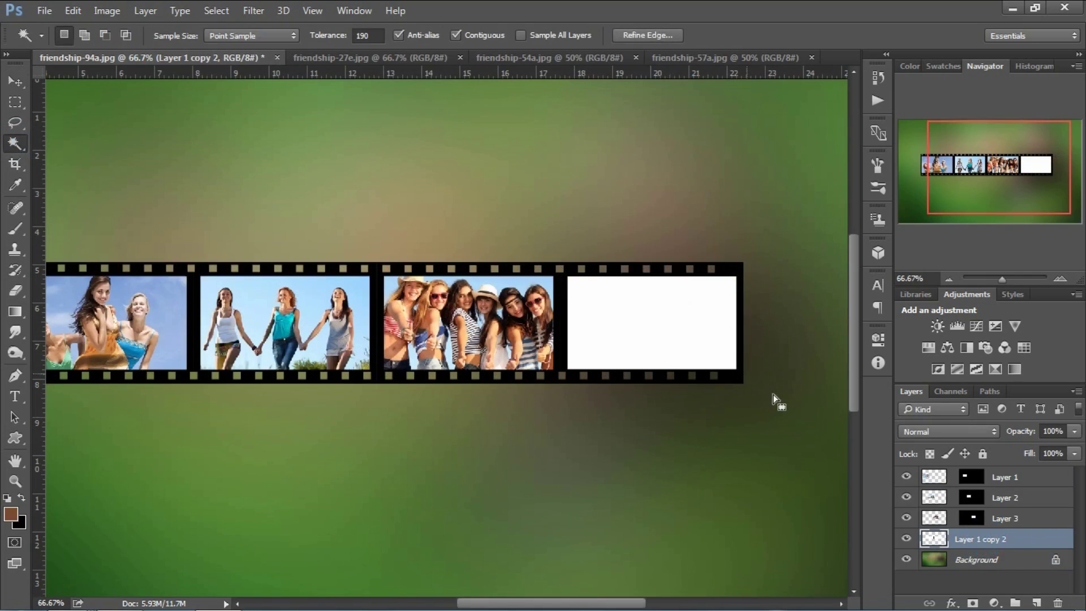
{"action": "left_click", "coordinate": [672, 324]}
{"action": "key", "text": "ctrl+shift+alt+v"}
Scale the friendship-57a photo to about 22% and position the two women inside the fourth frame.
{"action": "key", "text": "ctrl+t"}
{"action": "key", "text": "ctrl+minus"}
{"action": "key", "text": "ctrl+minus"}
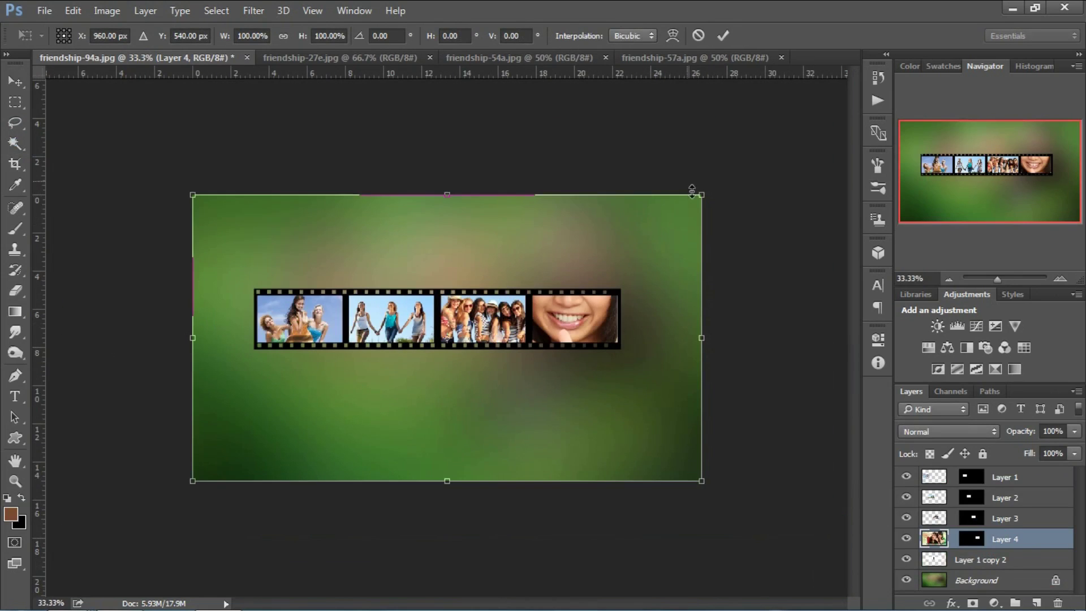
{"action": "left_click_drag", "start_coordinate": [692, 191], "coordinate": [529, 291]}
{"action": "key", "text": "ctrl+plus"}
{"action": "left_click_drag", "start_coordinate": [493, 369], "coordinate": [738, 357]}
{"action": "left_click_drag", "start_coordinate": [526, 224], "coordinate": [583, 246]}
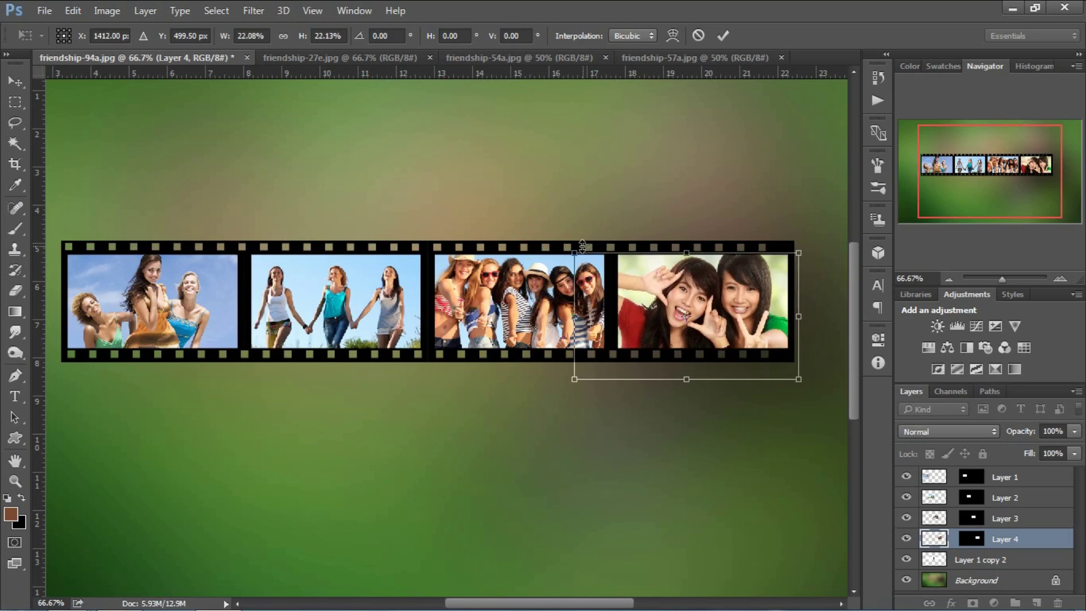
{"action": "key", "text": "Return"}
{"action": "key", "text": "w"}
Merge Layer 1, Layer 2, Layer 3, Layer 4 and Layer 1 copy 2 into a single layer above the Background.
{"action": "scroll", "coordinate": [1055, 522], "scroll_direction": "up", "scroll_amount": 2}
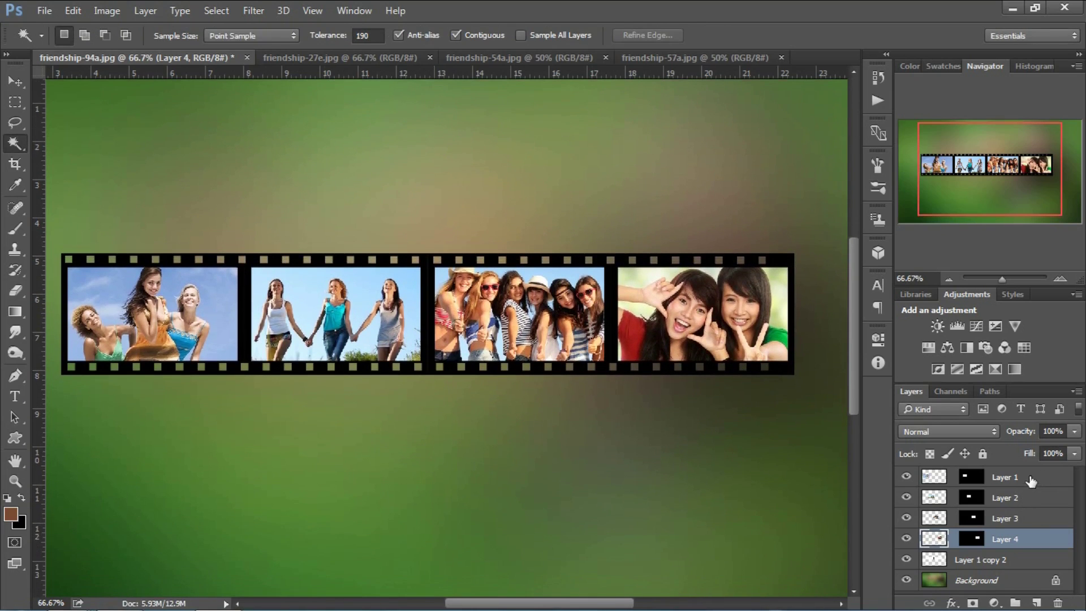
{"action": "left_click", "coordinate": [1026, 479]}
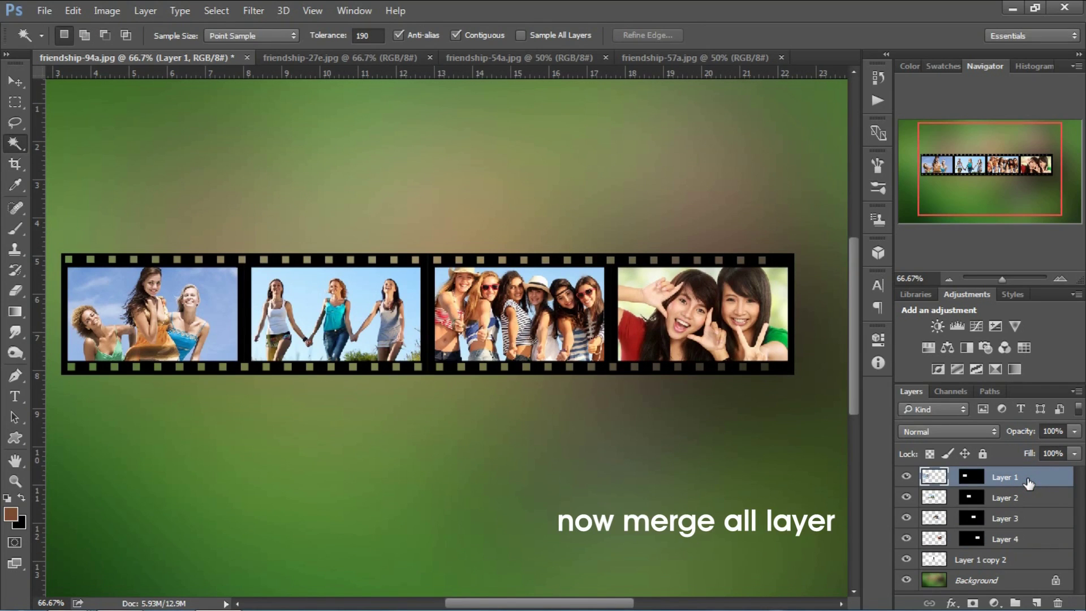
{"action": "left_click", "coordinate": [1024, 560], "text": "shift"}
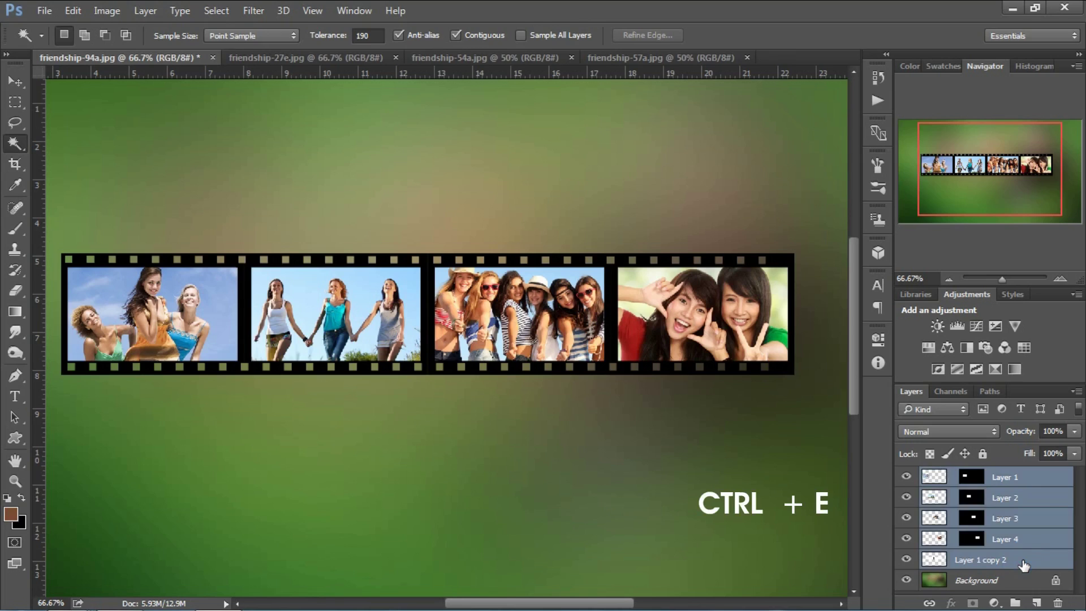
{"action": "key", "text": "ctrl+e"}
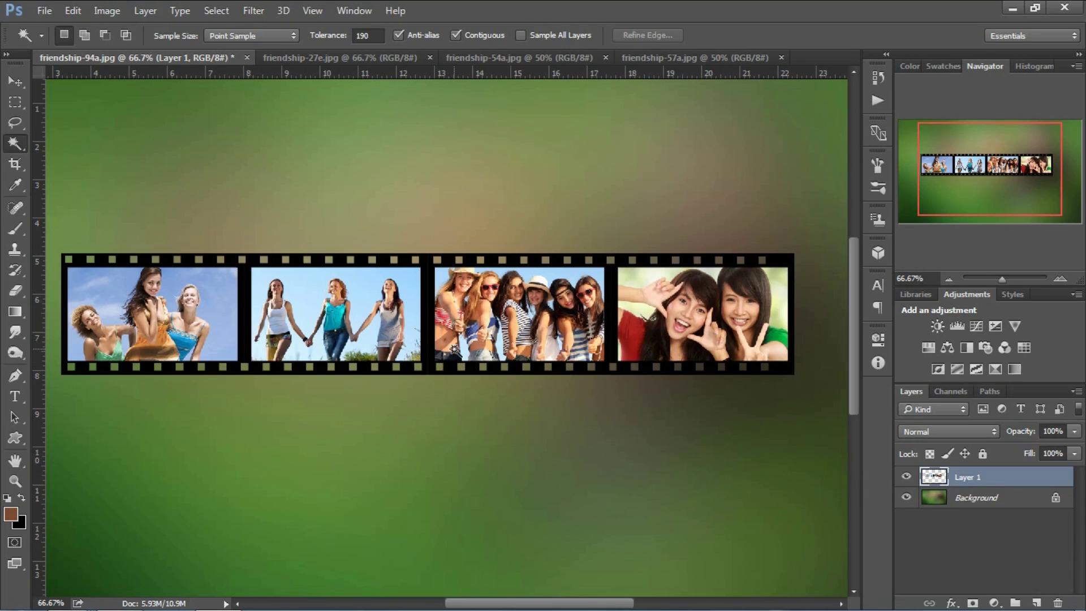
Move the merged film strip slightly toward the lower right and warp it with the Flag style at 50% bend.
{"action": "left_click", "coordinate": [14, 82]}
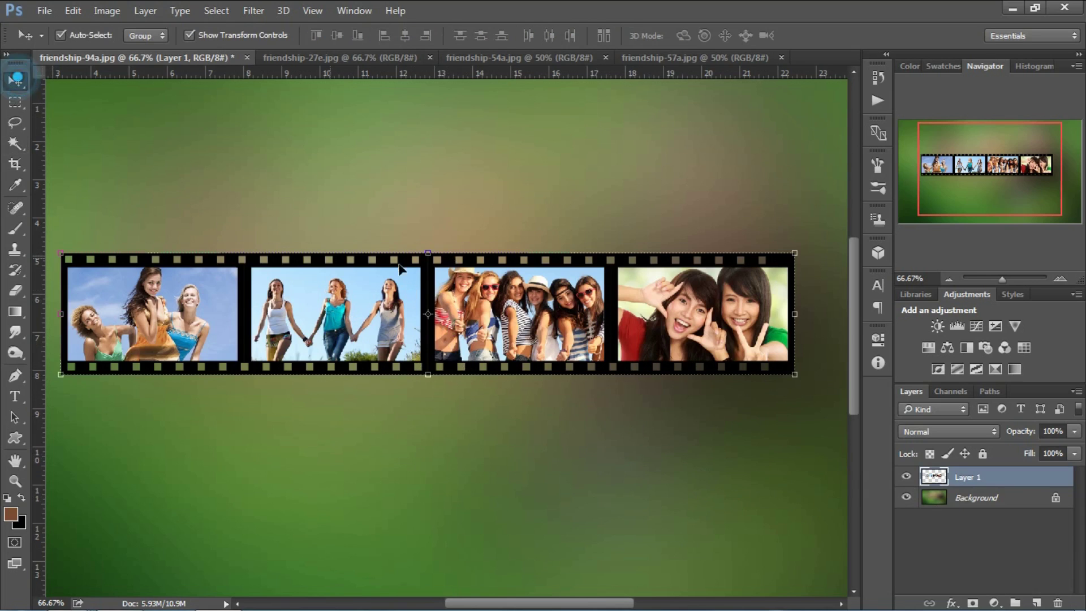
{"action": "left_click_drag", "start_coordinate": [446, 362], "coordinate": [512, 334]}
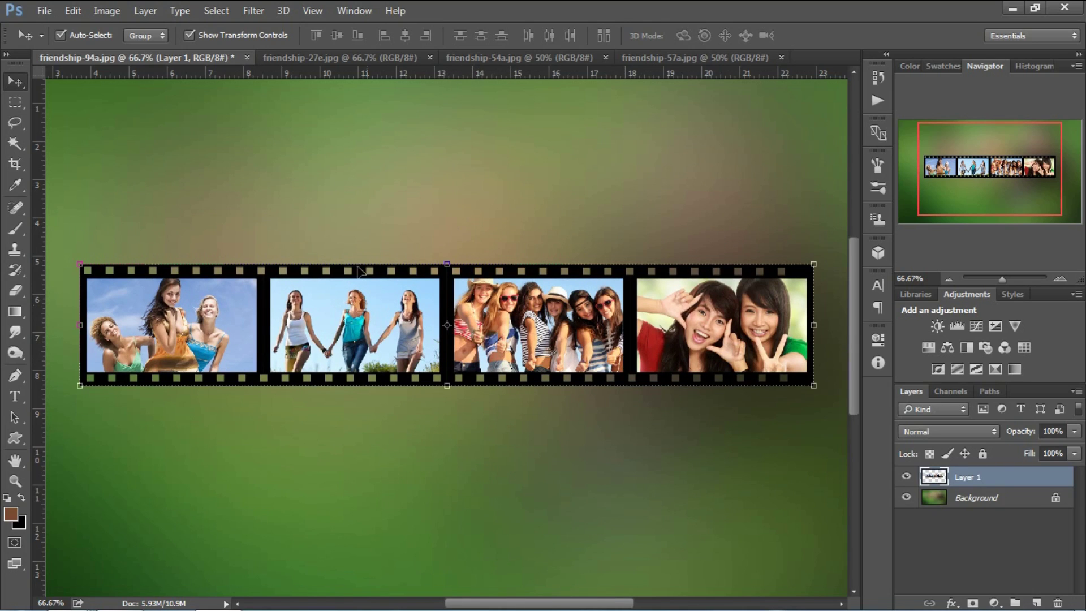
{"action": "left_click", "coordinate": [73, 11]}
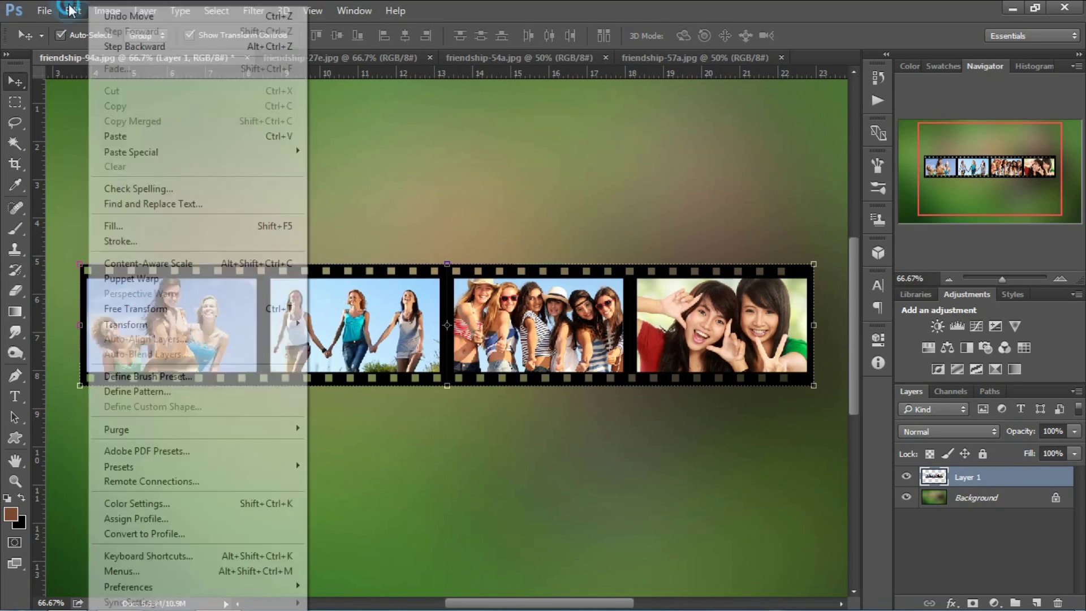
{"action": "mouse_move", "coordinate": [143, 324]}
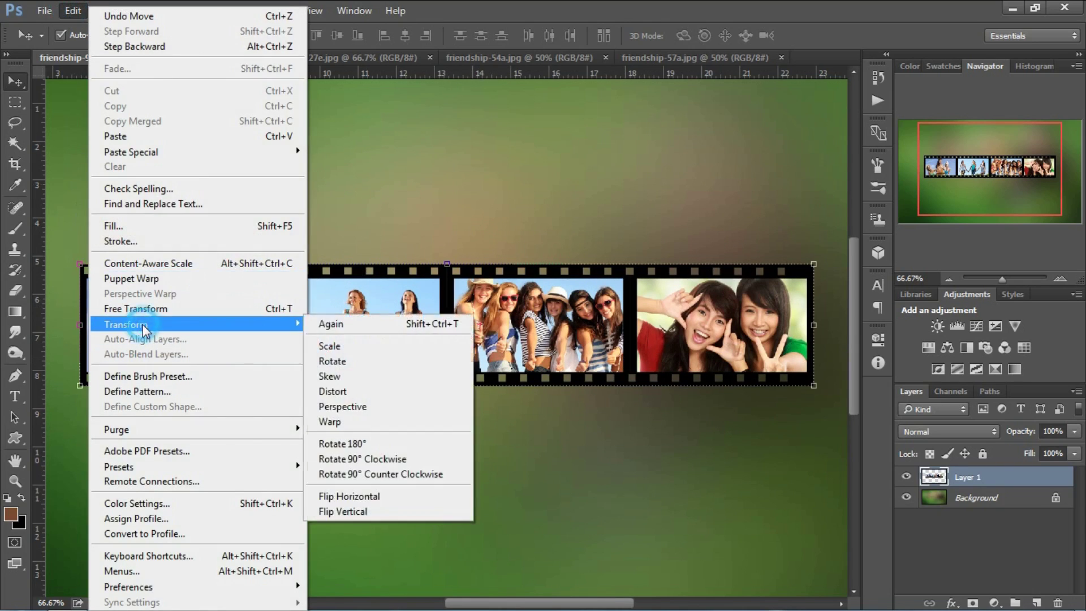
{"action": "left_click", "coordinate": [346, 420]}
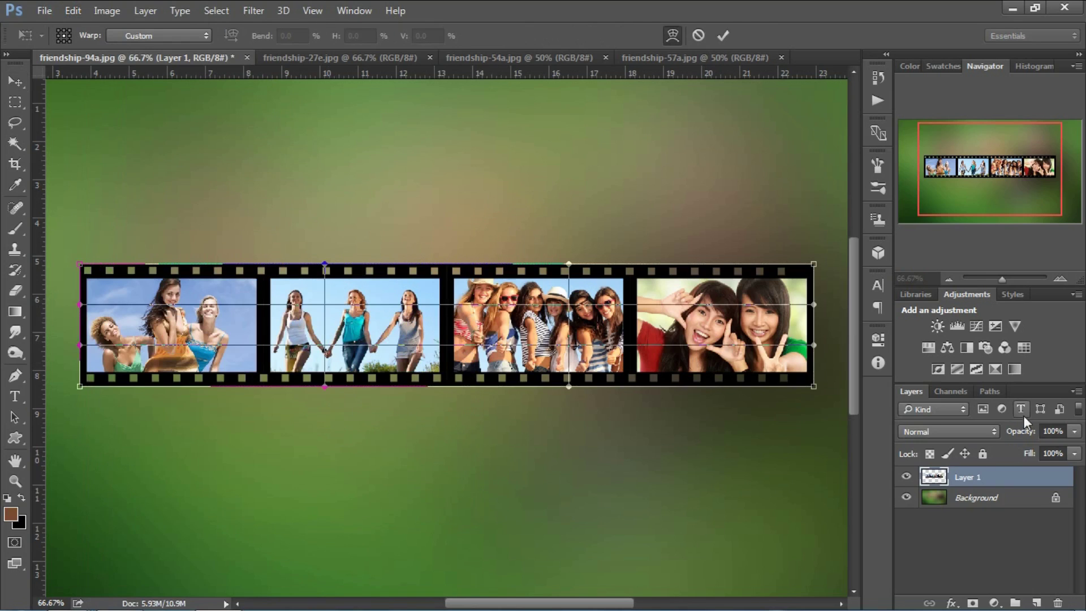
{"action": "left_click", "coordinate": [163, 34]}
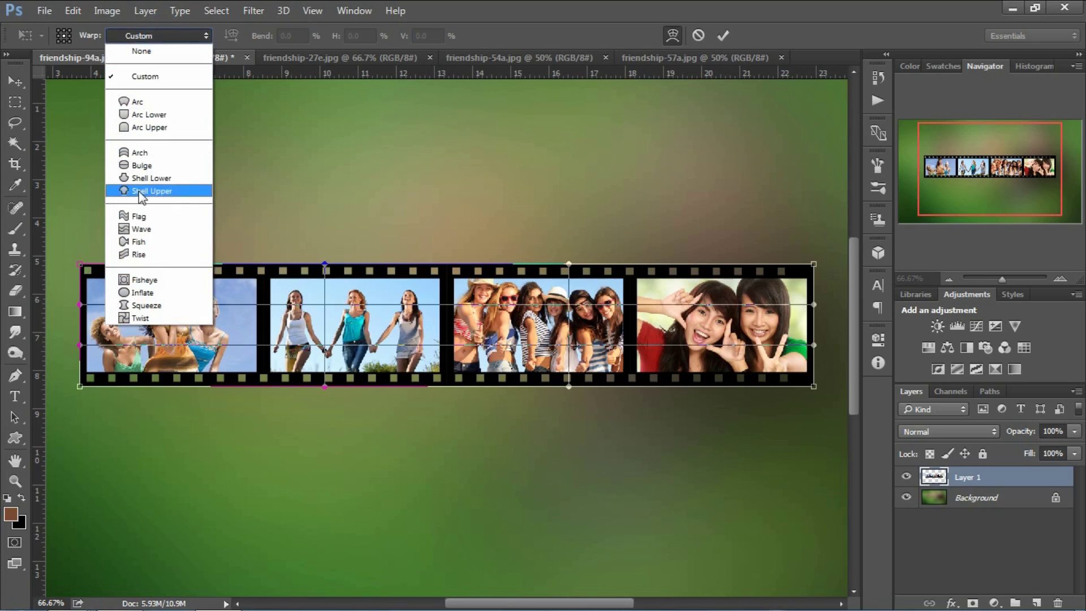
{"action": "left_click", "coordinate": [138, 216]}
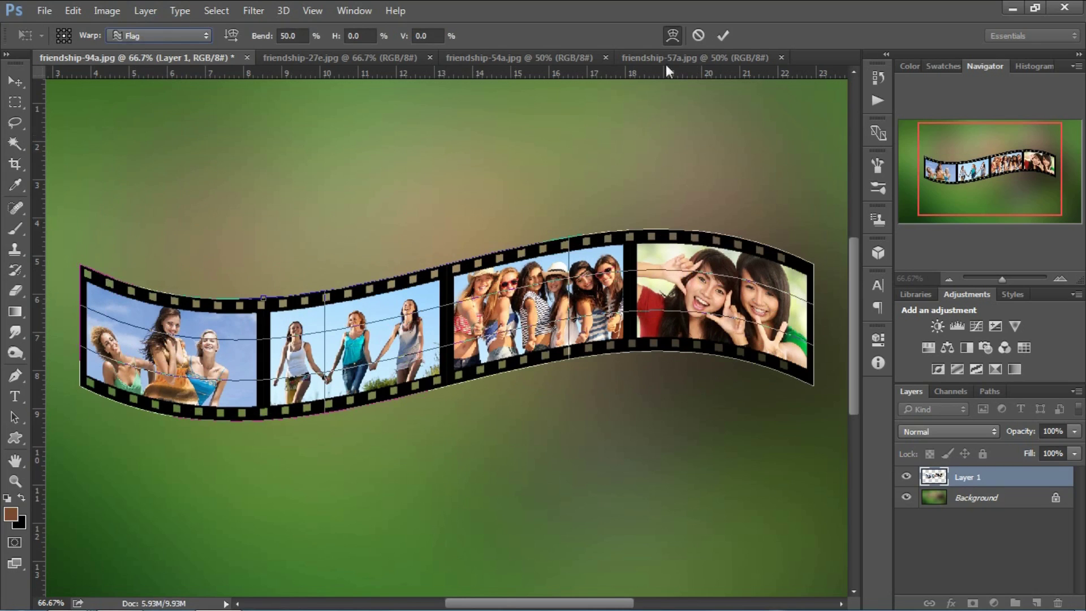
{"action": "left_click", "coordinate": [723, 36]}
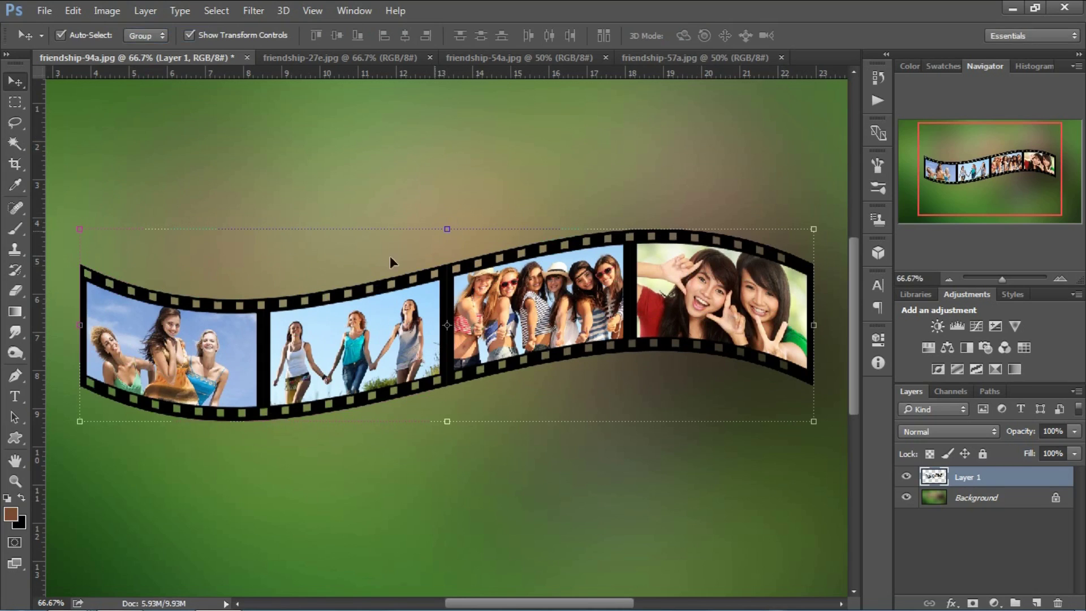
{"action": "left_click", "coordinate": [398, 160]}
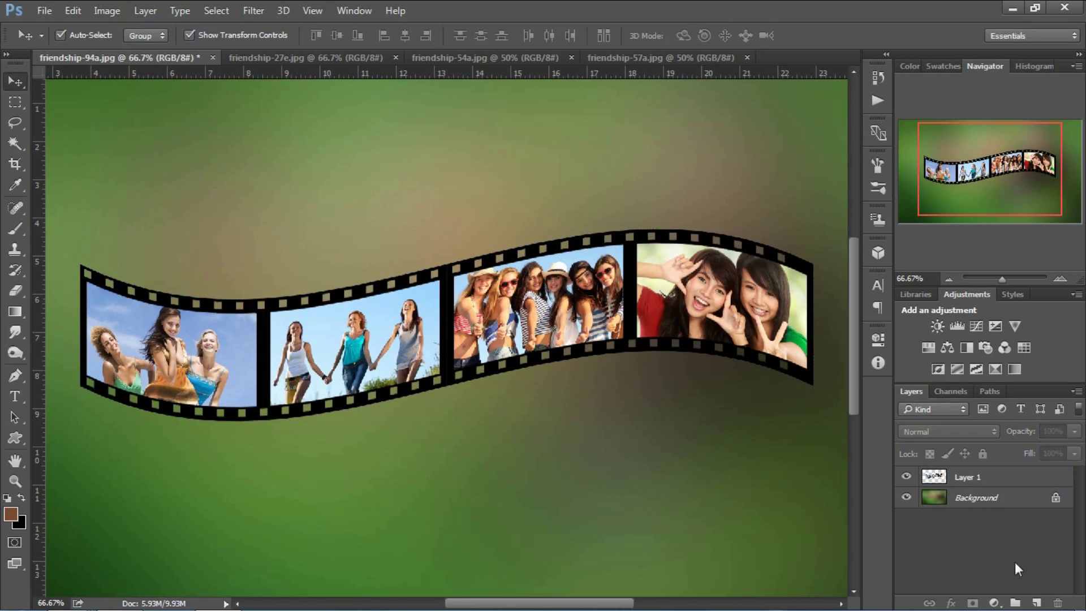
{"action": "left_click", "coordinate": [73, 11]}
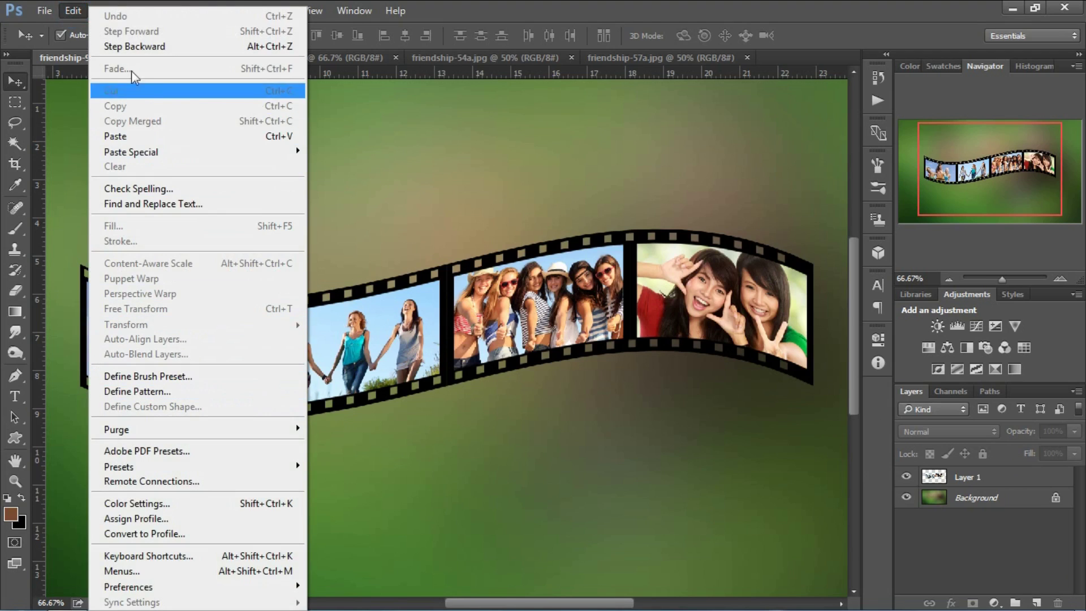
{"action": "mouse_move", "coordinate": [95, 8]}
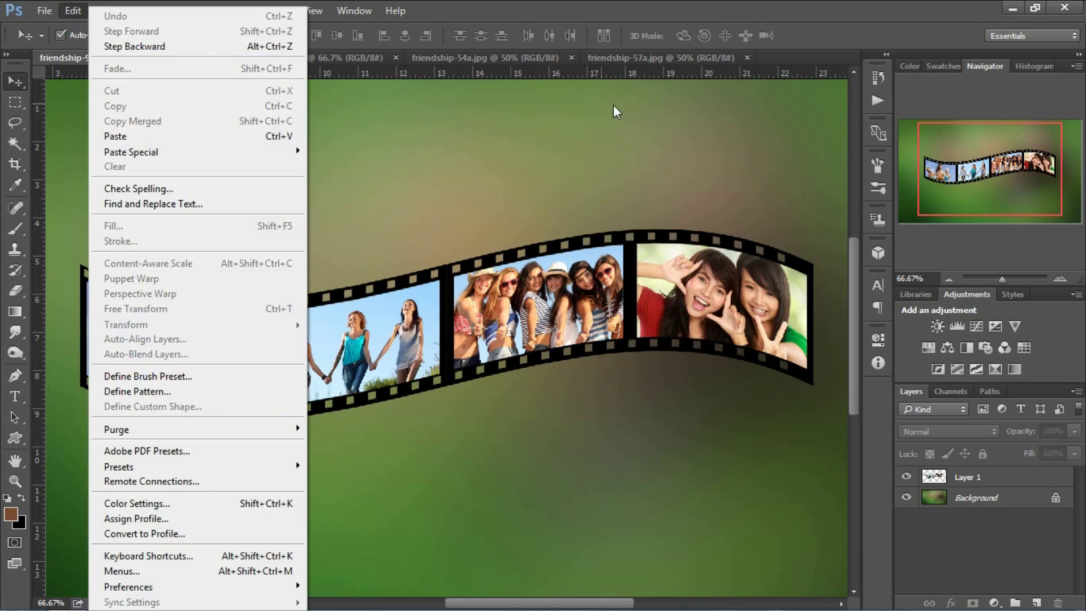
{"action": "left_click", "coordinate": [614, 104]}
Apply a Perspective transform to Layer 1, narrowing the strip's right end and enlarging its left end to about 252% height.
{"action": "left_click", "coordinate": [973, 478]}
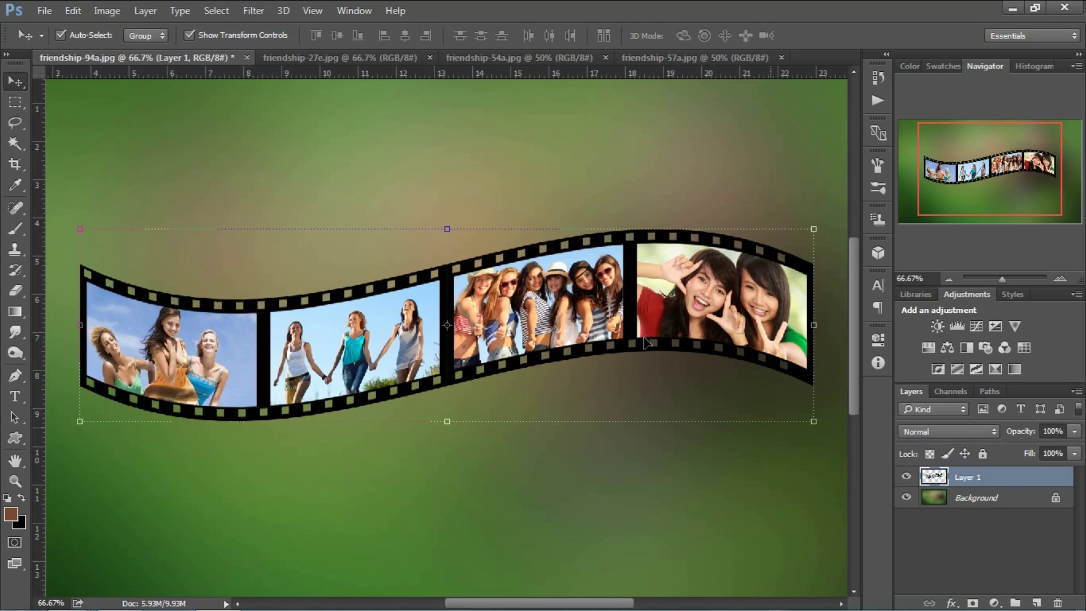
{"action": "left_click", "coordinate": [72, 10]}
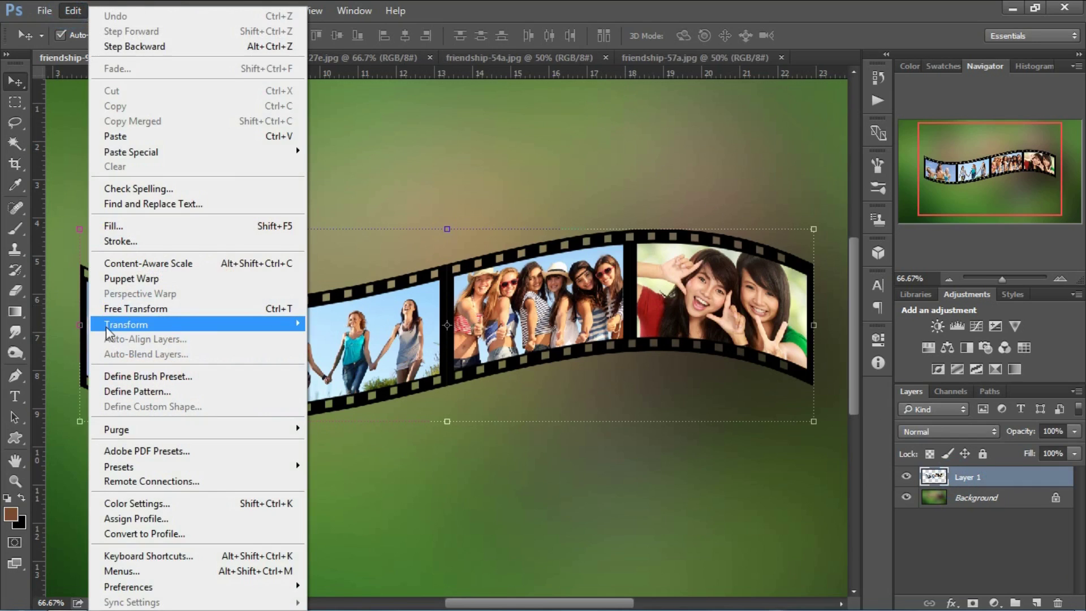
{"action": "mouse_move", "coordinate": [115, 328]}
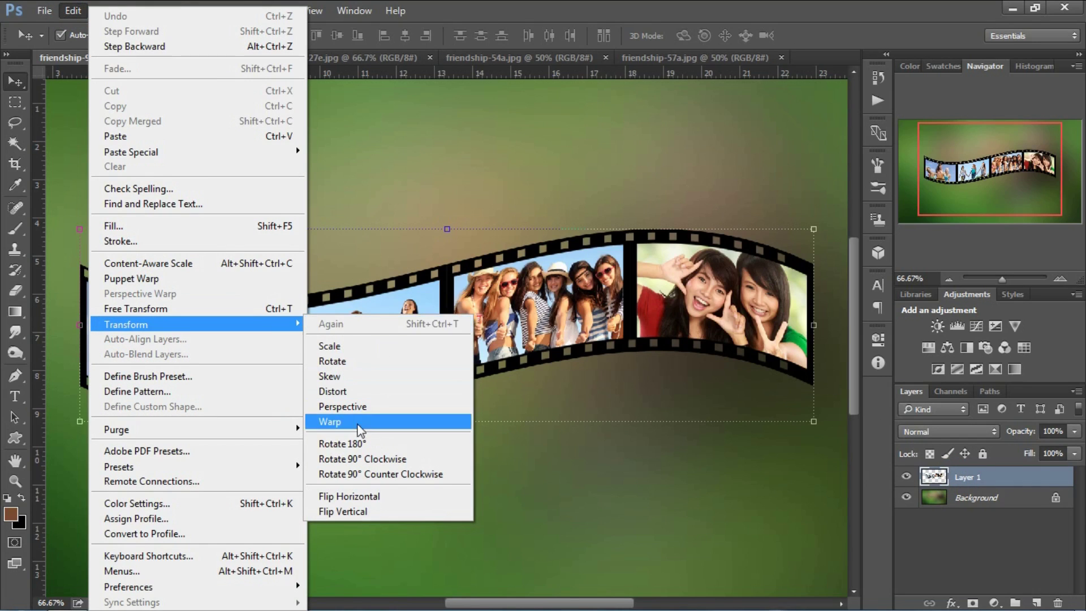
{"action": "left_click", "coordinate": [350, 406]}
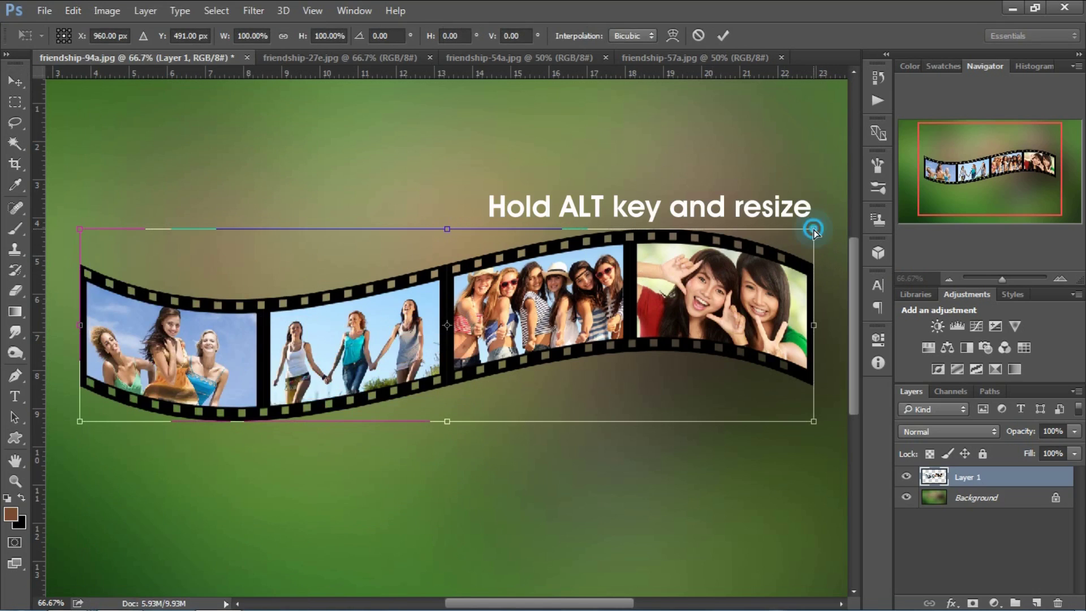
{"action": "left_click_drag", "start_coordinate": [814, 230], "coordinate": [801, 294]}
{"action": "left_click_drag", "start_coordinate": [80, 232], "coordinate": [92, 83]}
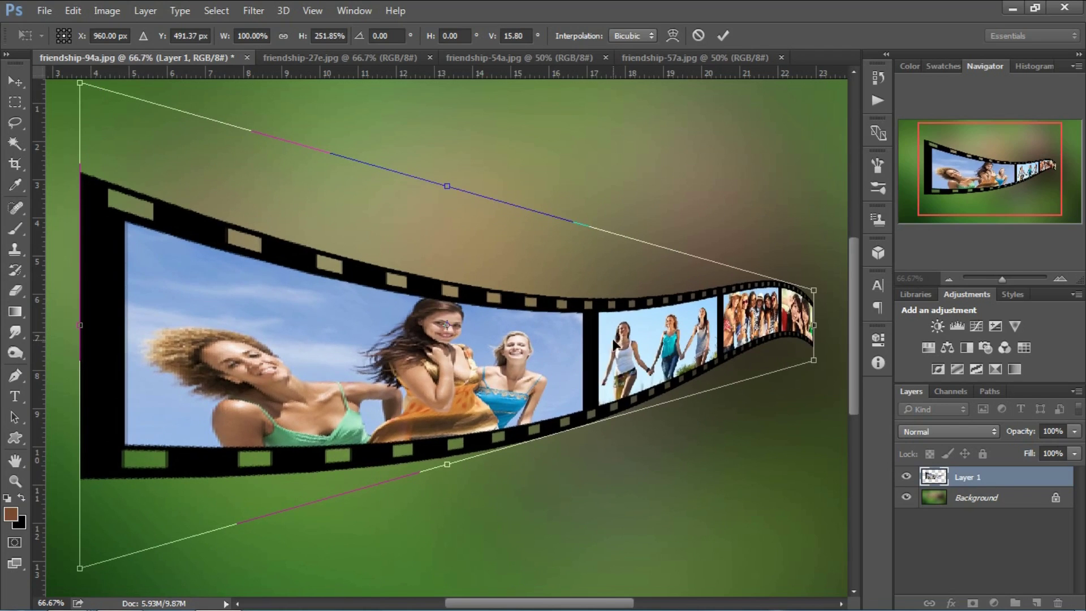
Shift the strip slightly up and left, widen its narrow end a little, pull its lower-left corner down, and apply the transform.
{"action": "left_click_drag", "start_coordinate": [613, 344], "coordinate": [592, 333]}
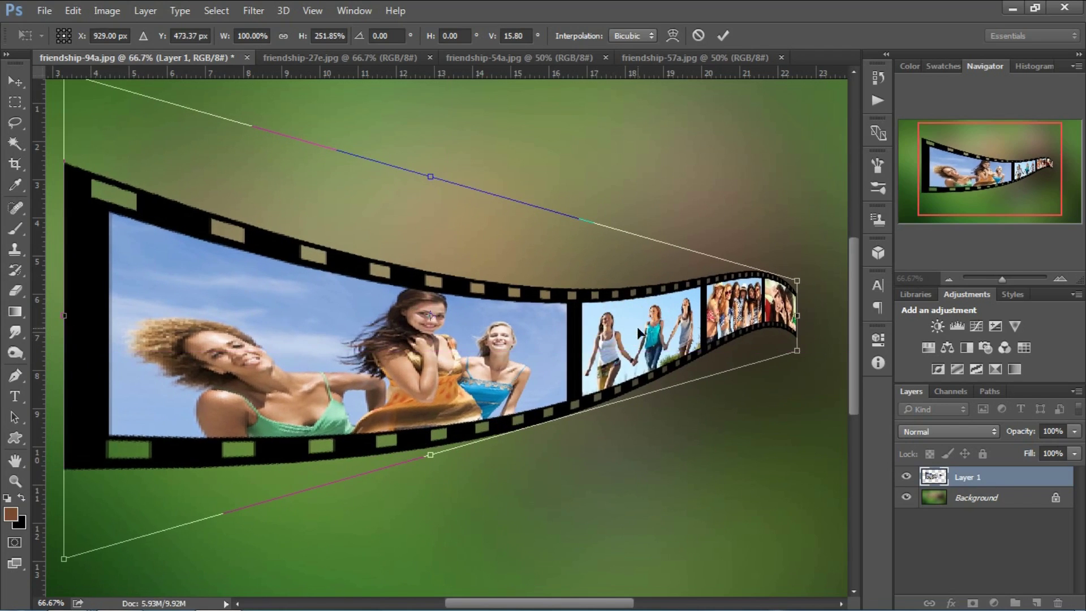
{"action": "mouse_move", "coordinate": [797, 354]}
{"action": "left_mouse_down"}
{"action": "mouse_move", "coordinate": [794, 383]}
{"action": "mouse_move", "coordinate": [795, 368]}
{"action": "left_mouse_up"}
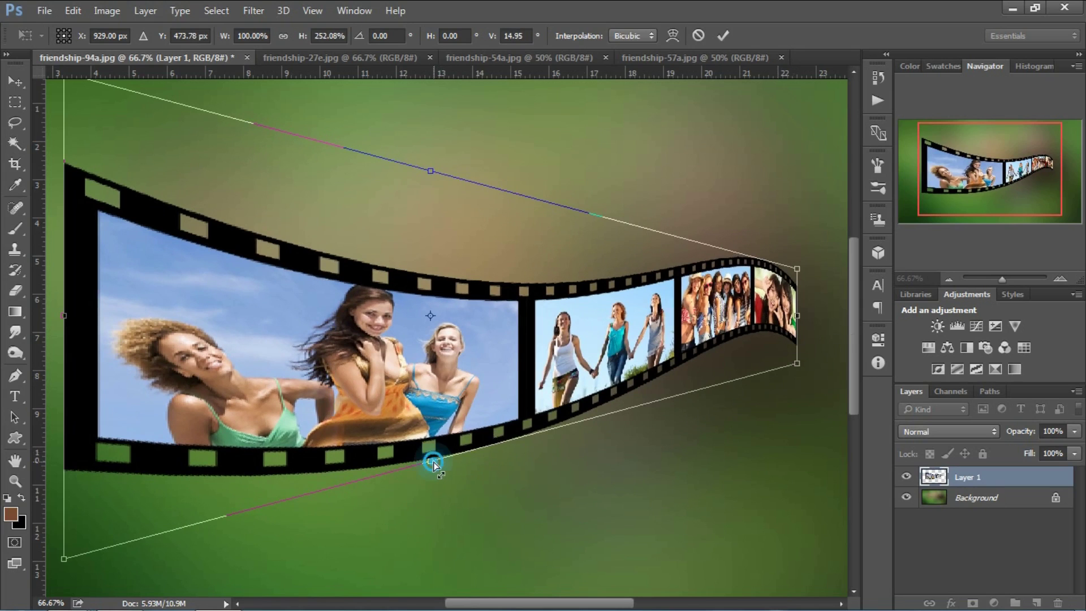
{"action": "left_click_drag", "start_coordinate": [63, 561], "coordinate": [63, 609]}
{"action": "key", "text": "ctrl+minus"}
{"action": "key", "text": "ctrl+minus"}
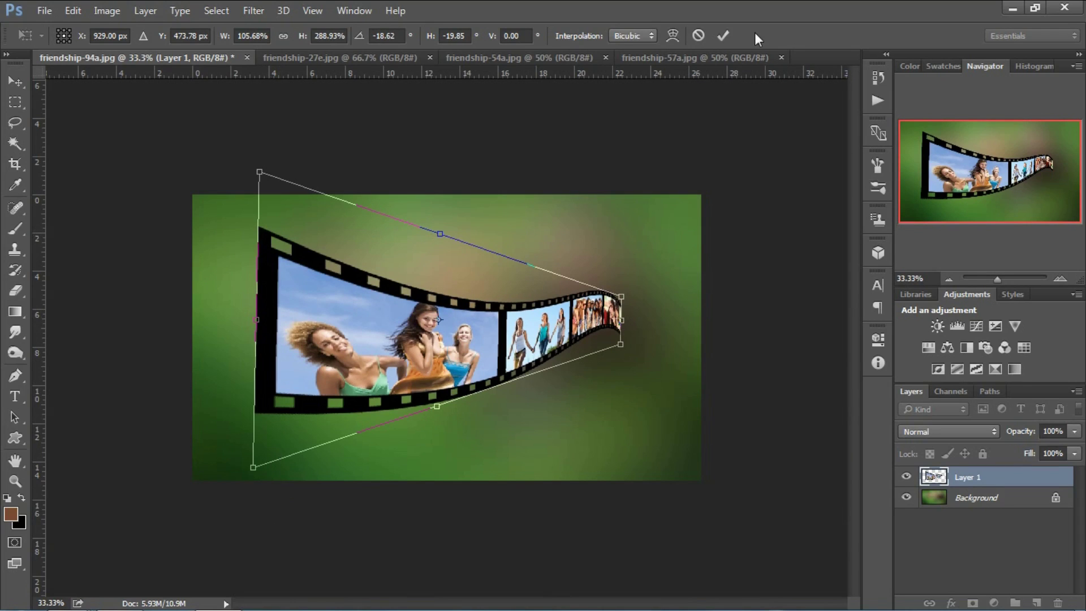
{"action": "left_click", "coordinate": [722, 36]}
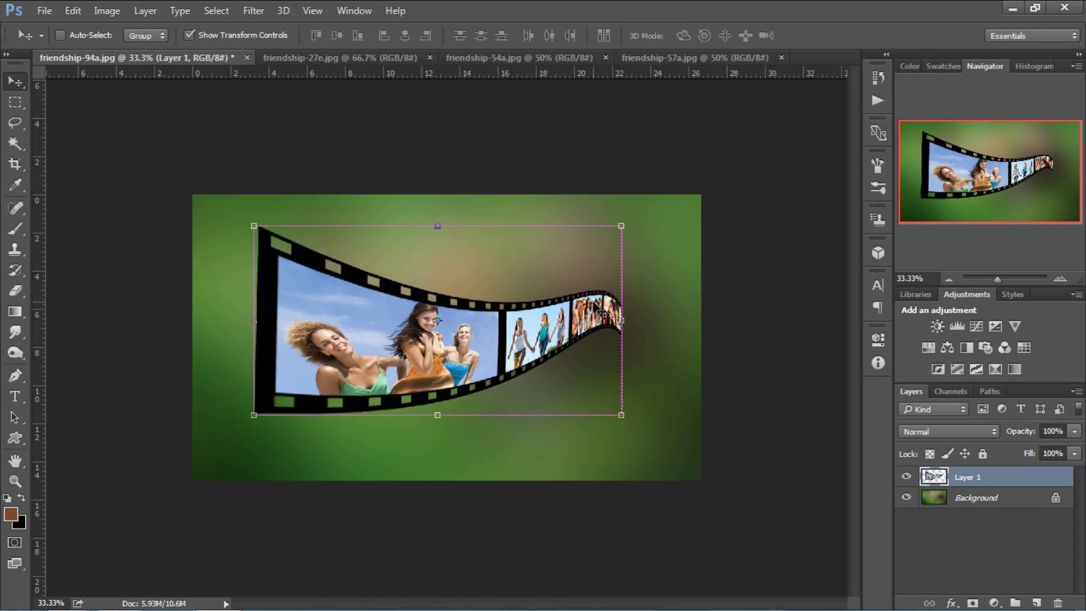
Choose the Brush tool and set the foreground color to near-black 020202.
{"action": "key", "text": "ctrl+plus"}
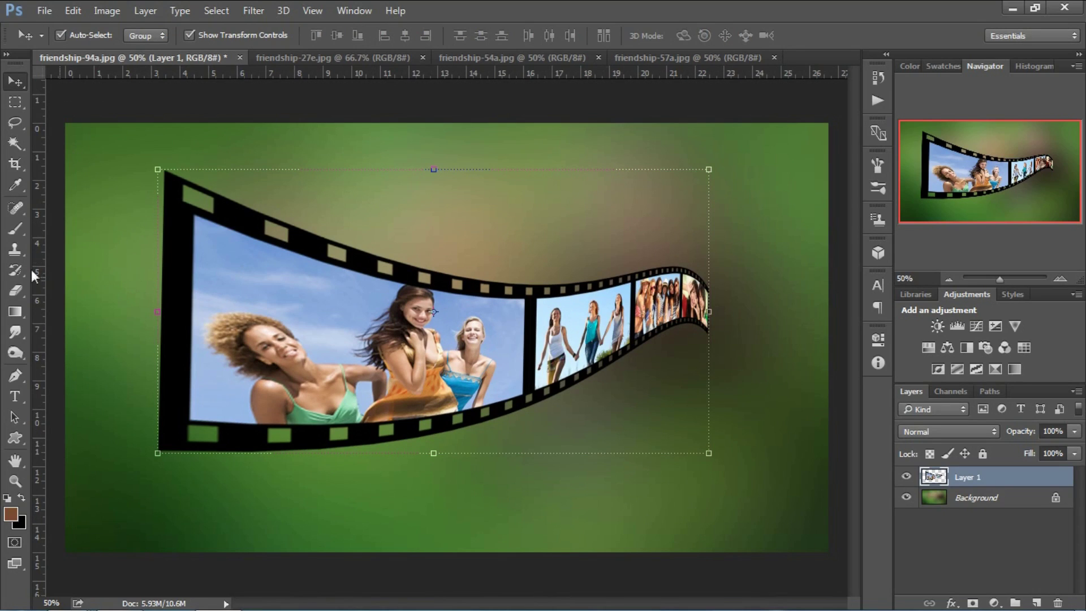
{"action": "left_click", "coordinate": [12, 229]}
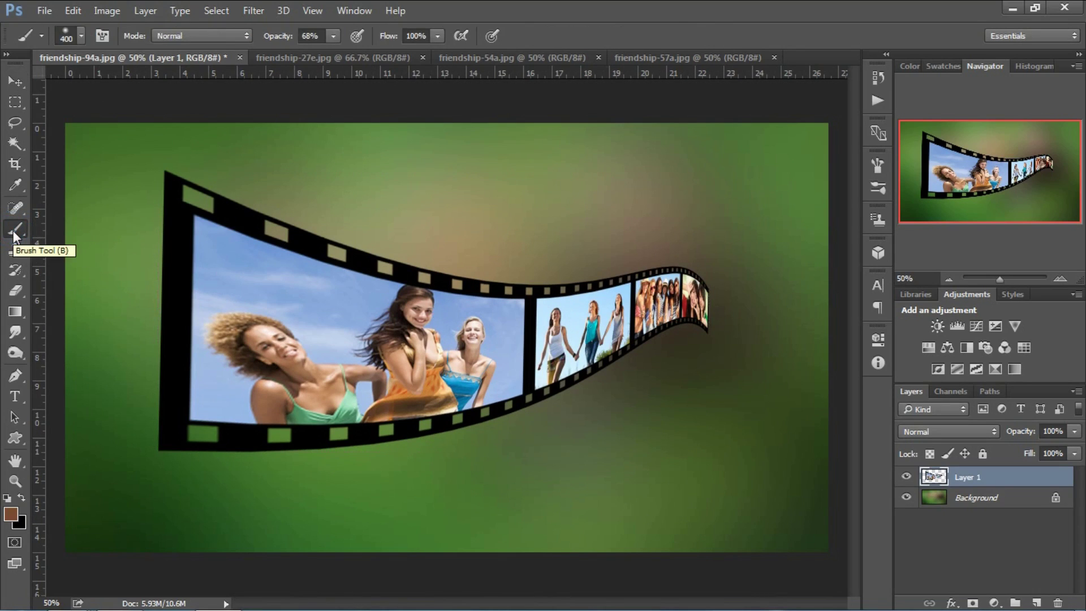
{"action": "left_click", "coordinate": [10, 514]}
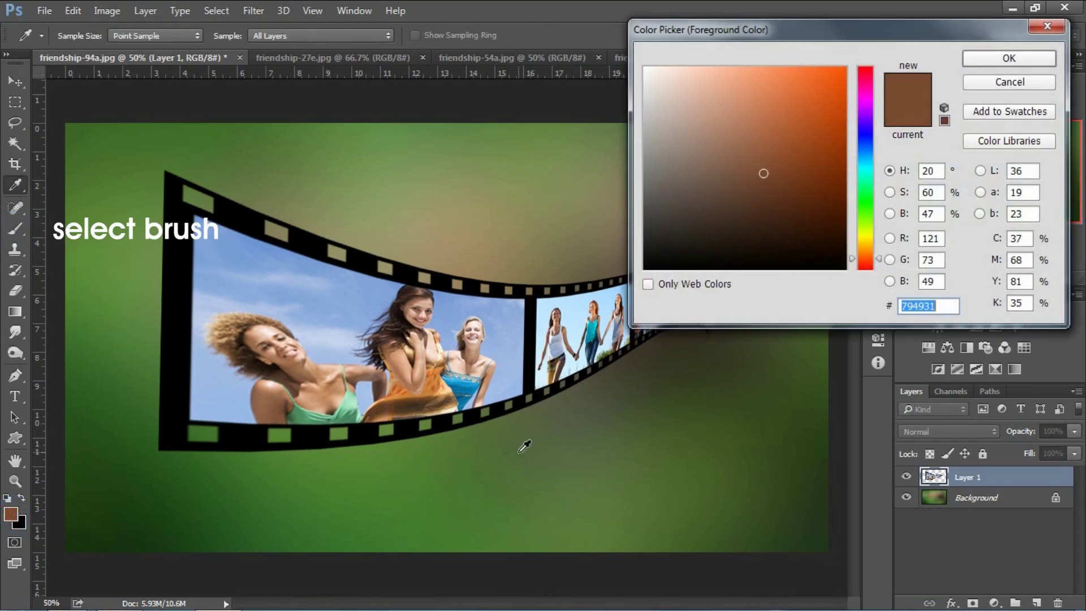
{"action": "left_click", "coordinate": [696, 247]}
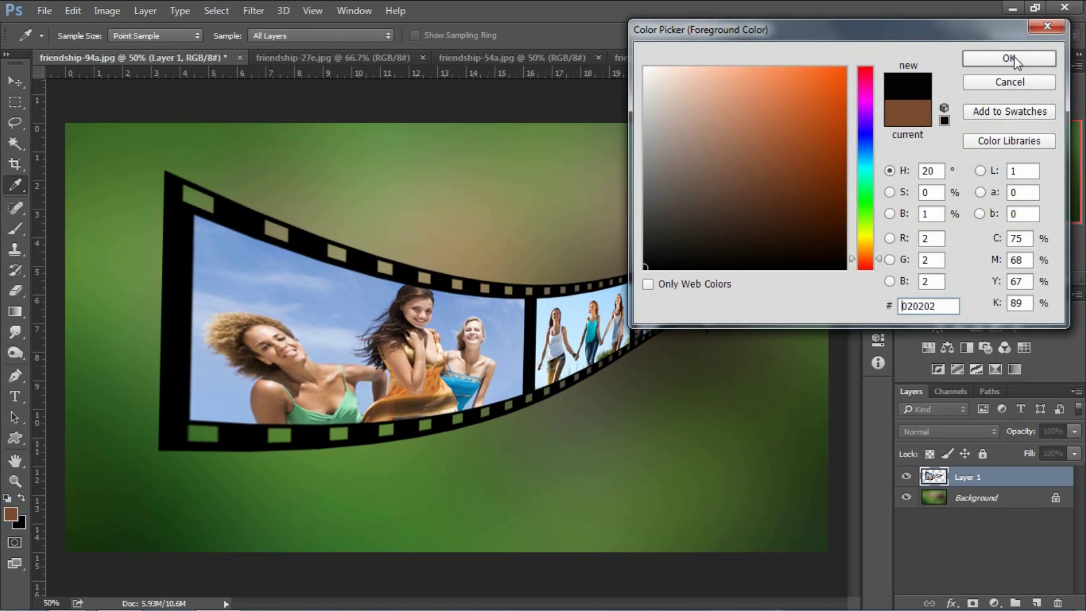
{"action": "left_click", "coordinate": [1009, 58]}
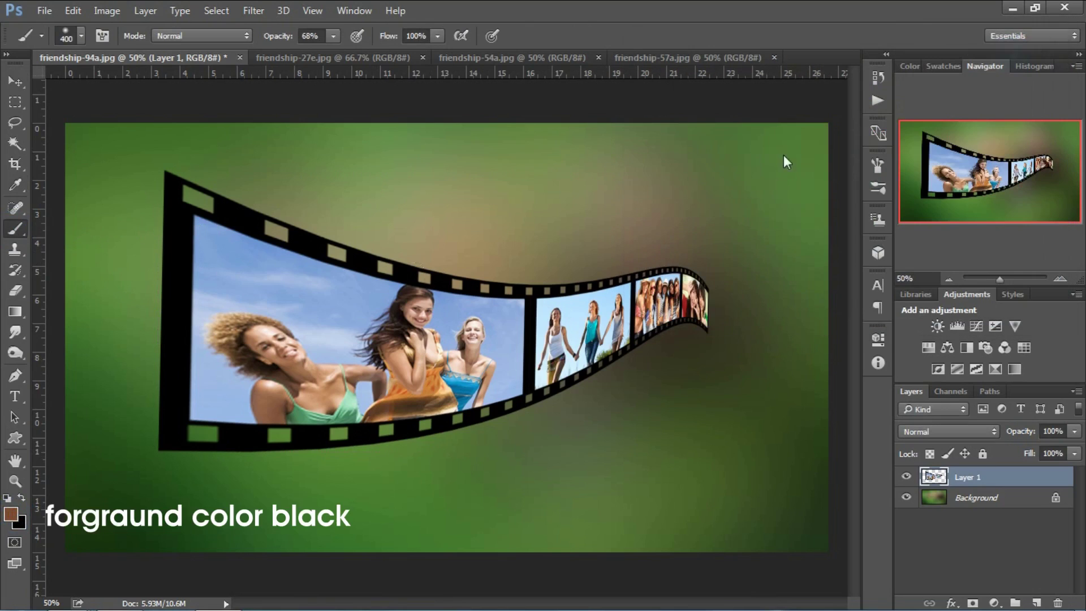
{"action": "left_click", "coordinate": [81, 35]}
{"action": "left_click", "coordinate": [140, 195]}
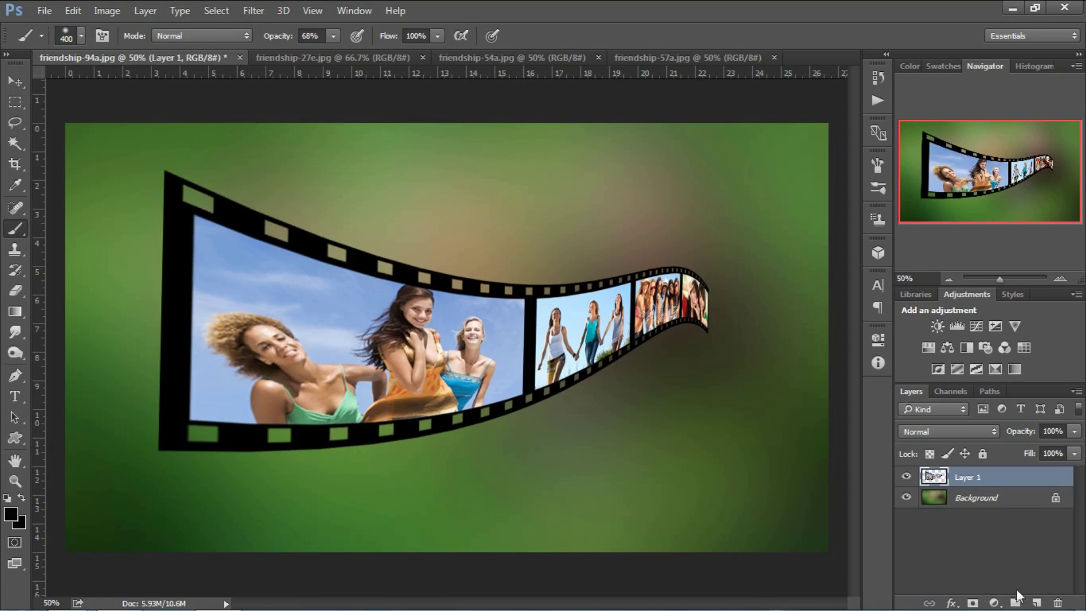
Paint a soft black horizontal stroke across the film strip on a new layer, using a 175 px brush at 100% opacity.
{"action": "left_click", "coordinate": [1036, 602]}
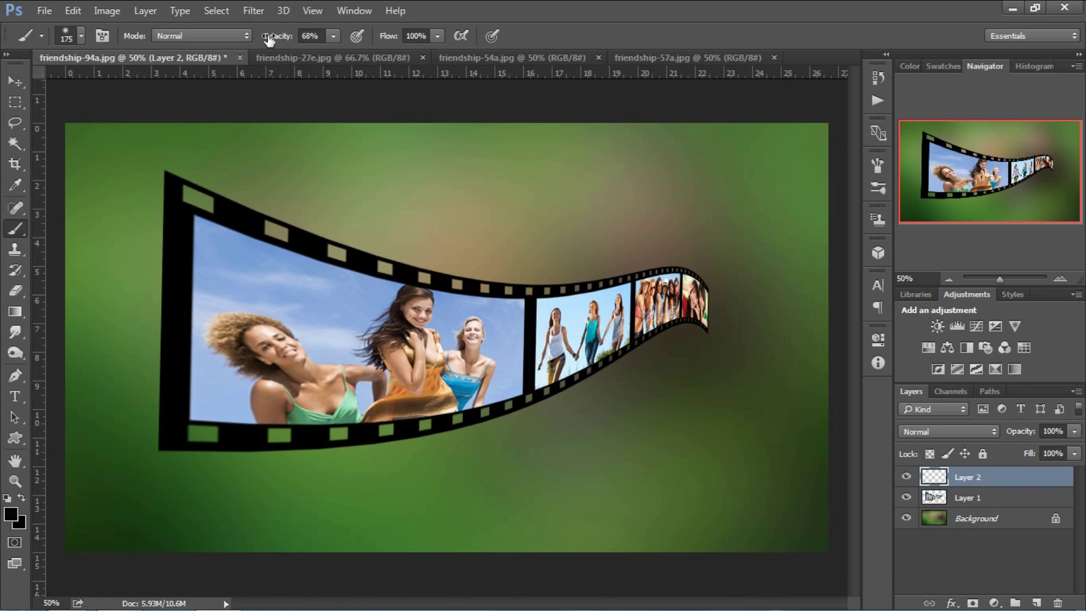
{"action": "left_click_drag", "start_coordinate": [271, 40], "coordinate": [388, 43]}
{"action": "mouse_move", "coordinate": [147, 330]}
{"action": "left_mouse_down"}
{"action": "mouse_move", "coordinate": [274, 334]}
{"action": "mouse_move", "coordinate": [328, 357]}
{"action": "mouse_move", "coordinate": [348, 333]}
{"action": "mouse_move", "coordinate": [686, 320]}
{"action": "left_mouse_up"}
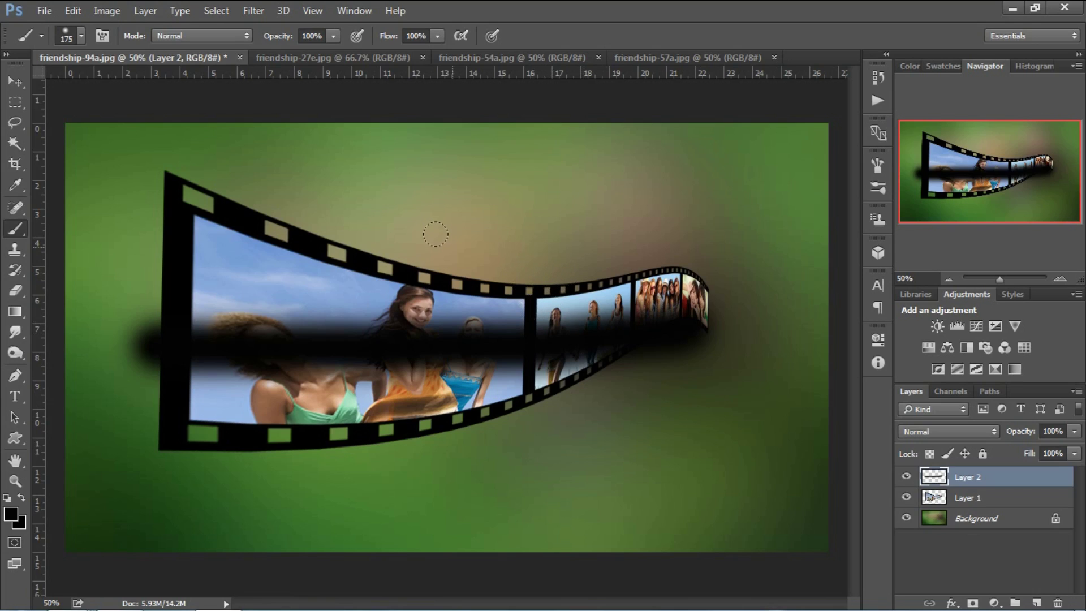
Apply a Perspective transform to the black stroke on Layer 2, tapering its right end to a point and stretching its left end to about 293% height.
{"action": "left_click", "coordinate": [79, 11]}
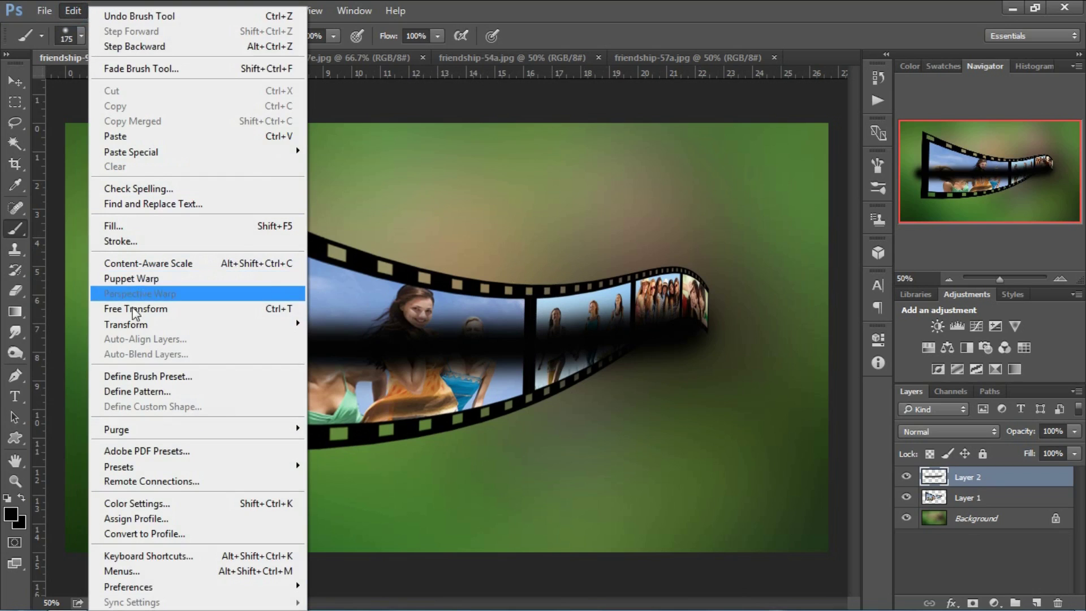
{"action": "mouse_move", "coordinate": [137, 330]}
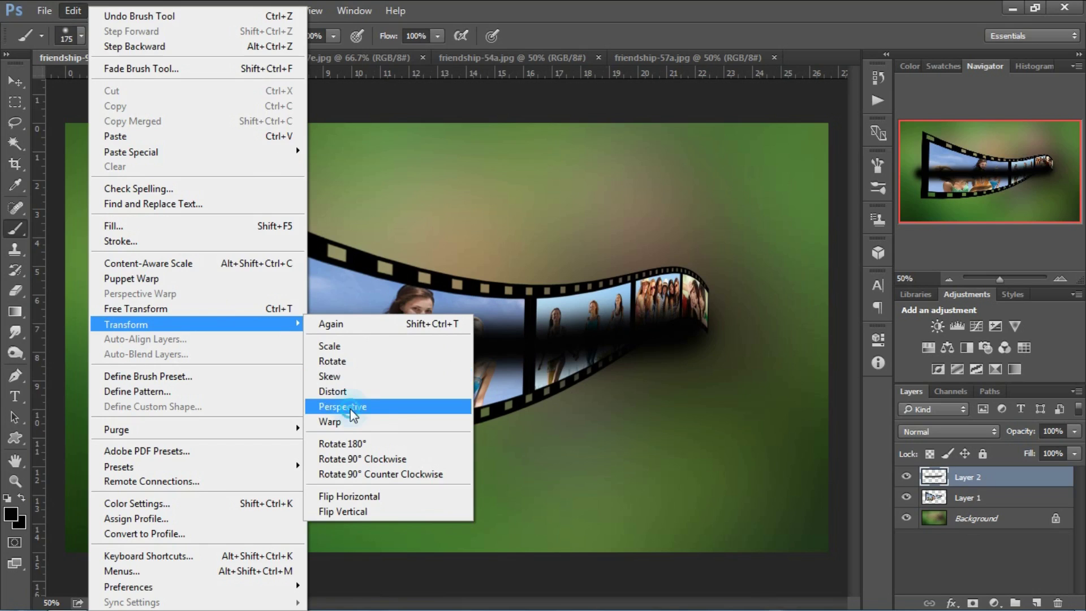
{"action": "left_click", "coordinate": [351, 409]}
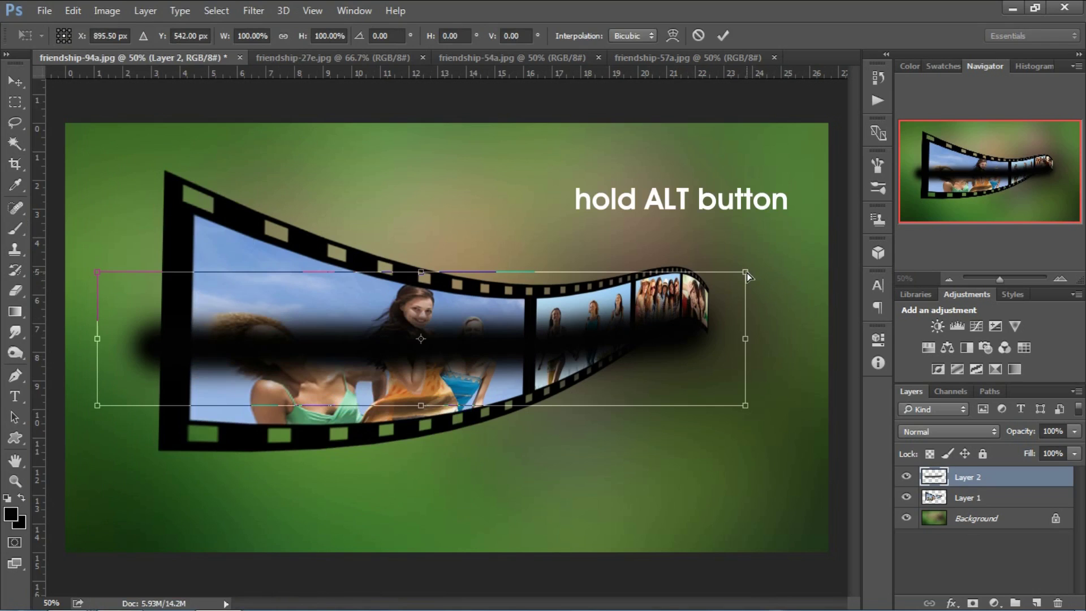
{"action": "left_click_drag", "start_coordinate": [746, 274], "coordinate": [747, 338]}
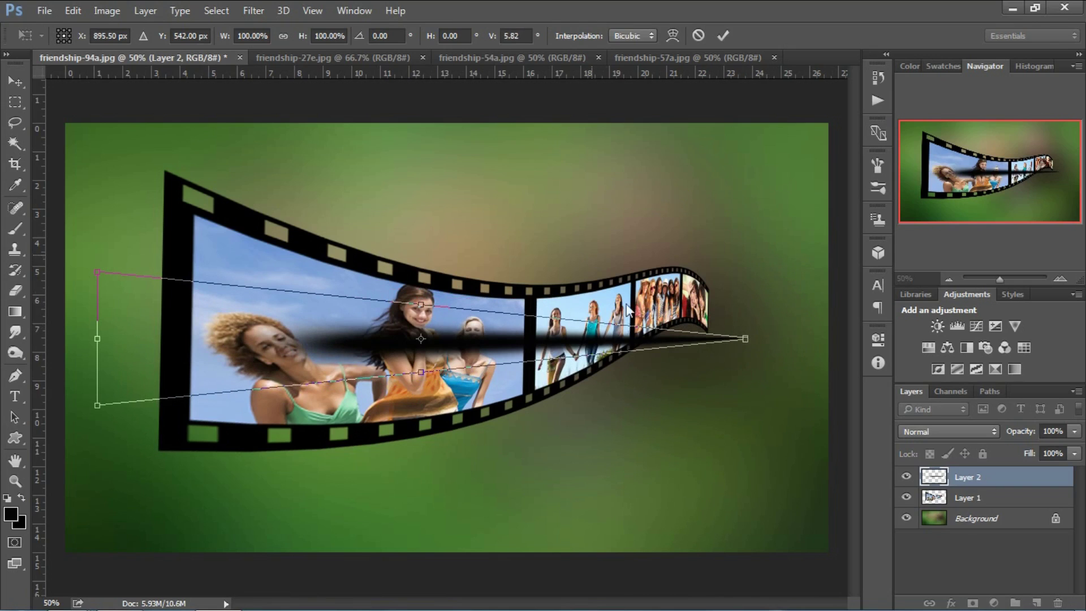
{"action": "left_click_drag", "start_coordinate": [100, 275], "coordinate": [90, 205]}
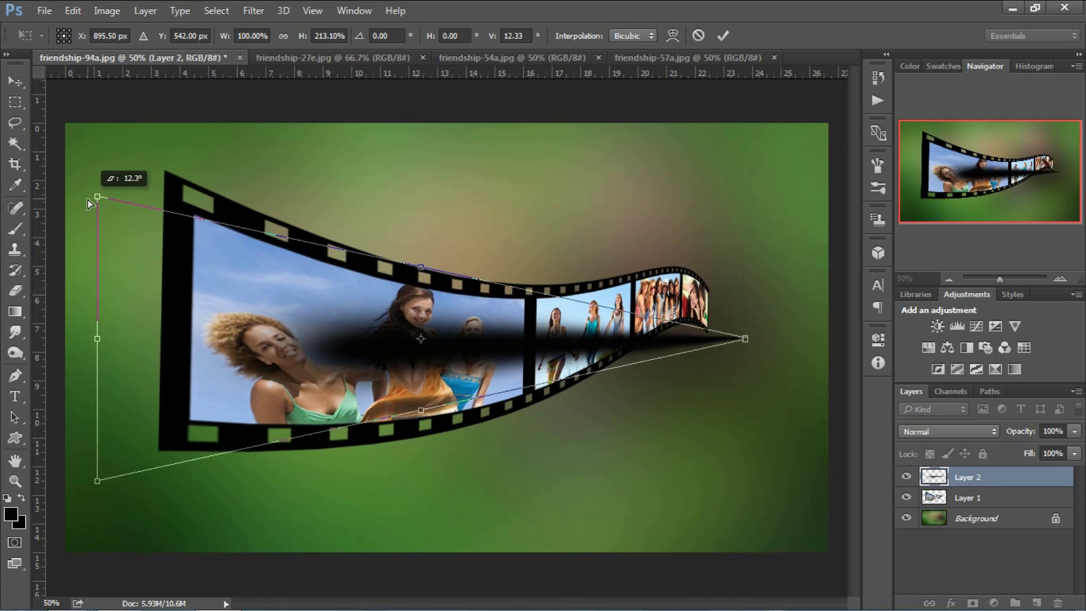
{"action": "left_click_drag", "start_coordinate": [87, 203], "coordinate": [63, 141]}
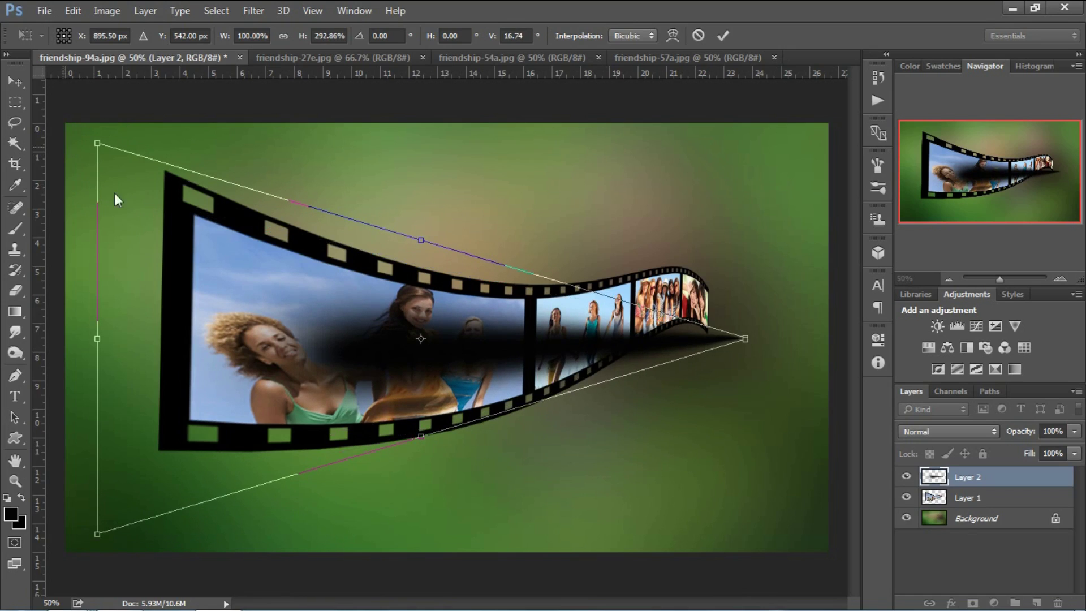
{"action": "left_click", "coordinate": [718, 35]}
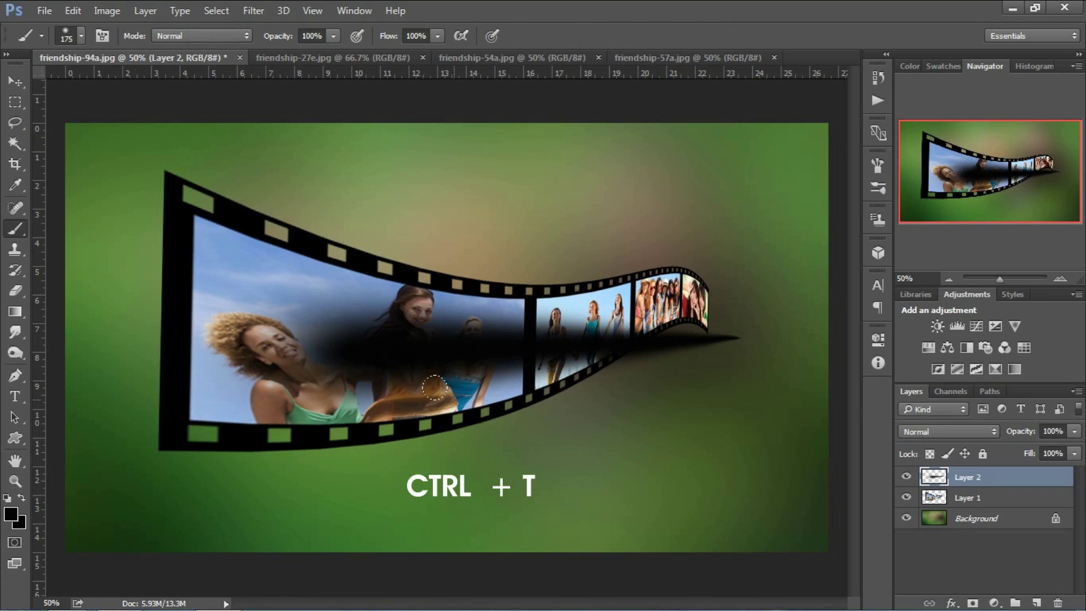
Free-transform the black stroke on Layer 2, rotating it to about -10.9° and moving it down along the strip's lower edge.
{"action": "key", "text": "ctrl+t"}
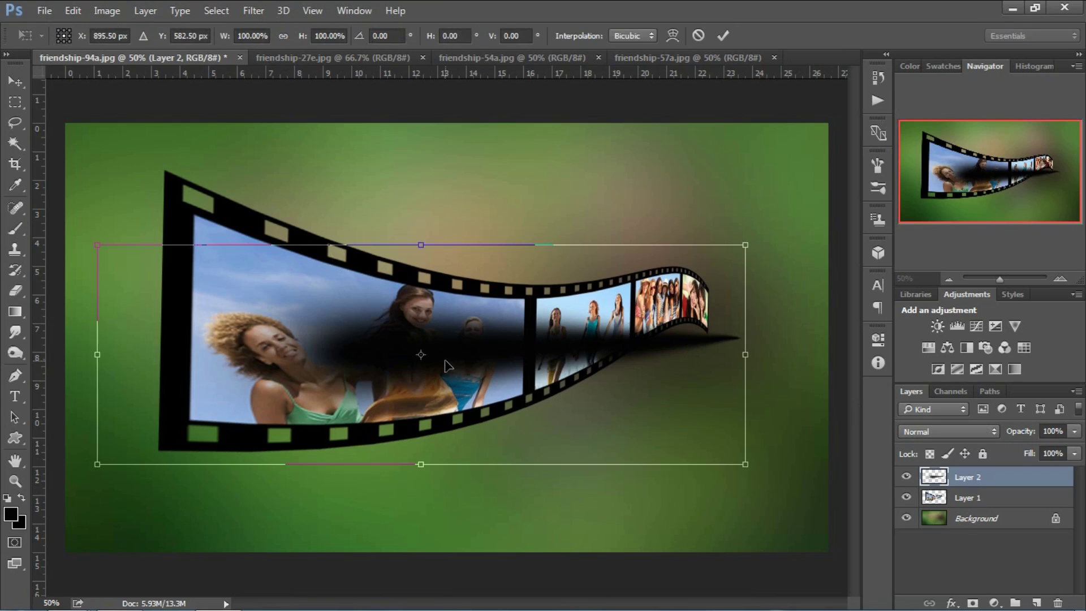
{"action": "left_click_drag", "start_coordinate": [601, 409], "coordinate": [552, 477]}
{"action": "left_click_drag", "start_coordinate": [747, 449], "coordinate": [758, 376]}
{"action": "left_click_drag", "start_coordinate": [637, 423], "coordinate": [664, 413]}
{"action": "key", "text": "Right"}
{"action": "key", "text": "Right"}
{"action": "key", "text": "Down"}
{"action": "key", "text": "Down"}
{"action": "key", "text": "Down"}
{"action": "key", "text": "Down"}
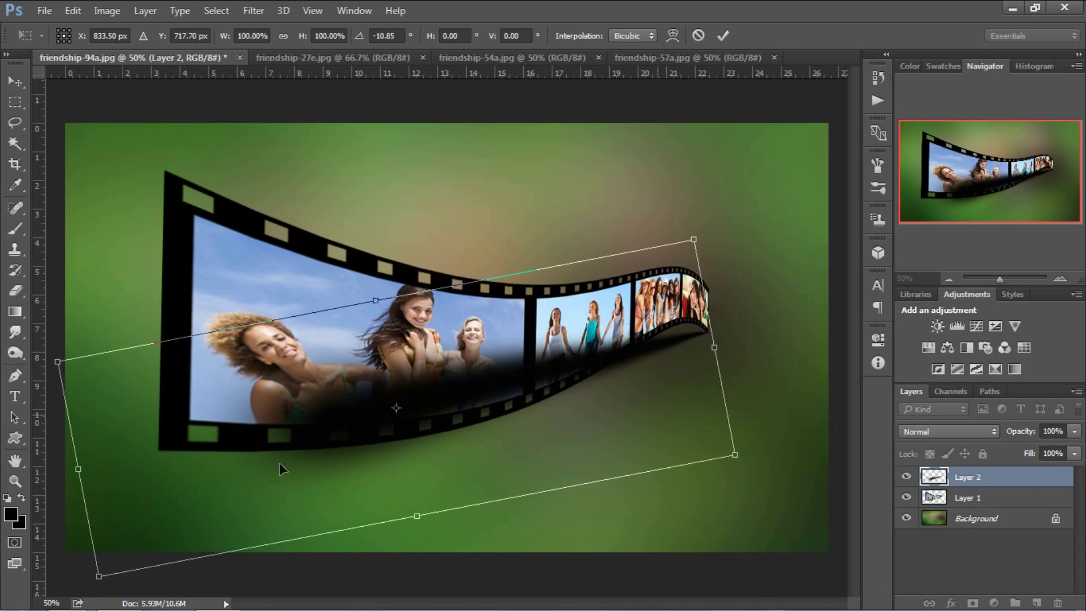
Stretch the shadow's wide end outward past the canvas edge, to about 131% width.
{"action": "left_click_drag", "start_coordinate": [78, 470], "coordinate": [6, 528]}
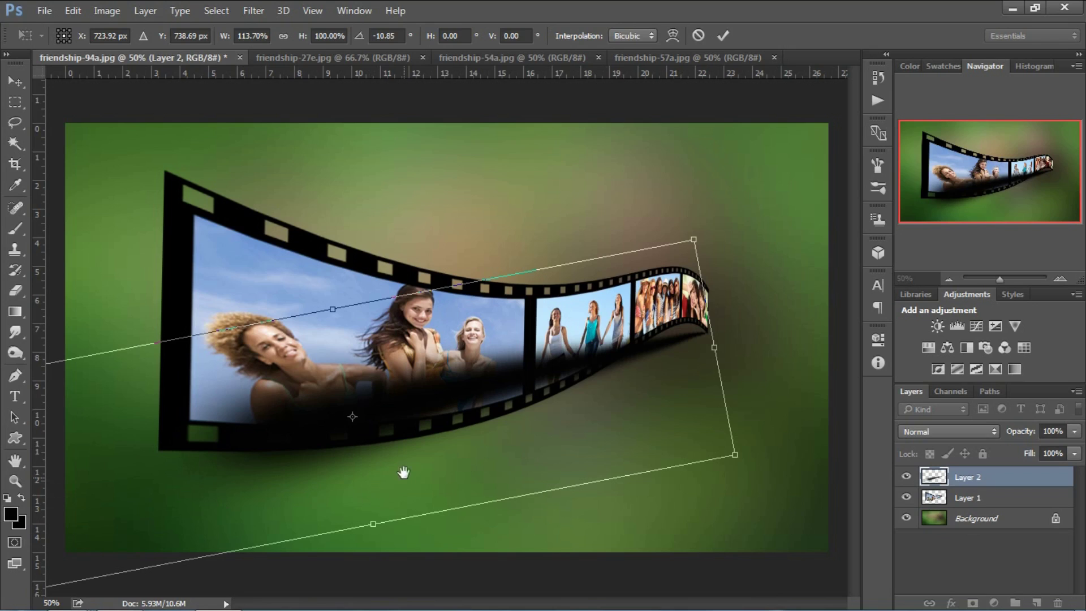
{"action": "key", "text": "ctrl+minus"}
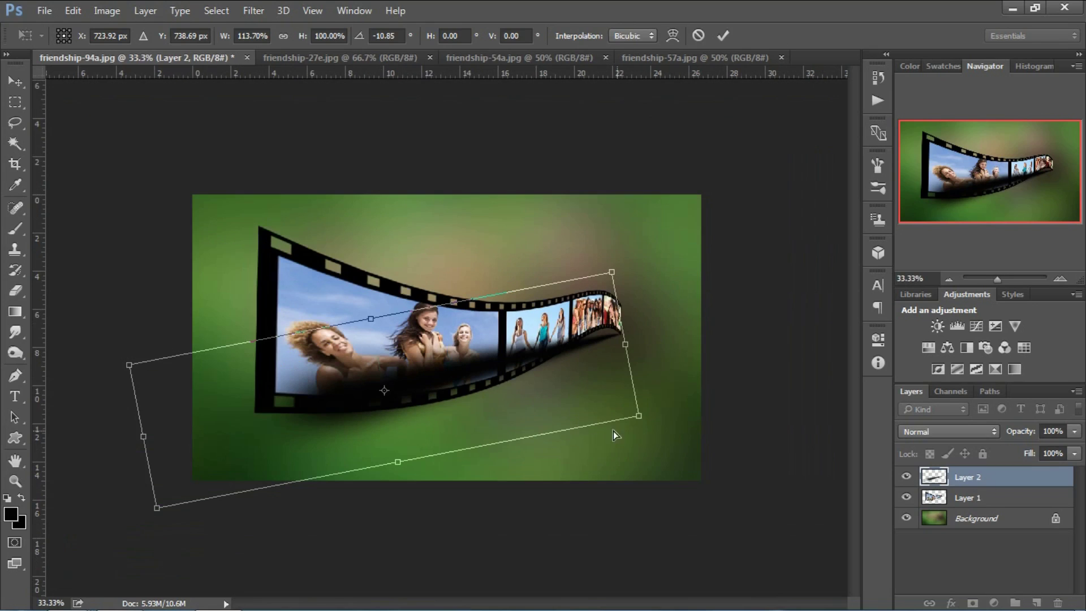
{"action": "left_click_drag", "start_coordinate": [143, 436], "coordinate": [70, 450]}
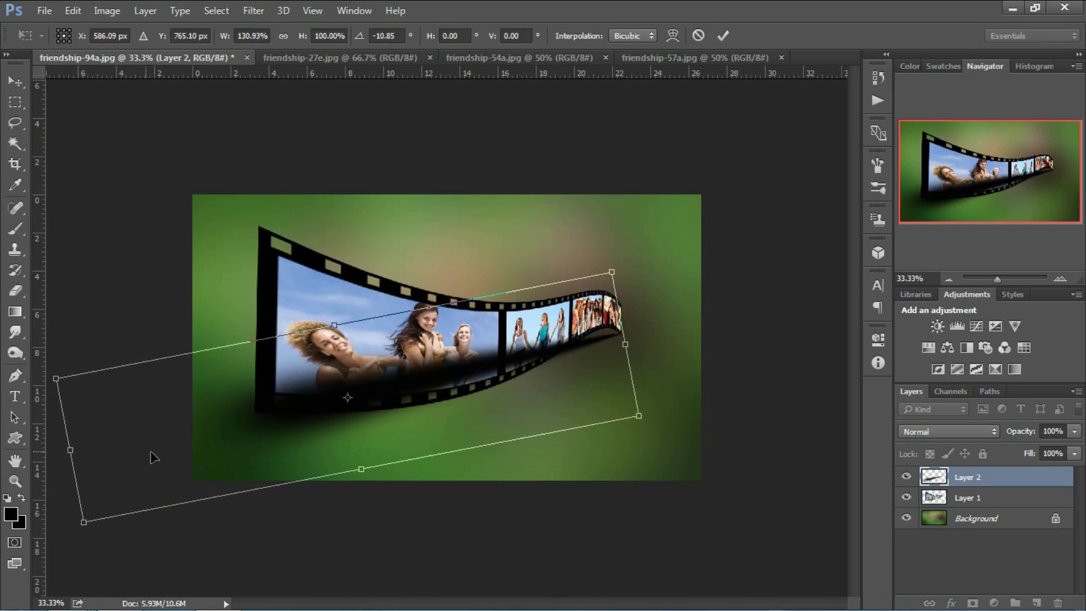
Rotate the shadow to about -15.6°, position it just below the strip's lower edge, and apply the transform.
{"action": "left_click_drag", "start_coordinate": [677, 336], "coordinate": [674, 293]}
{"action": "left_click_drag", "start_coordinate": [501, 398], "coordinate": [503, 437]}
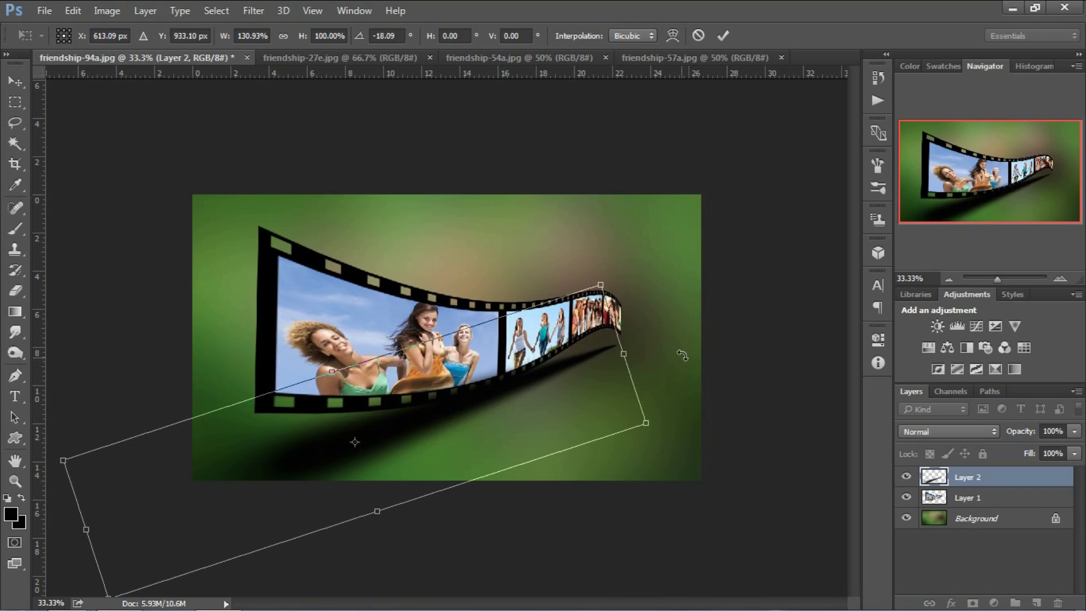
{"action": "left_click_drag", "start_coordinate": [682, 355], "coordinate": [686, 369]}
{"action": "left_click_drag", "start_coordinate": [522, 412], "coordinate": [509, 403]}
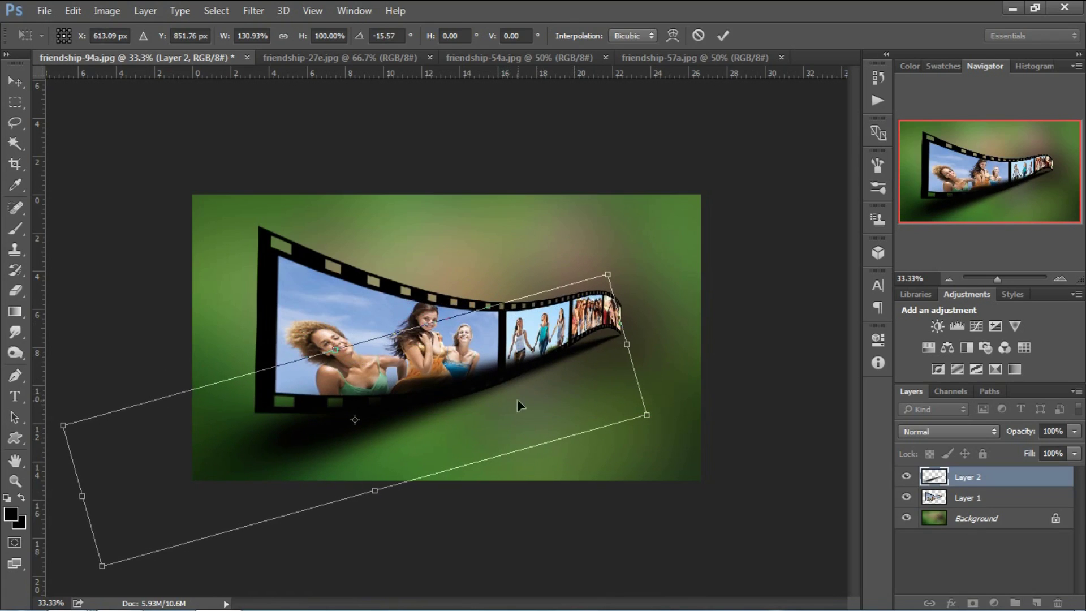
{"action": "key", "text": "b"}
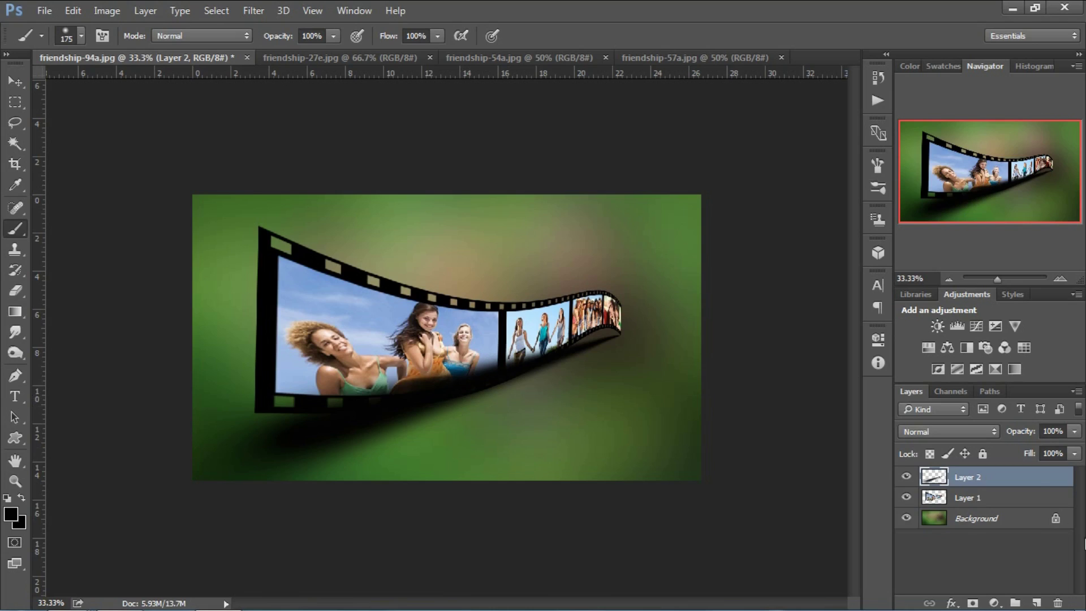
Move Layer 2 with the shadow beneath Layer 1 so it lies behind the film strip.
{"action": "left_click_drag", "start_coordinate": [997, 491], "coordinate": [1001, 504]}
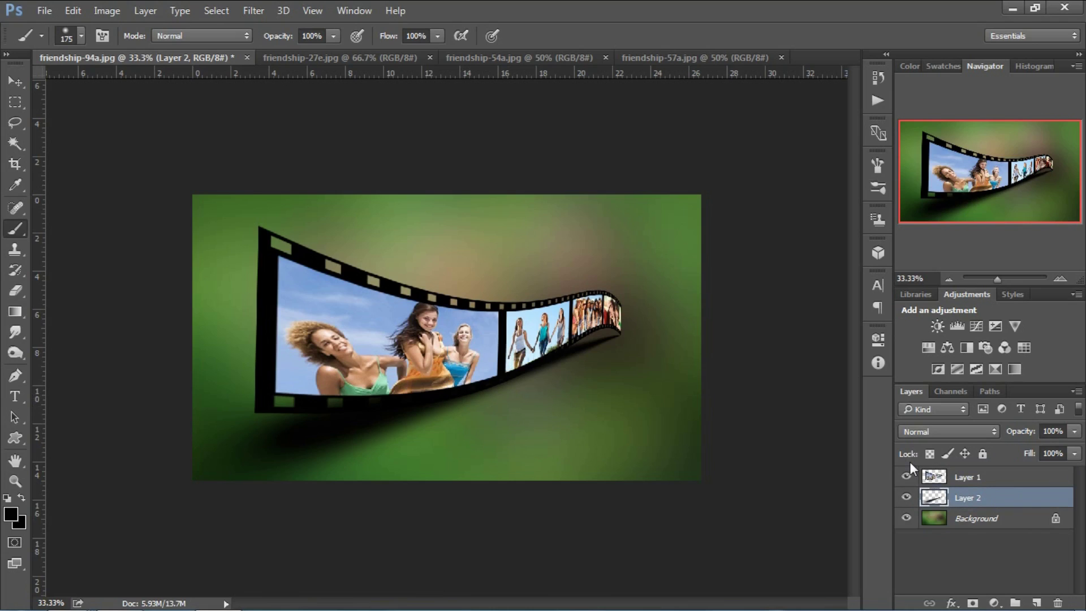
Examine how the shadow sits behind the film strip, comparing the composition at 50% and 66.67% zoom.
{"action": "key", "text": "ctrl+plus"}
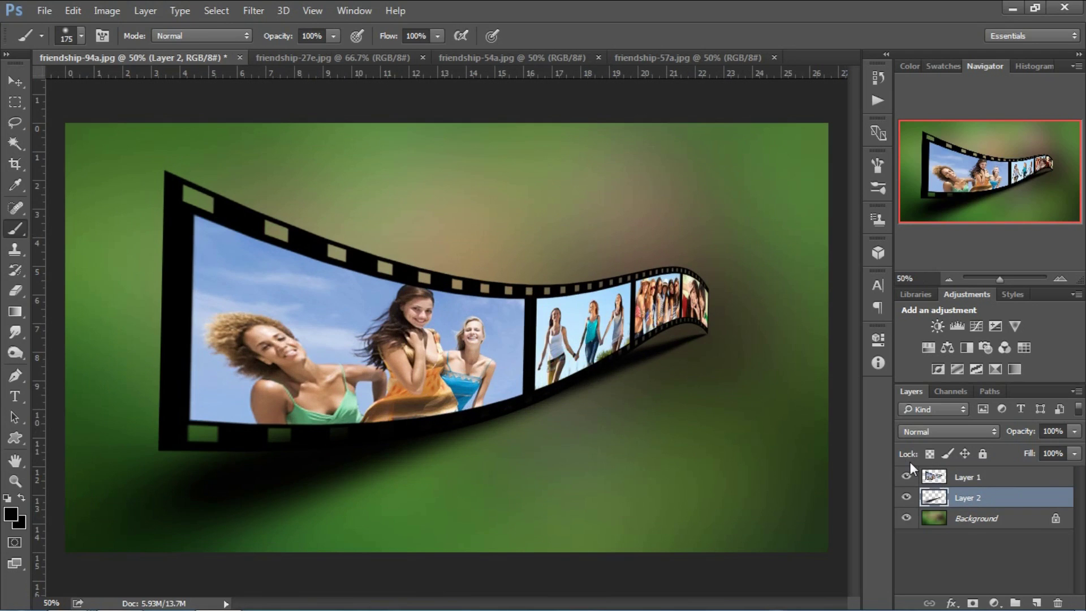
{"action": "key", "text": "ctrl+plus"}
{"action": "key", "text": "ctrl+minus"}
{"action": "key", "text": "ctrl+plus"}
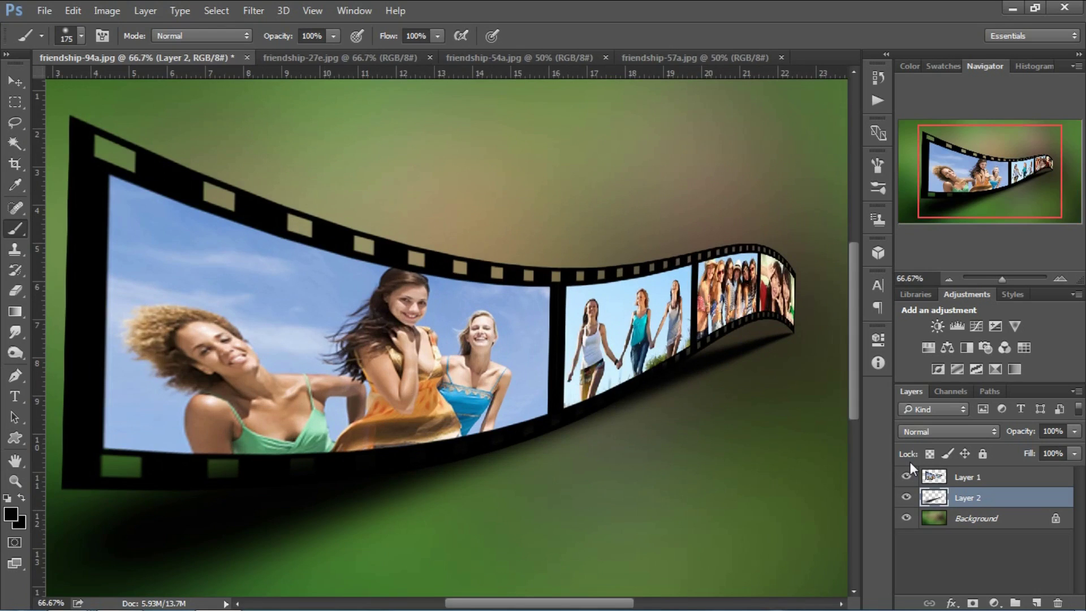
{"action": "key", "text": "ctrl+minus"}
{"action": "key", "text": "ctrl+plus"}
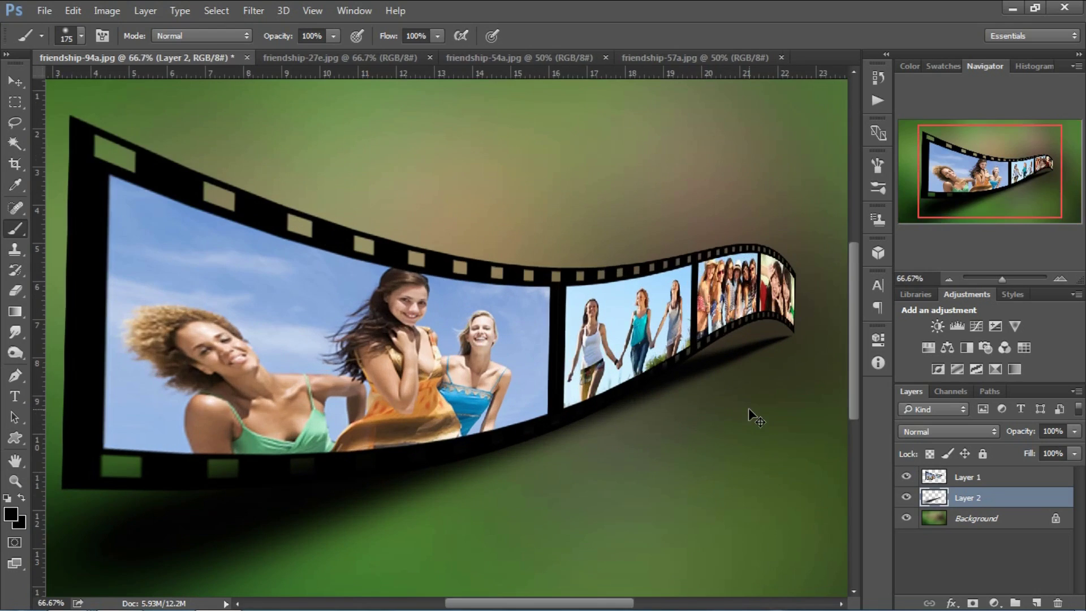
{"action": "key", "text": "ctrl+minus"}
{"action": "key", "text": "ctrl+plus"}
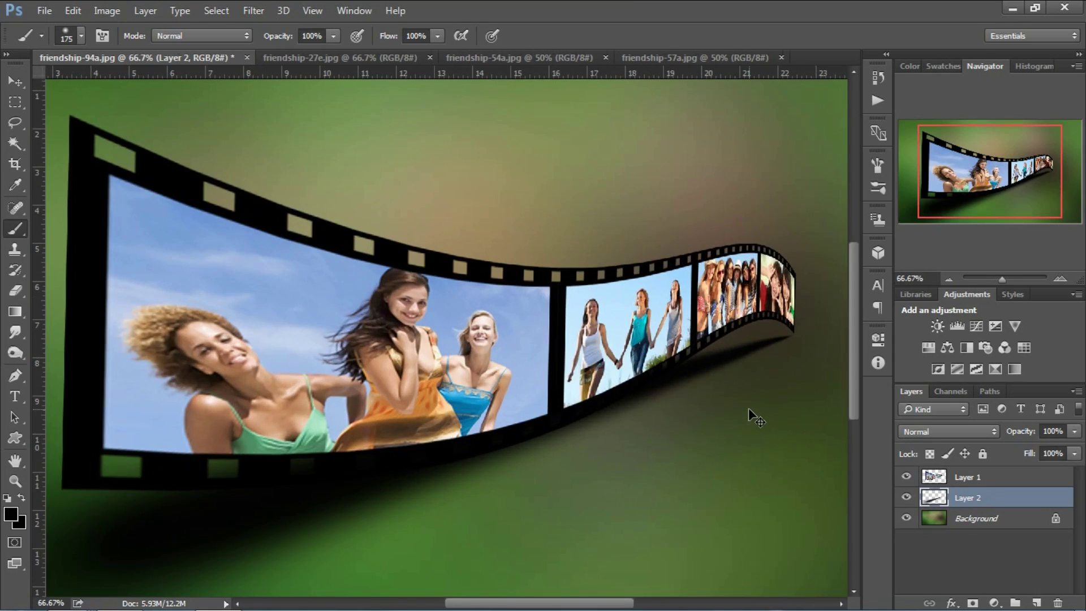